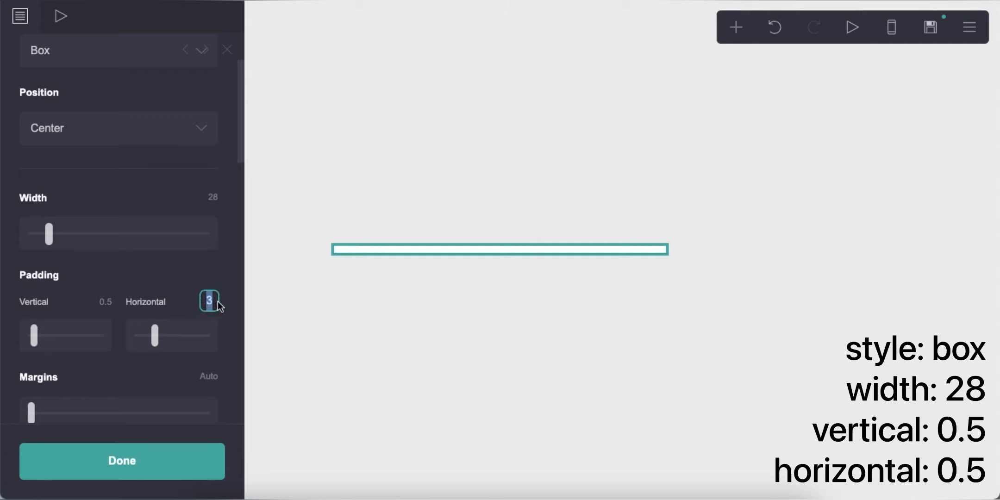
Set the page box's horizontal padding to 0.5 and its corner rounding to 0.875.
key("Return")
scroll(119, 294, "down", 4)
left_click(202, 295)
type("0.875")
key("Return")
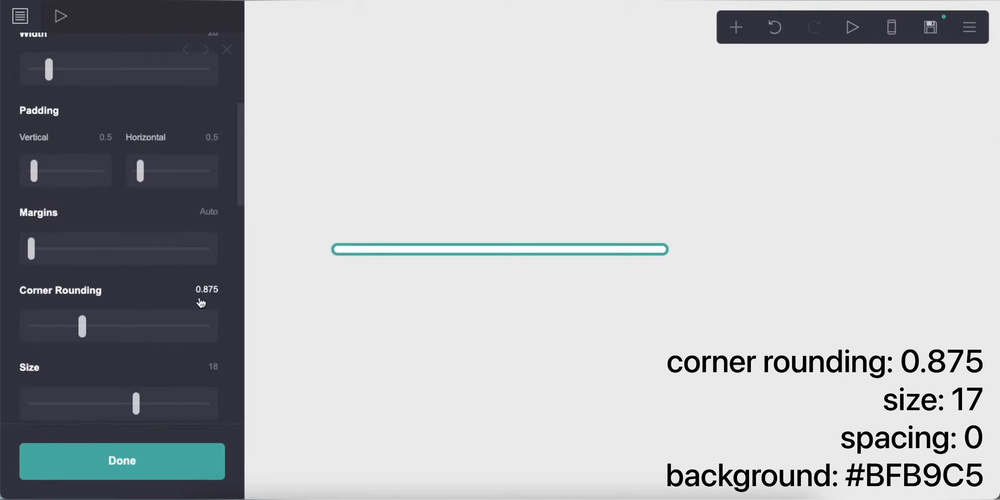
Set the page box's base size to 17 and its background colour to #BFB9C5.
scroll(122, 320, "down", 1)
left_click_drag(137, 381, 124, 380)
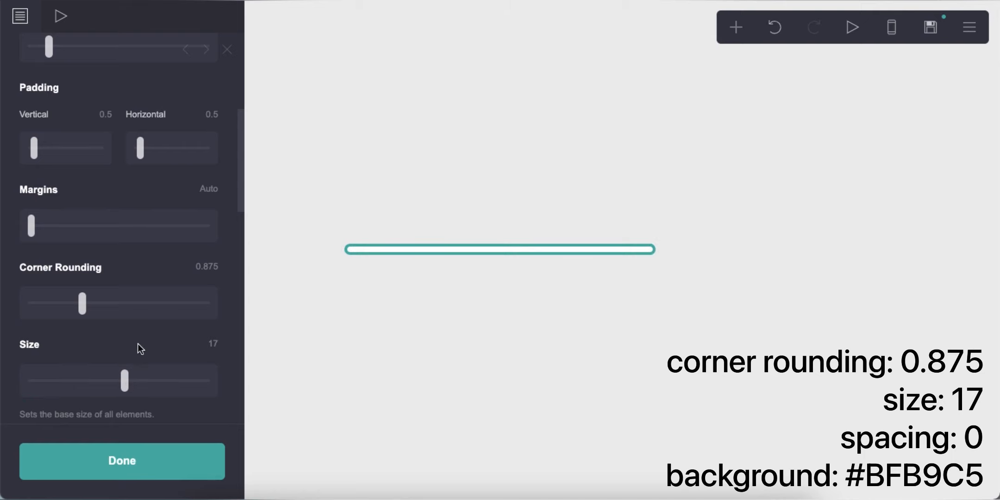
scroll(138, 344, "down", 10)
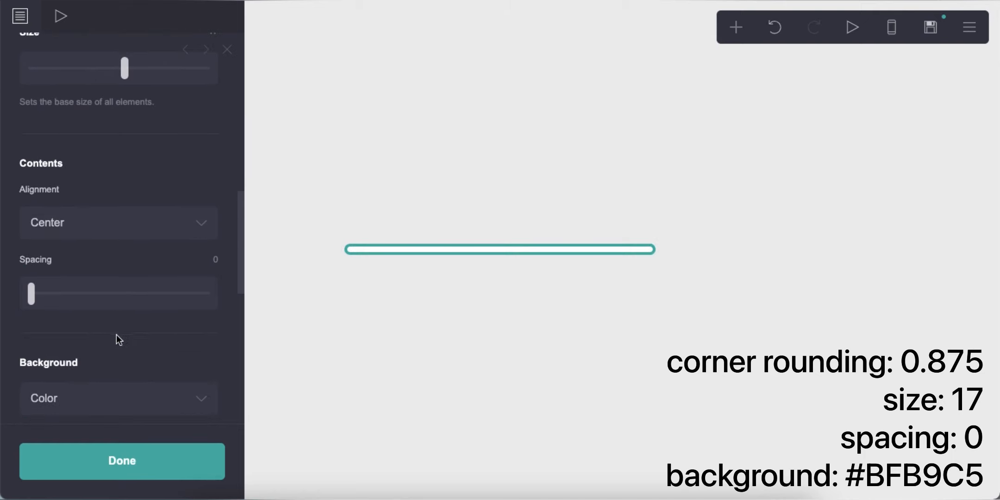
scroll(123, 339, "down", 6)
left_click(147, 249)
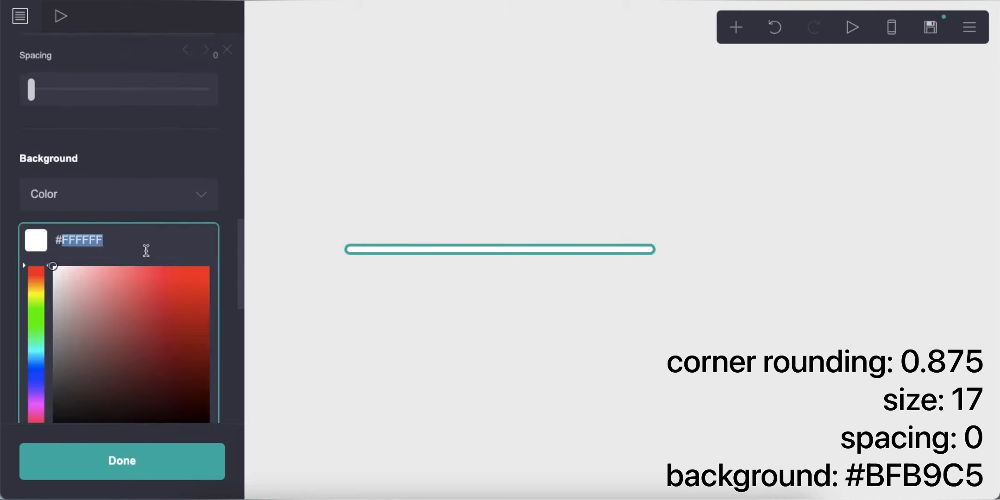
type("BFB9C5")
key("Return")
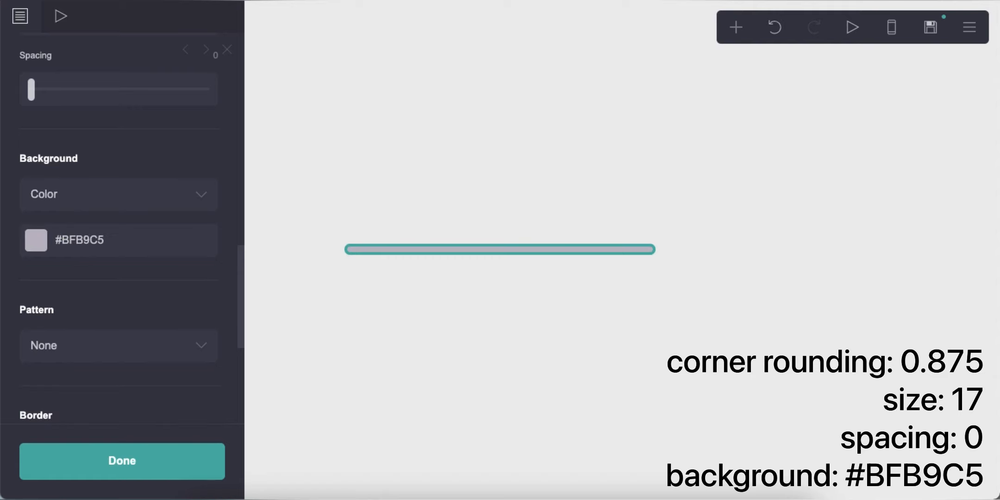
Switch the page box's mobile settings to Manual and set the mobile size to 9.
scroll(157, 295, "down", 9)
left_click(197, 341)
scroll(134, 324, "down", 12)
left_click(199, 250)
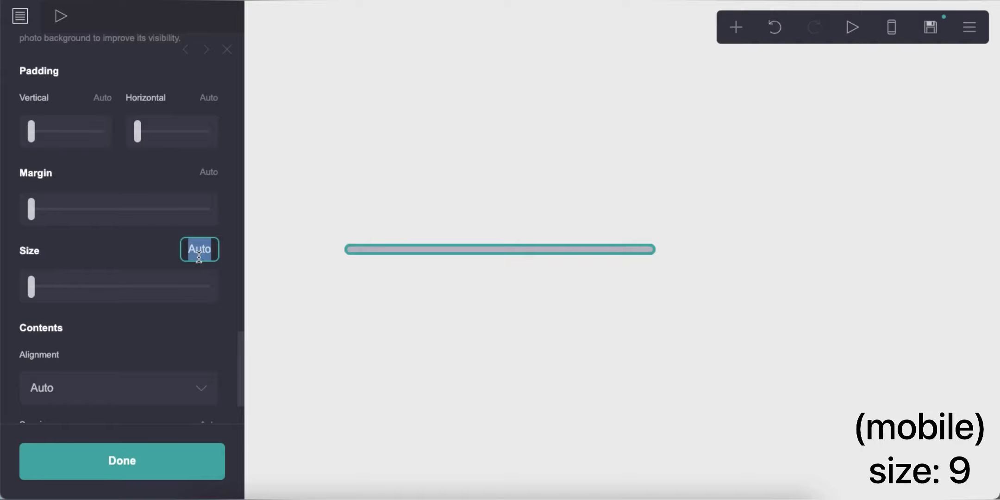
type("9")
key("Return")
Add a container inside the page box and set its type to Columns.
left_click(481, 330)
left_click(737, 39)
left_click(564, 343)
left_click(95, 154)
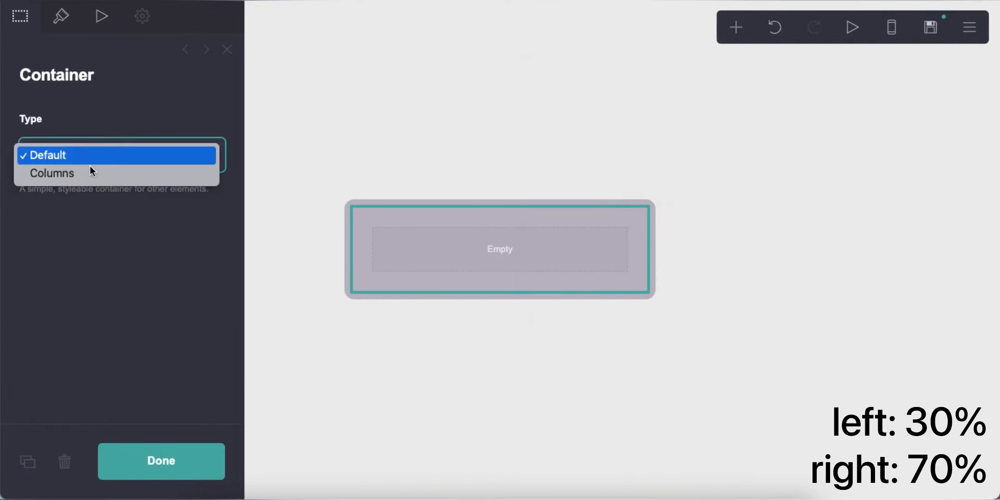
left_click(95, 172)
Set the container's left column width to 30% and its right column width to 70%.
left_click(48, 333)
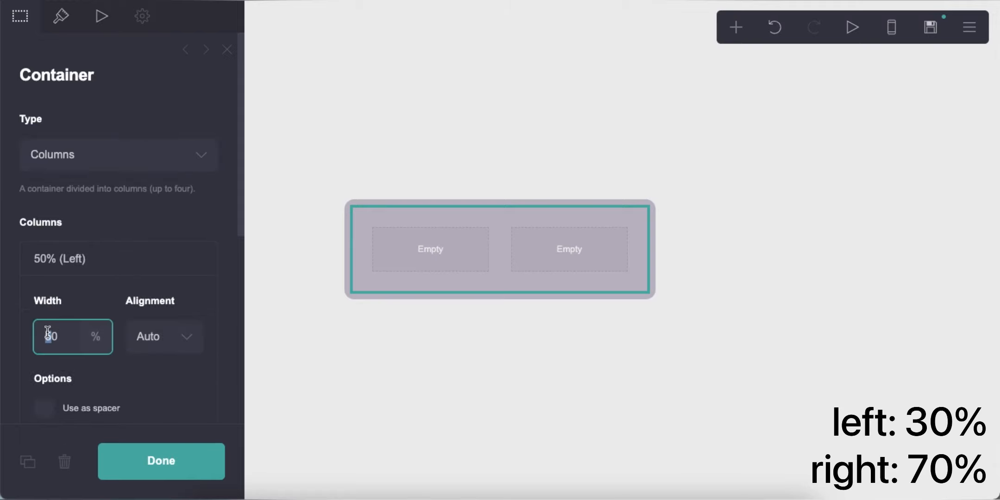
key("Return")
left_click(79, 268)
left_click(96, 292)
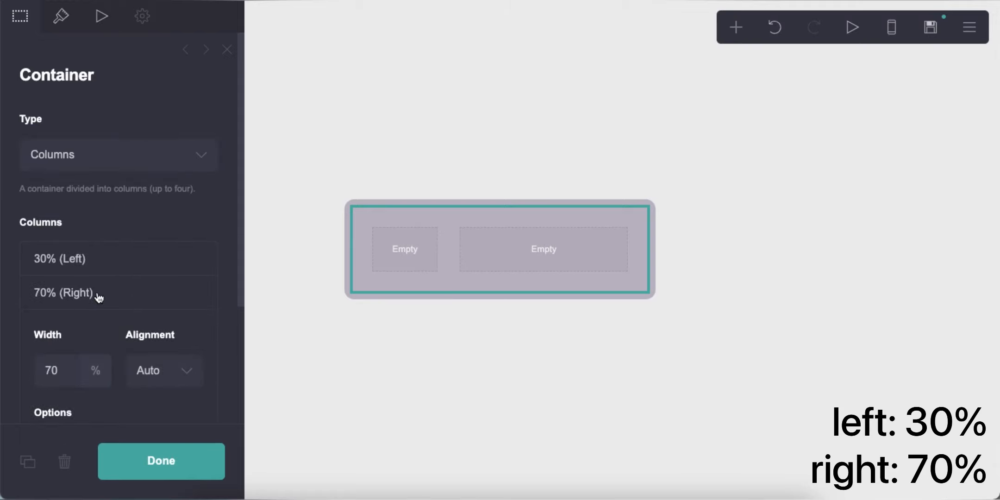
left_click(96, 293)
Set the container's vertical padding, horizontal padding and gutters all to 0.
left_click(59, 17)
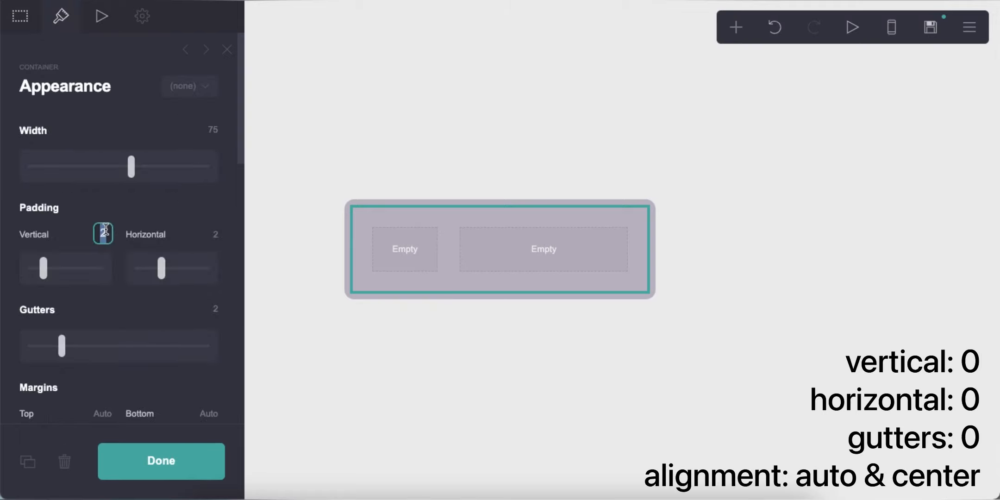
key("Return")
left_click(209, 235)
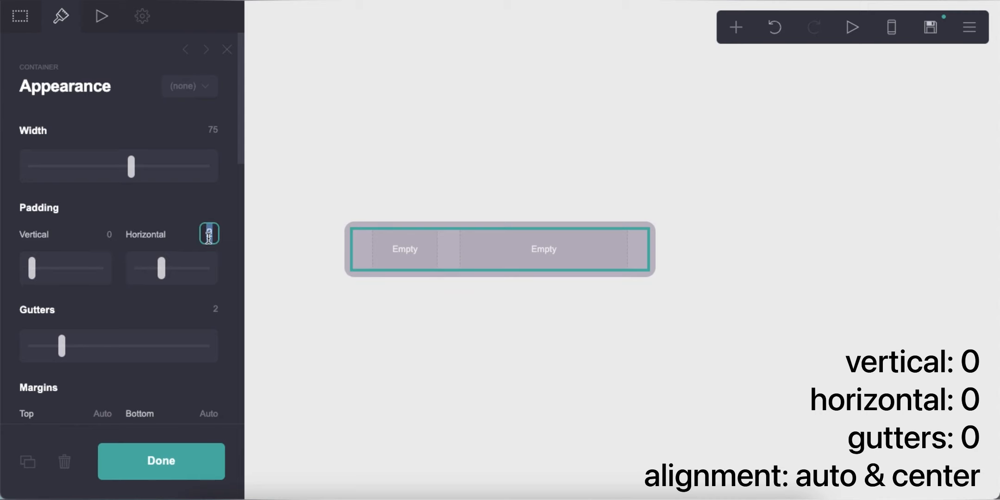
key("Return")
left_click(207, 308)
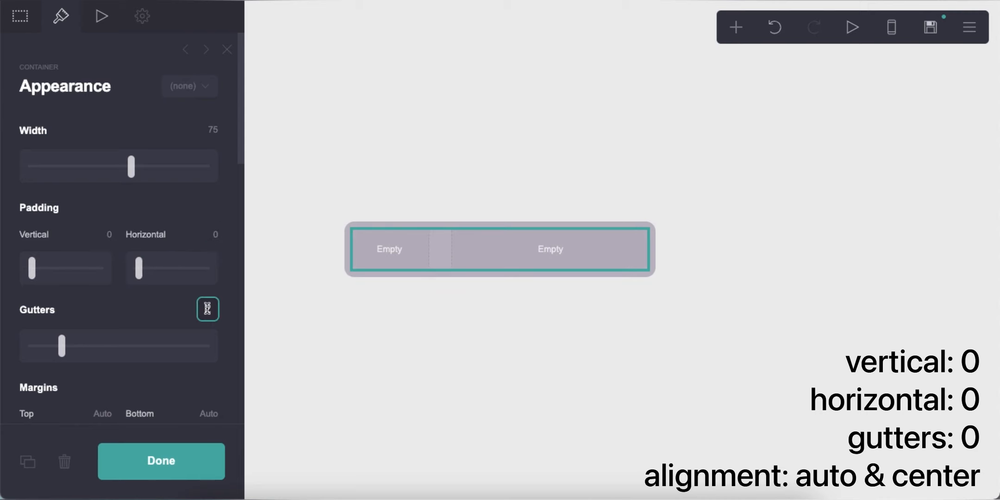
type("0")
key("Return")
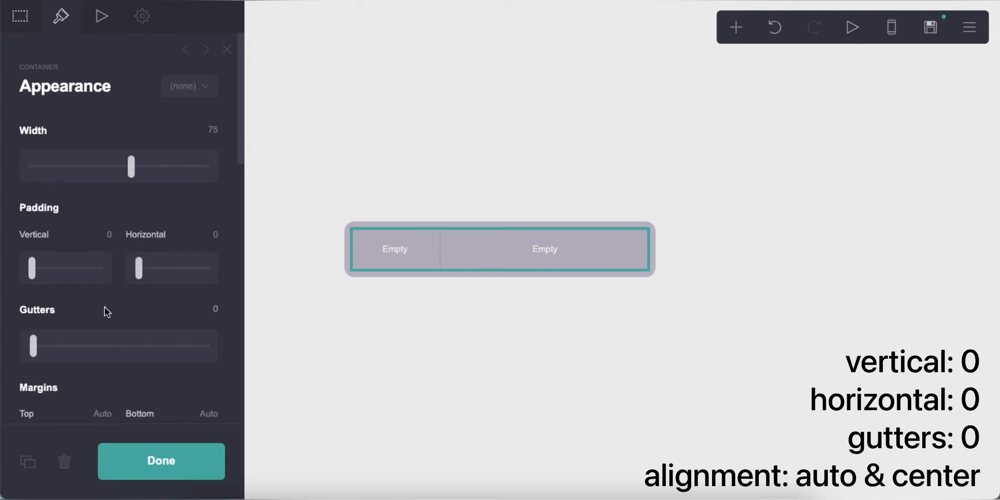
Set the container's alignment options to Auto and Center.
scroll(104, 307, "down", 10)
left_click(174, 319)
left_click(171, 337)
Switch the container's mobile settings to Manual and set the mobile layout to Default.
scroll(104, 287, "down", 10)
left_click(197, 341)
scroll(172, 307, "down", 5)
left_click(95, 236)
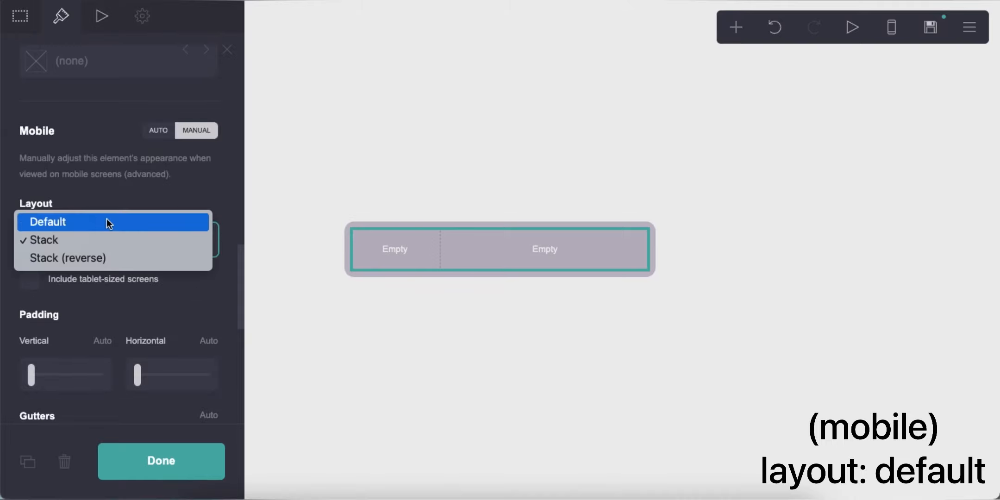
left_click(107, 222)
left_click(462, 381)
Add a text element to the container's left column with the content "(T__T)".
left_click(736, 28)
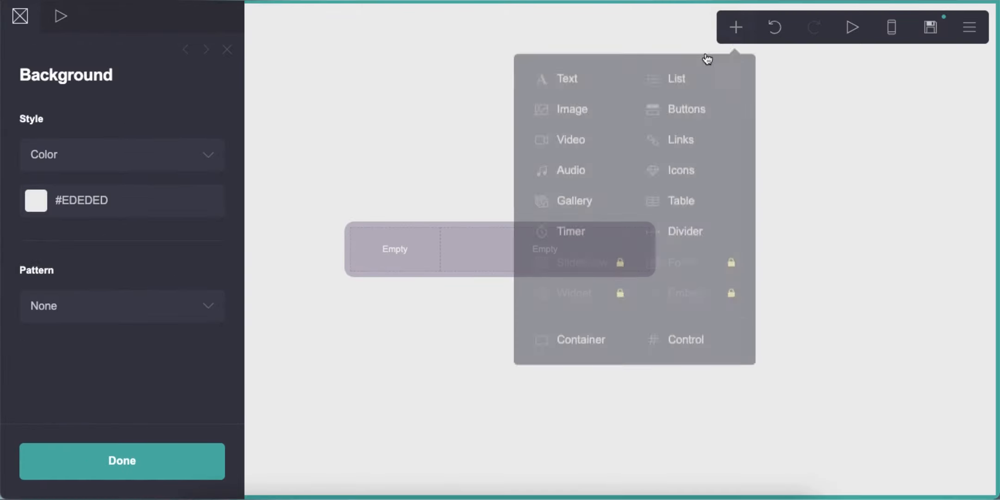
left_click(570, 79)
left_click_drag(415, 278, 389, 248)
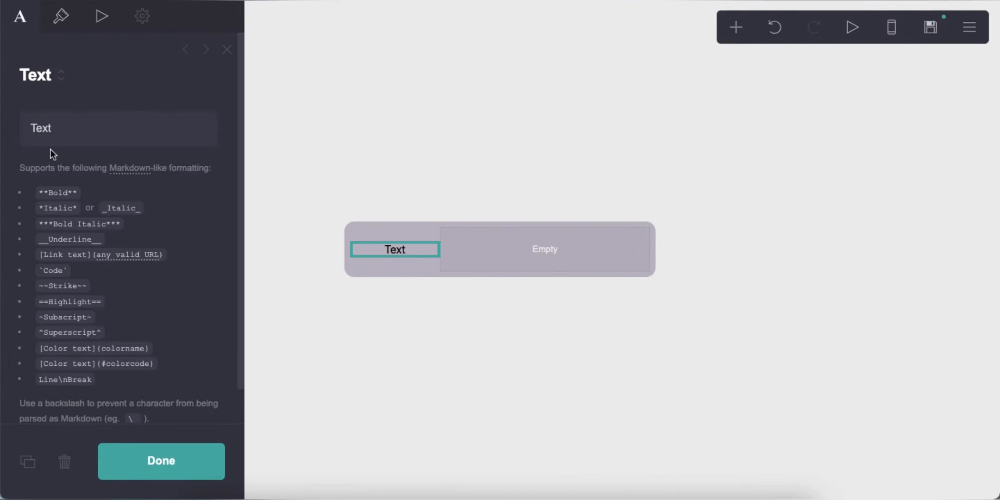
left_click(51, 139)
type("(T__T")
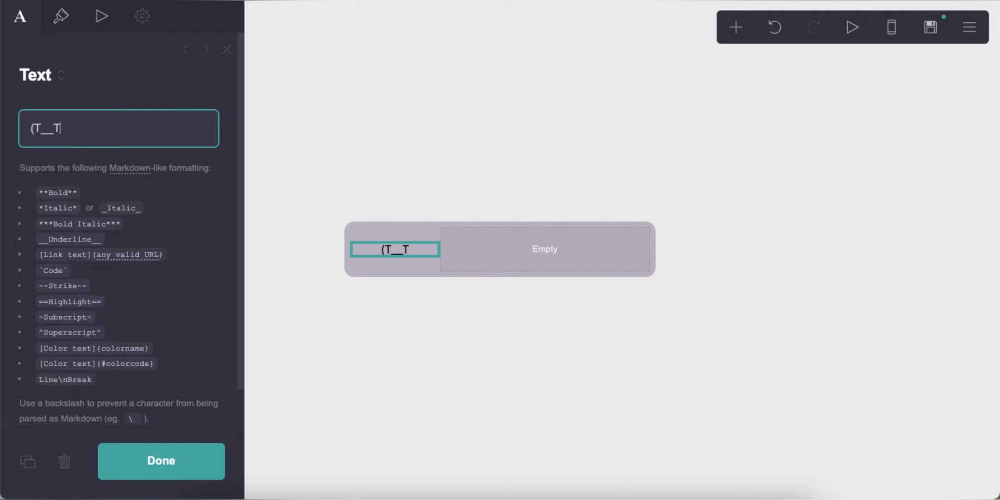
Set the text element's colour to #57524F and its font to Inter.
left_click(60, 16)
left_click(141, 169)
type("#57524")
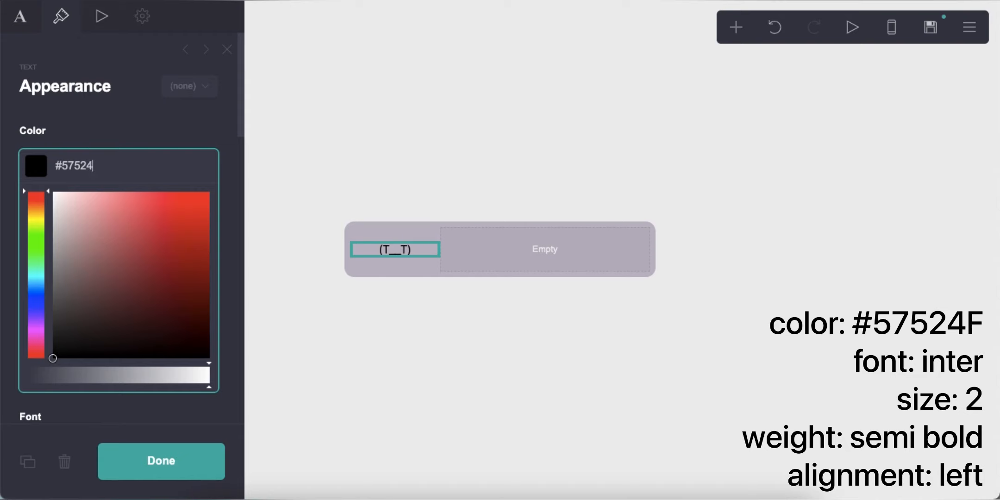
type("F")
key("Return")
left_click(149, 261)
scroll(149, 261, "down", 5)
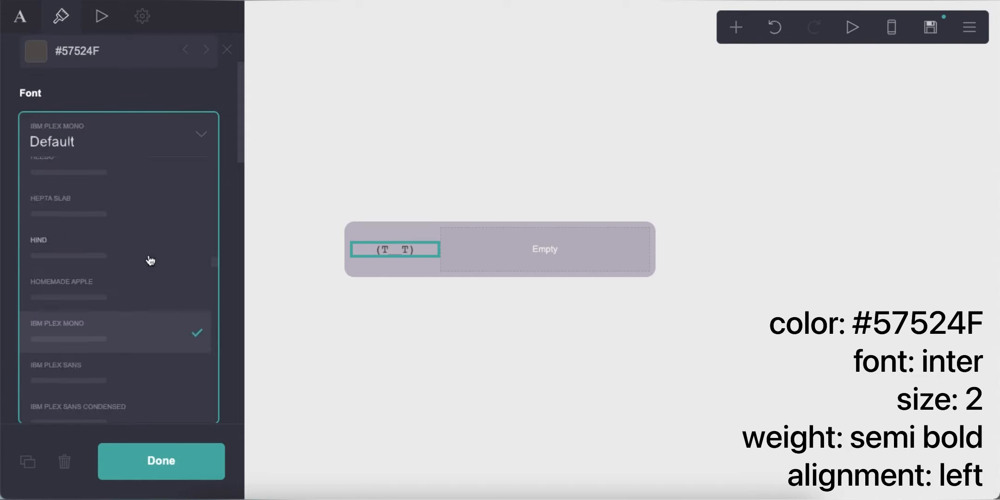
left_click(149, 255)
Set the text element's size to 2 and its weight to Semi Bold.
left_click(216, 180)
type("2")
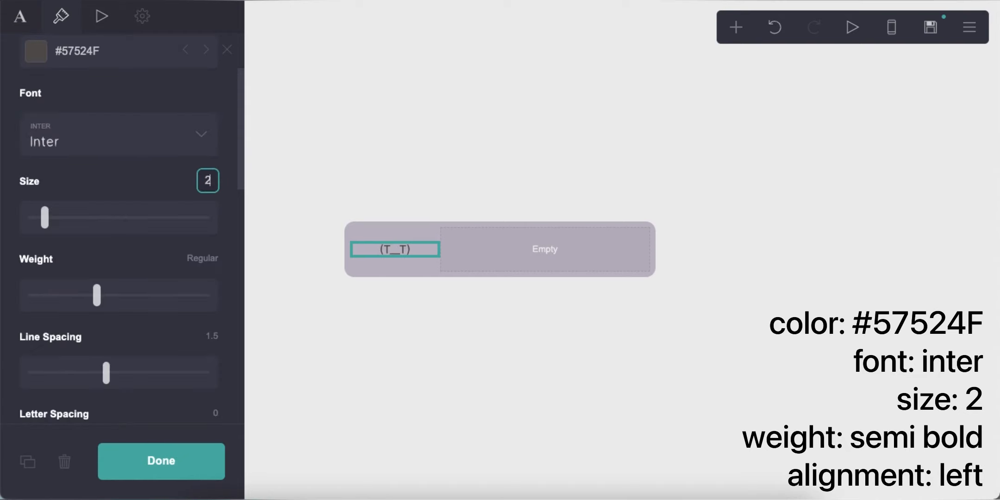
key("Return")
left_click(147, 296)
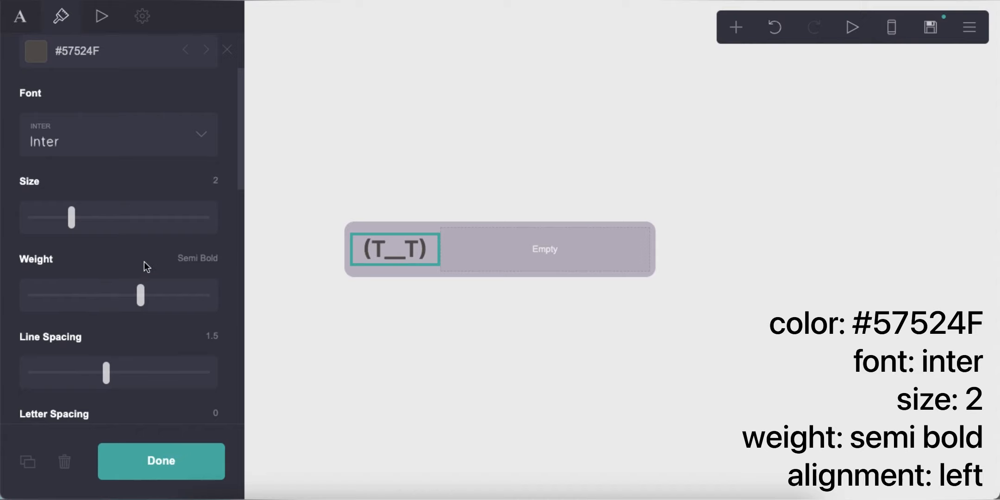
Set the text element's alignment to Left and deselect it.
scroll(145, 316, "down", 10)
left_click(122, 250)
left_click(127, 259)
scroll(143, 301, "down", 5)
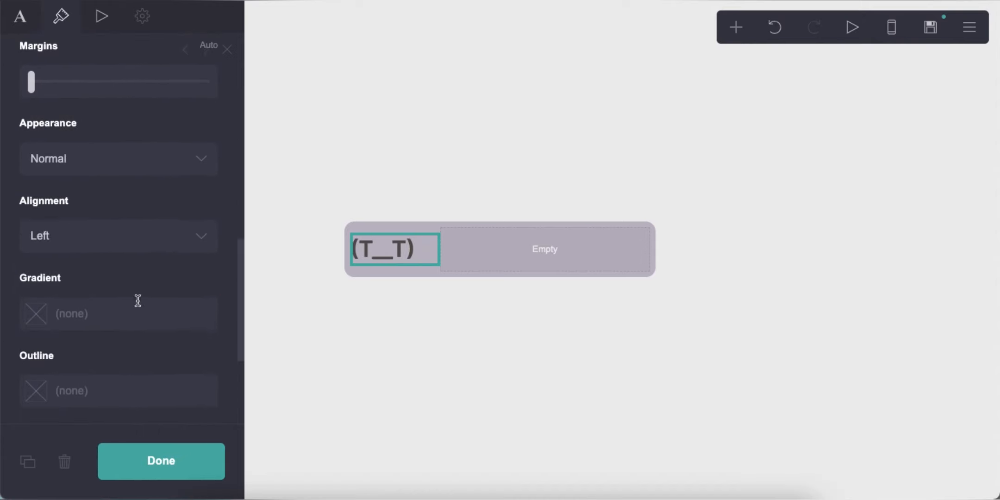
left_click(526, 393)
Add a buttons element to the container's right column and set its style to Icon + Wide Label.
left_click(735, 33)
left_click(712, 111)
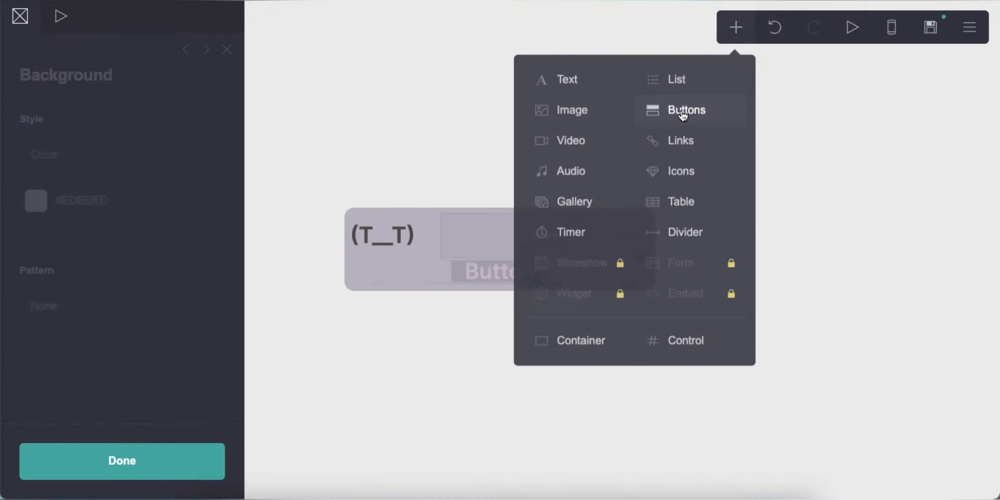
left_click_drag(477, 279, 543, 248)
left_click(62, 19)
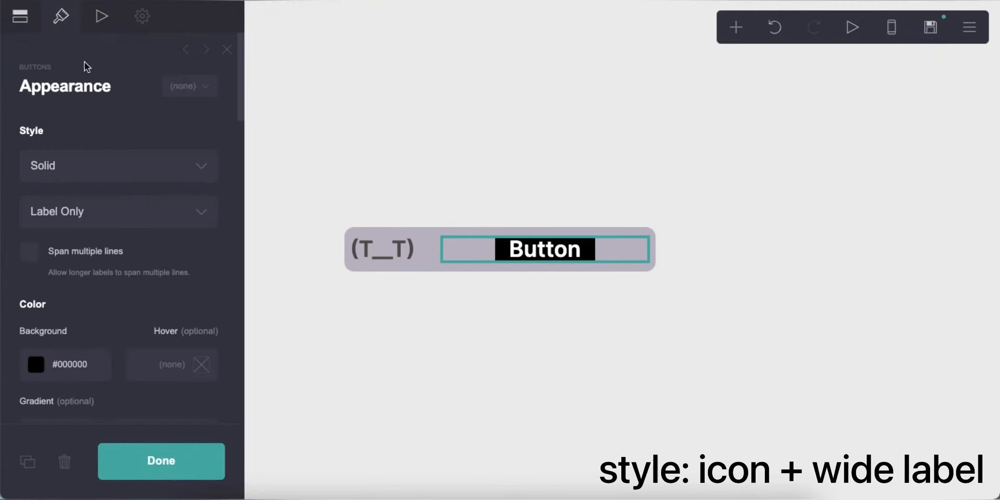
left_click(126, 202)
left_click(118, 266)
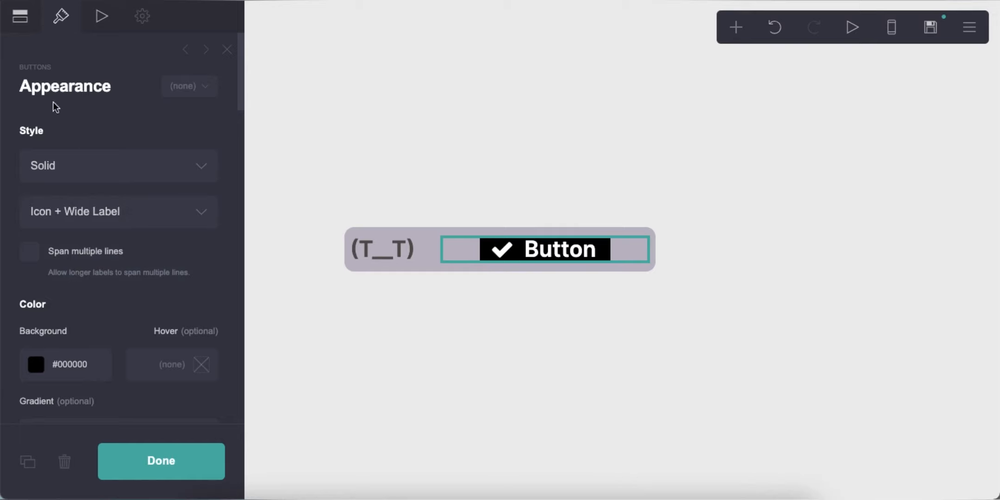
Label the button "welcome" and give it the Star icon.
left_click(56, 74)
left_click(95, 129)
double_click(118, 212)
type("welcome")
key("Return")
left_click(151, 289)
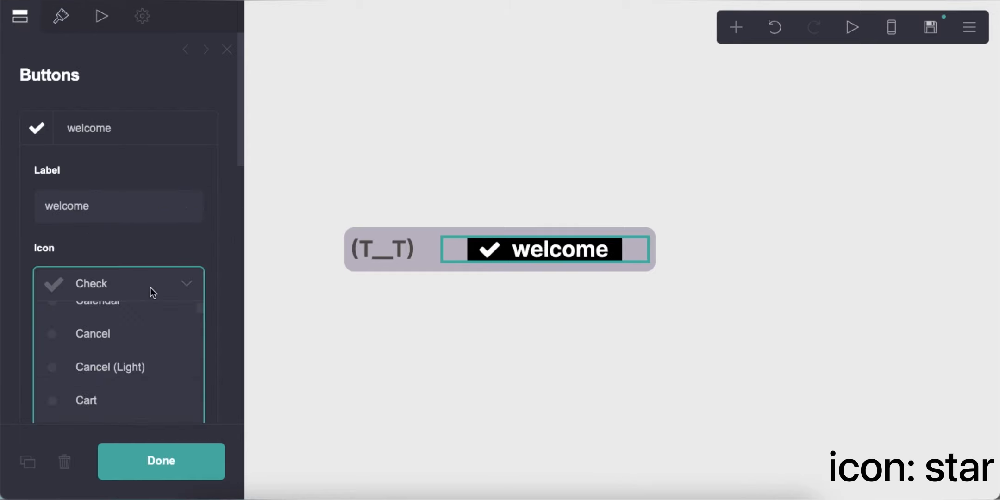
type("star")
key("Return")
scroll(151, 288, "up", 2)
left_click(133, 219)
left_click(128, 176)
left_click(110, 125)
Set the button's background colour to #807C9D.
left_click(61, 16)
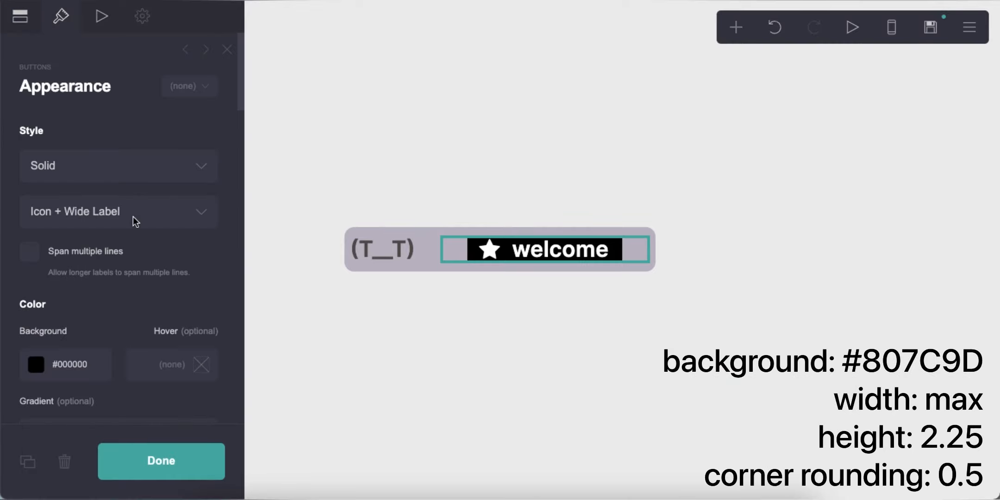
scroll(133, 217, "down", 5)
left_click(98, 118)
type("#807C9D")
key("Return")
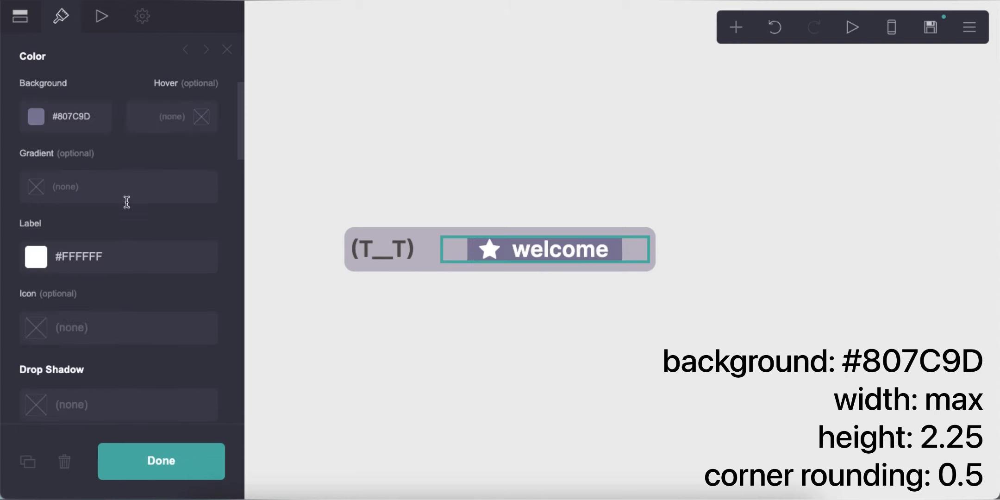
Set the button's width to Max and its height to 2.25.
scroll(128, 206, "down", 5)
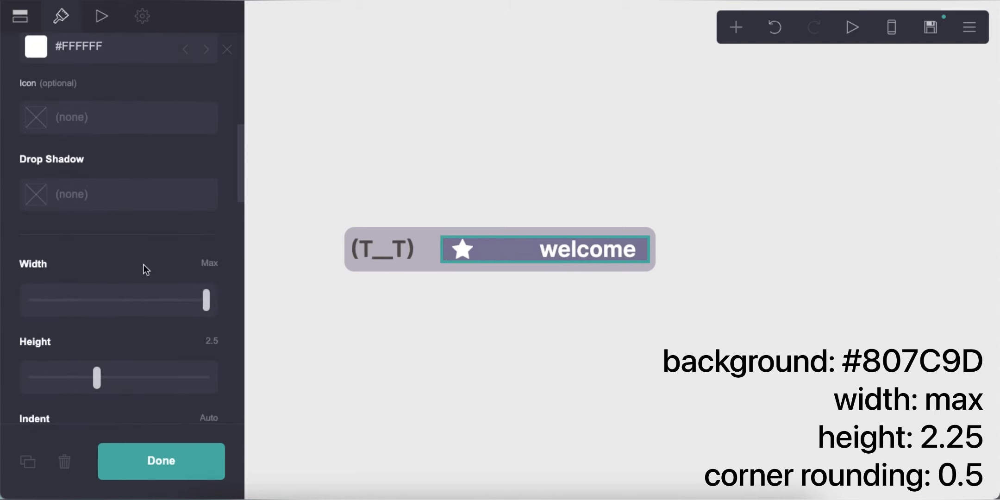
scroll(146, 268, "down", 1)
left_click(206, 319)
type("2.25")
key("Return")
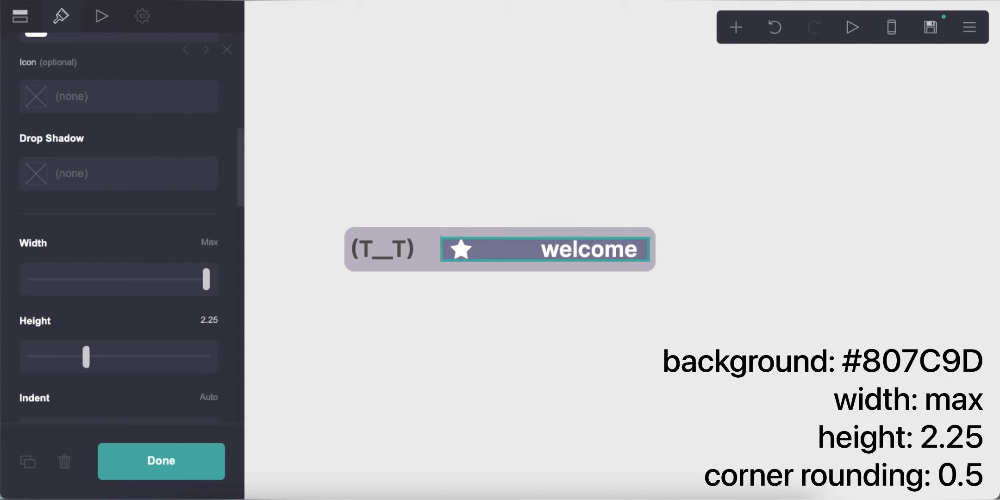
Set the button's corner rounding to 0.5.
scroll(179, 321, "down", 7)
left_click(206, 248)
type("0.5")
key("Return")
Set the button label's font size to 1.125 and its weight to Medium, and deselect the button.
scroll(117, 273, "down", 5)
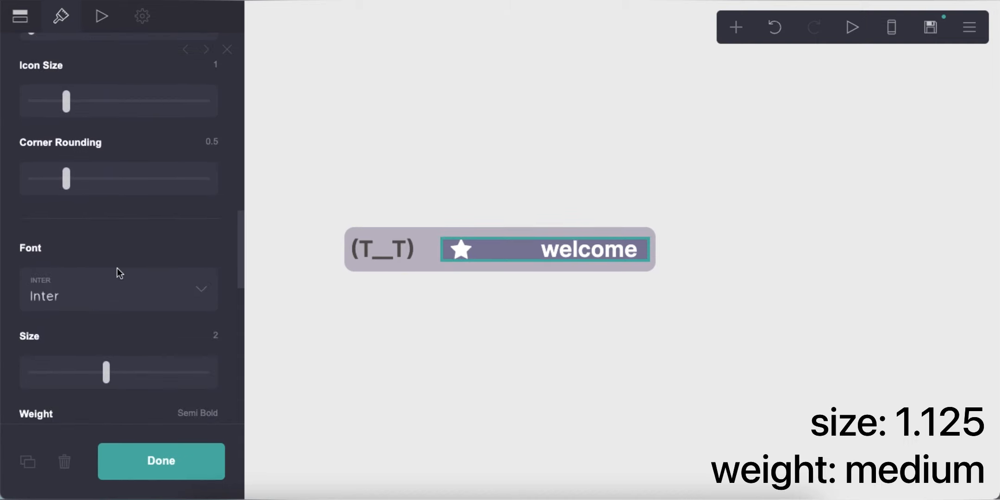
left_click(214, 260)
type("1.1")
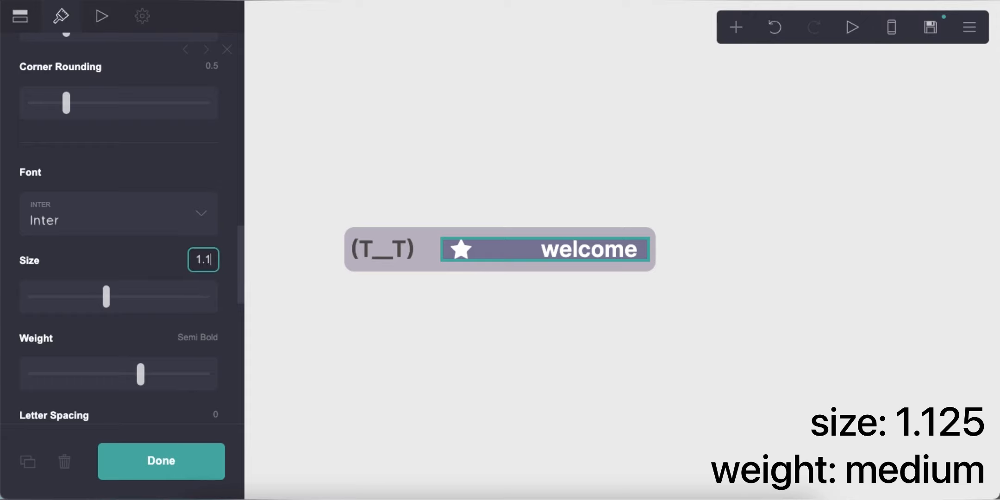
type("25")
key("Return")
scroll(201, 290, "down", 4)
left_click(120, 274)
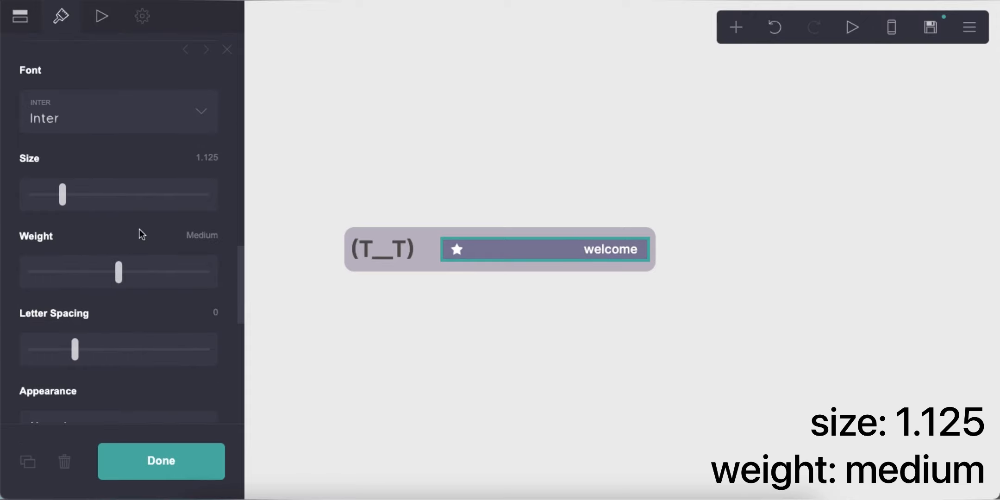
scroll(143, 282, "down", 6)
scroll(152, 290, "down", 3)
left_click(432, 358)
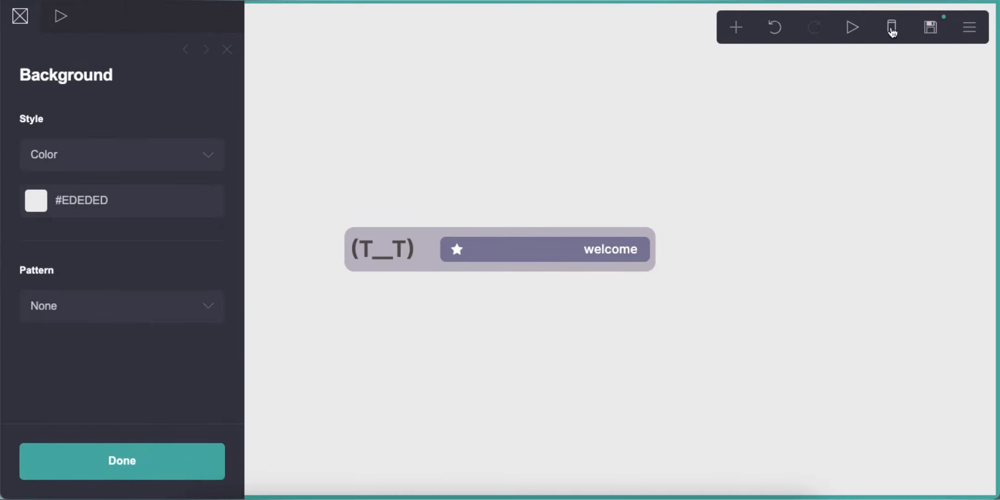
Preview the page in the mobile view and return to the desktop view.
left_click(891, 29)
left_click(891, 28)
Add a second container inside the box, set its type to Columns, and give it three columns.
left_click(736, 28)
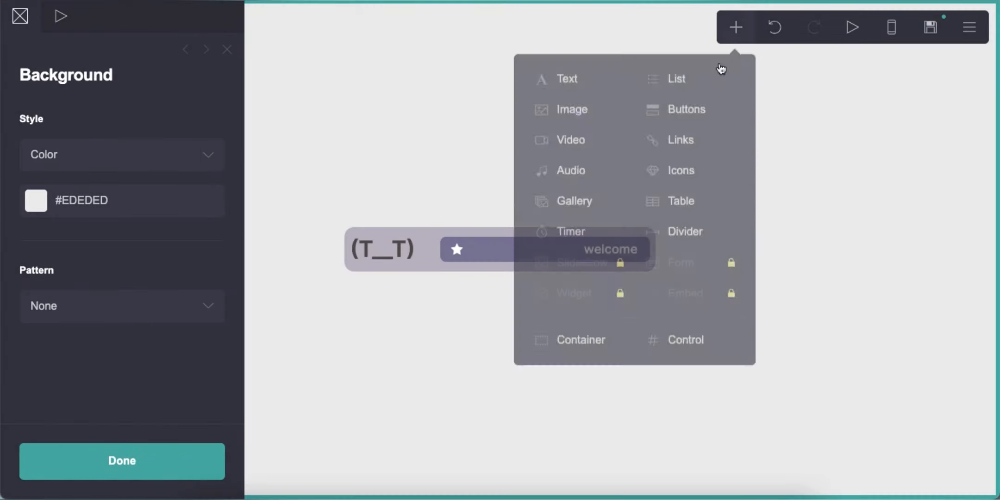
left_click(567, 343)
left_click(21, 18)
left_click(95, 160)
left_click(94, 172)
left_click(127, 342)
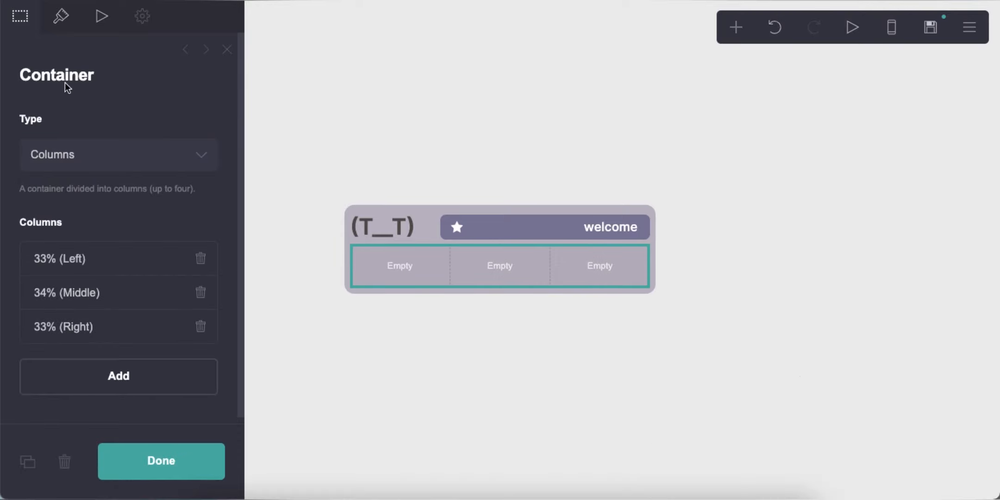
Set the new container's vertical padding, horizontal padding and gutters to 0.5 each.
left_click(67, 22)
left_click(108, 236)
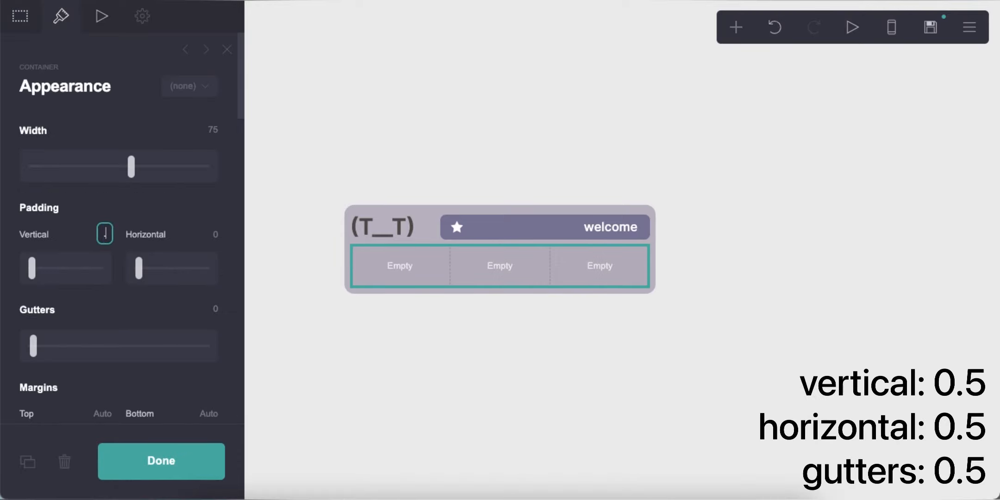
type(".5")
key("Return")
left_click(206, 233)
type(".5")
key("Return")
left_click(199, 309)
type(".5")
key("Return")
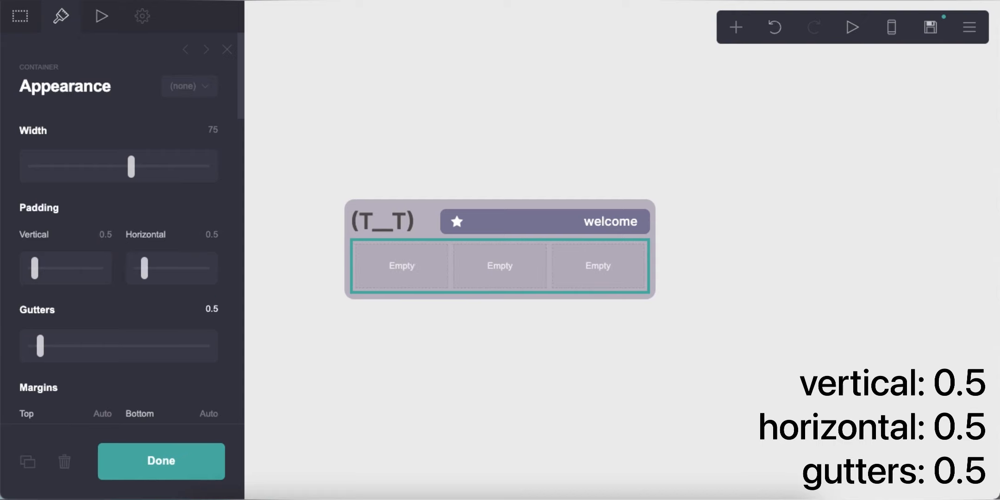
Set the three-column container's bottom margin to 0.625.
scroll(185, 297, "down", 5)
left_click(206, 204)
type(".")
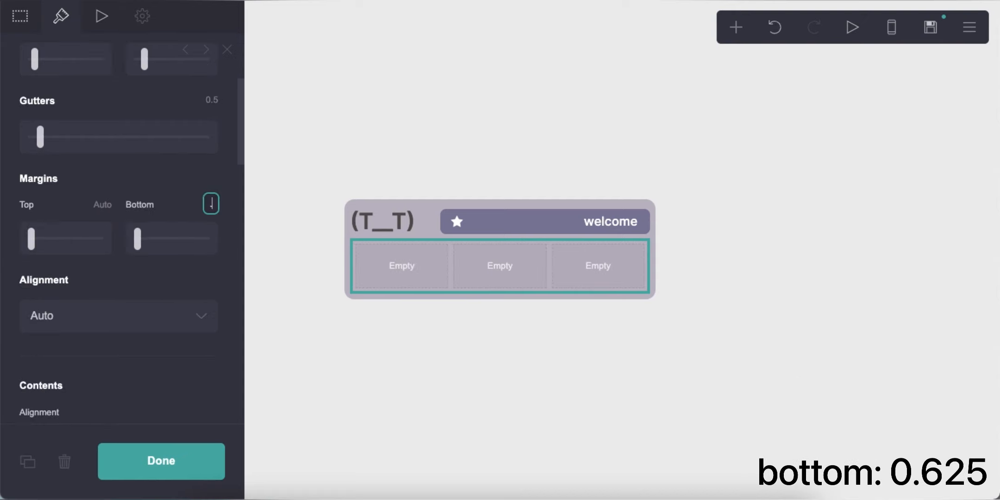
type("625")
key("Return")
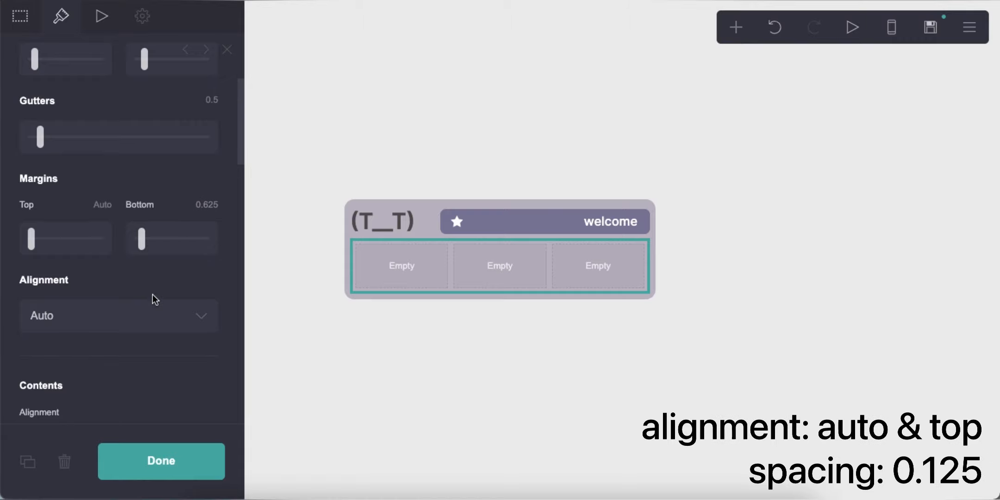
Align the container's contents to Top and set their spacing to 0.125.
scroll(153, 297, "down", 3)
scroll(154, 299, "down", 4)
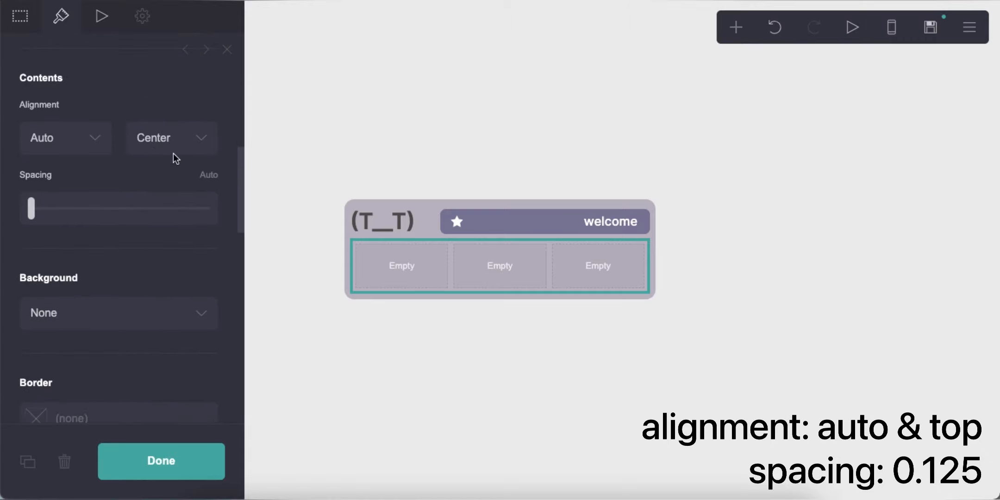
left_click(179, 139)
left_click(182, 122)
left_click(211, 181)
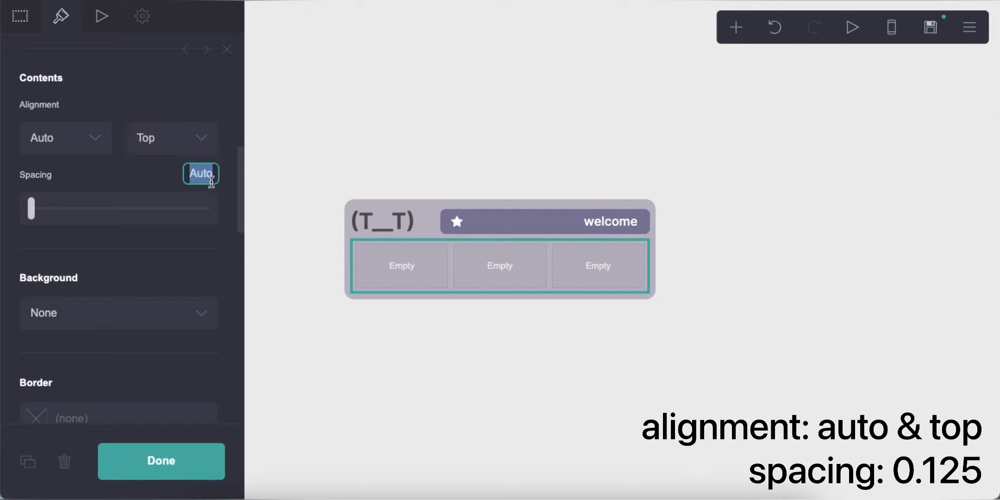
type("0.125")
key("Return")
Give the three-column container a #FFFFFF color background and a corner rounding of 0.625.
left_click(124, 307)
left_click(132, 276)
scroll(128, 289, "down", 1)
scroll(128, 288, "up", 10)
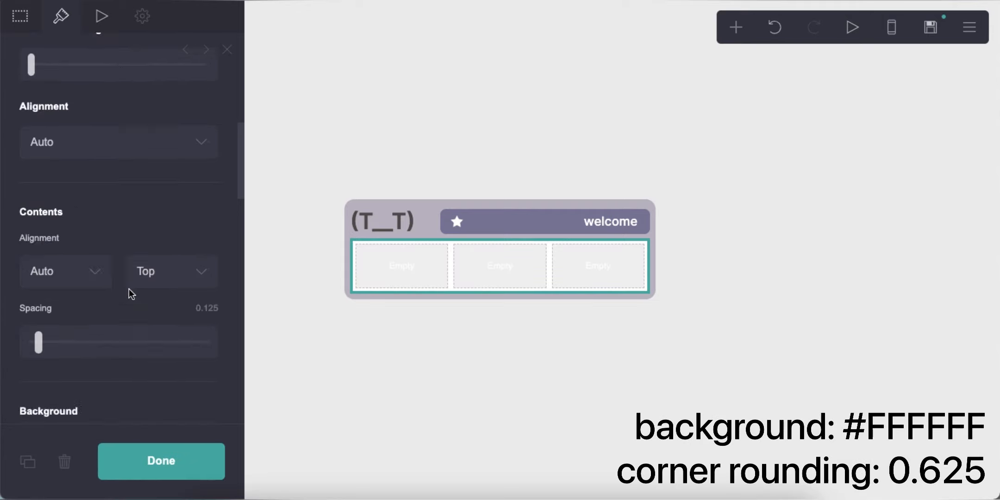
scroll(129, 288, "up", 5)
left_click(219, 246)
key("BackSpace")
type("0.625")
key("Return")
scroll(168, 295, "down", 10)
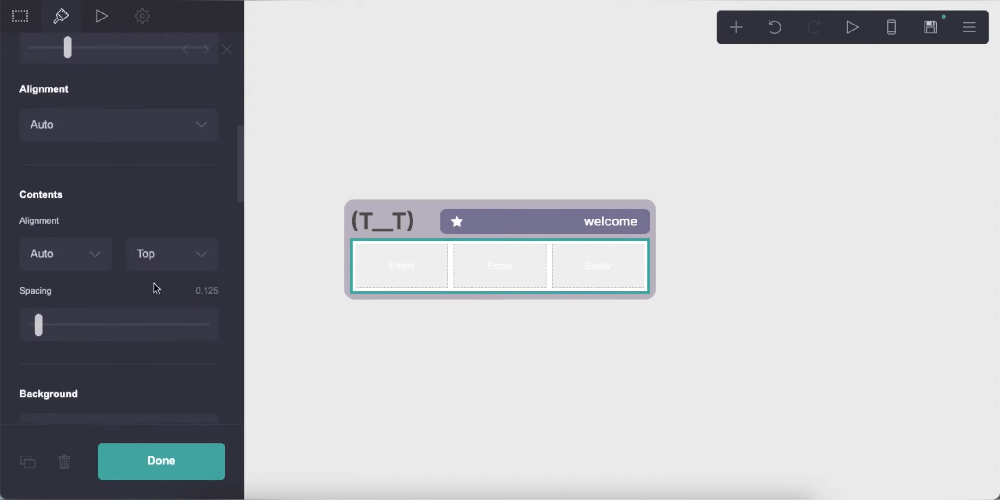
Set the bottom margin in the container's mobile settings to 0.625 and deselect the container.
scroll(190, 274, "down", 5)
scroll(188, 257, "up", 3)
left_click(195, 330)
key("BackSpace")
type("0.625")
key("Return")
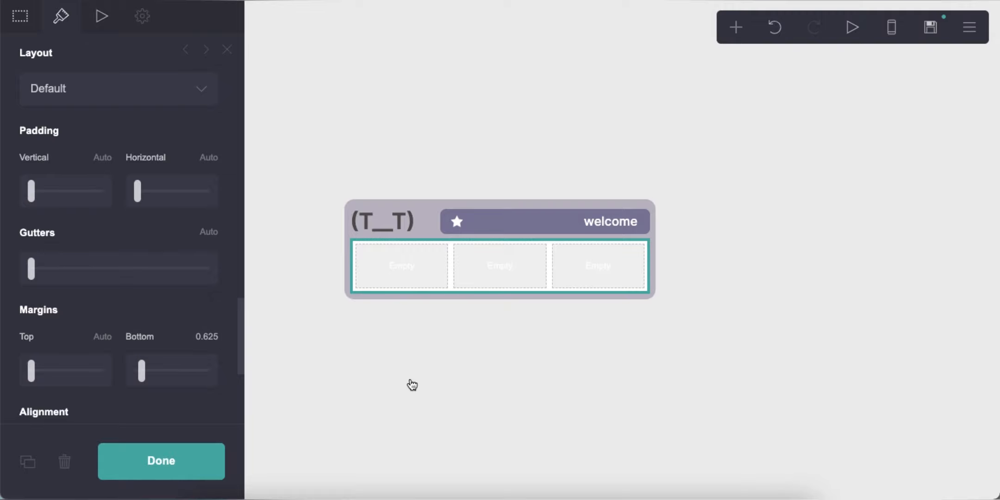
left_click(811, 237)
Add a table in the three-column container's first column and clear its headings.
left_click(731, 31)
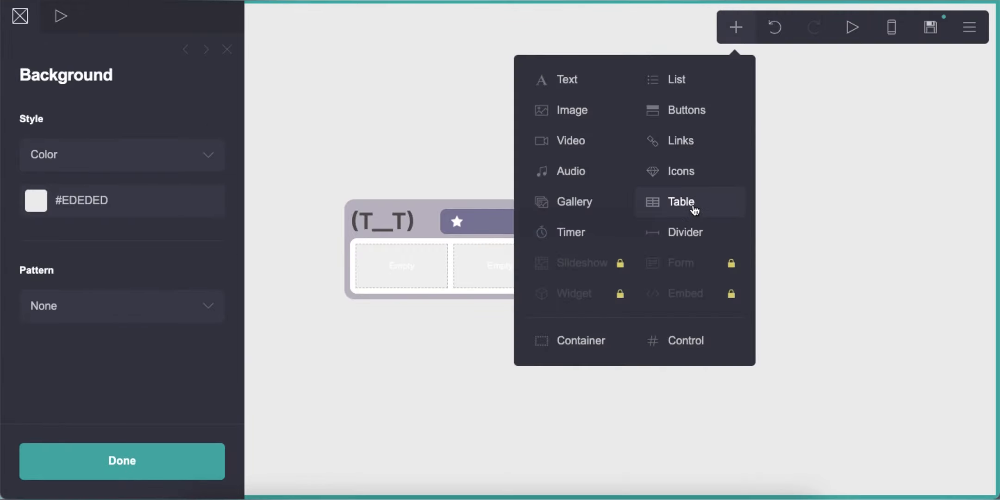
left_click(663, 211)
left_click_drag(447, 263, 384, 67)
left_click_drag(90, 215, 4, 158)
key("BackSpace")
Replace the table's sample rows with a single row of two cells, "user description" and "+".
right_click(116, 292)
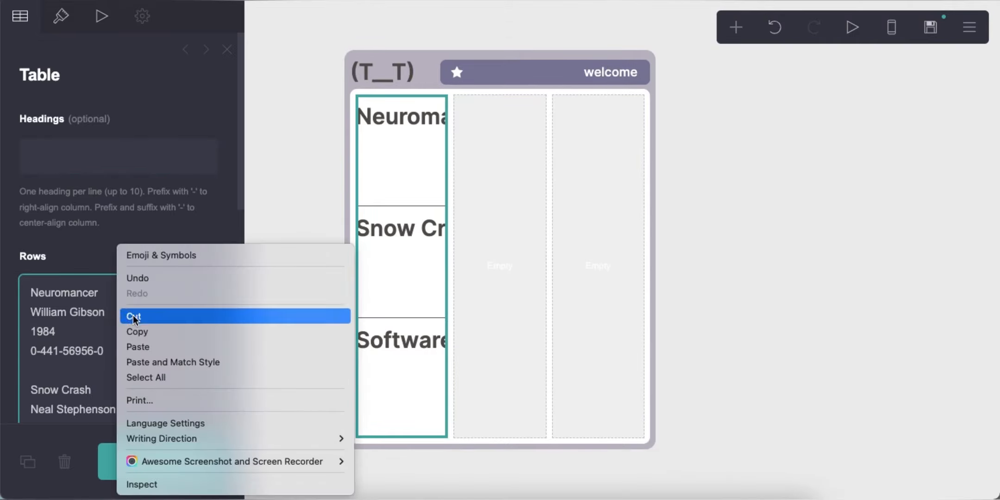
left_click(169, 377)
type("user desci")
type("ipti")
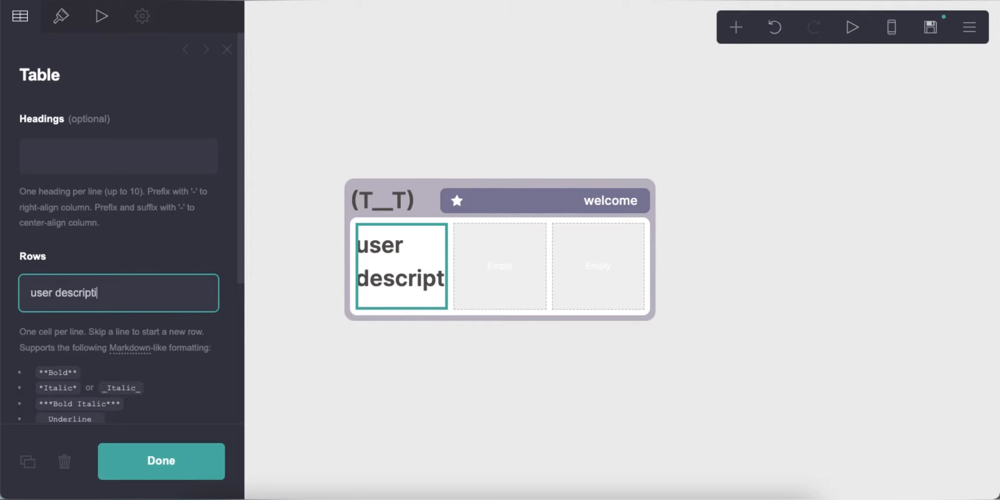
type("on")
key("Return")
Set the table's style to Grid and its border color to #807C9D.
left_click(60, 16)
left_click(86, 212)
left_click(86, 235)
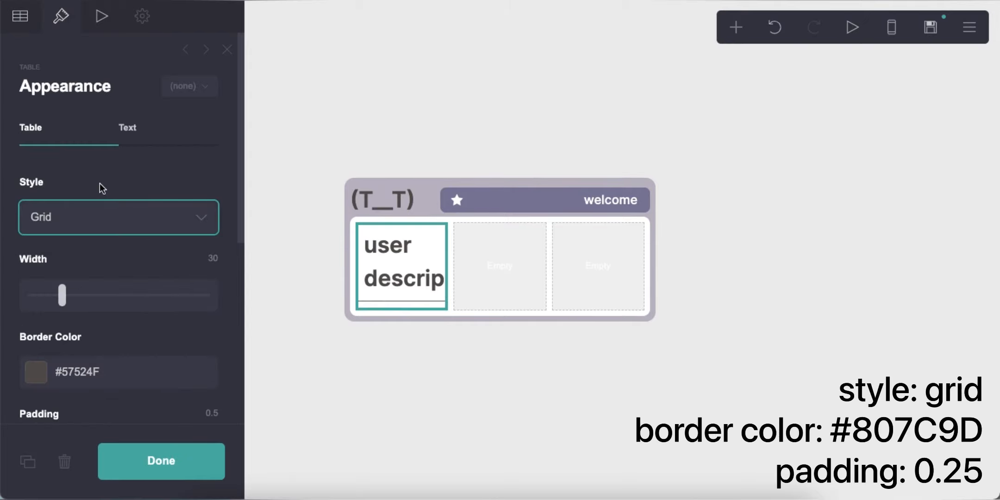
left_click(130, 374)
type("807C9D")
key("Return")
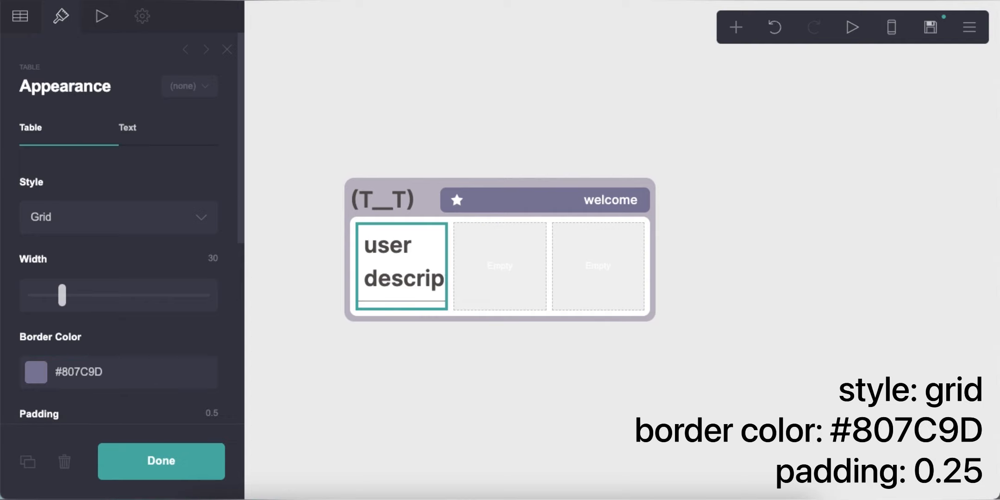
Set the table's cell padding to 0.25.
scroll(172, 319, "down", 5)
left_click(209, 203)
type("0.25")
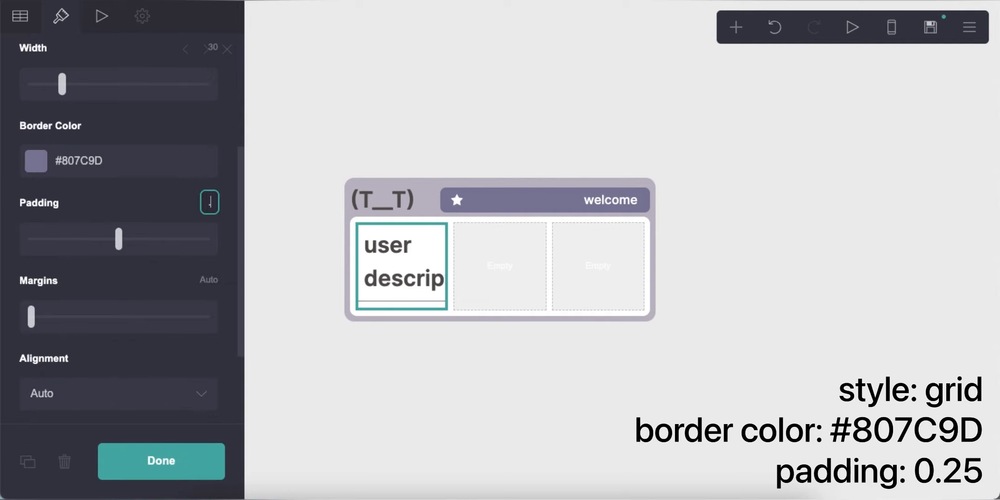
key("Return")
scroll(166, 231, "up", 5)
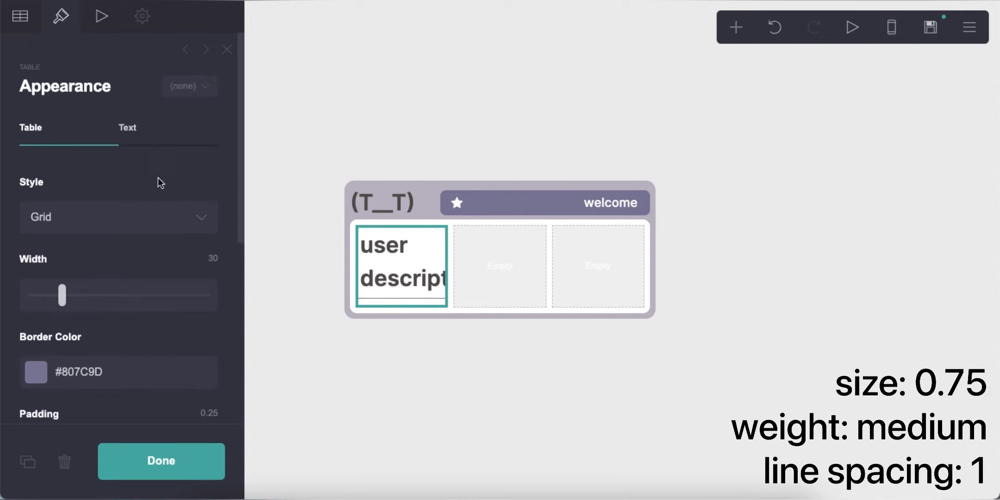
Set the table text's font size to 0.75.
left_click(153, 138)
scroll(185, 300, "down", 1)
left_click(208, 322)
type(".7")
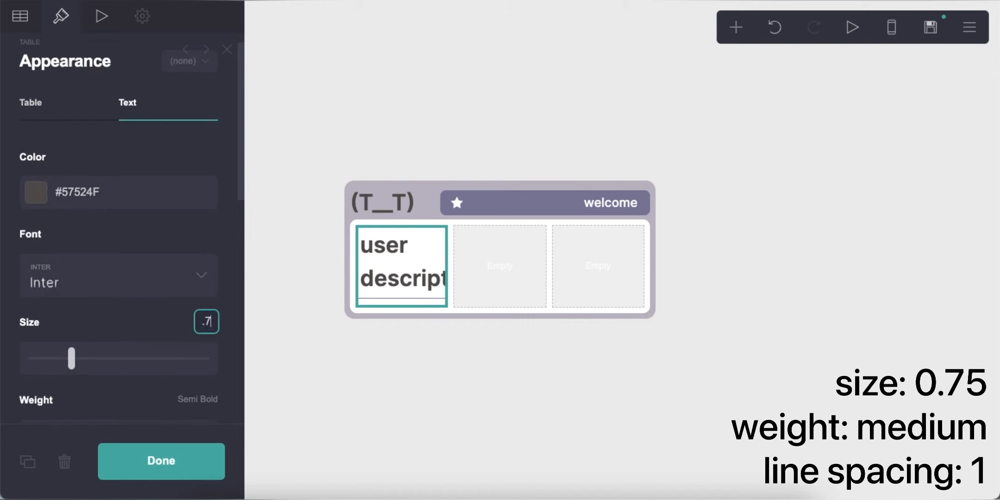
type("5")
key("Return")
Set the table text's weight to Medium and its line spacing to 1.
scroll(199, 342, "down", 5)
left_click(113, 324)
scroll(214, 350, "down", 1)
left_click(212, 335)
type("1")
key("Return")
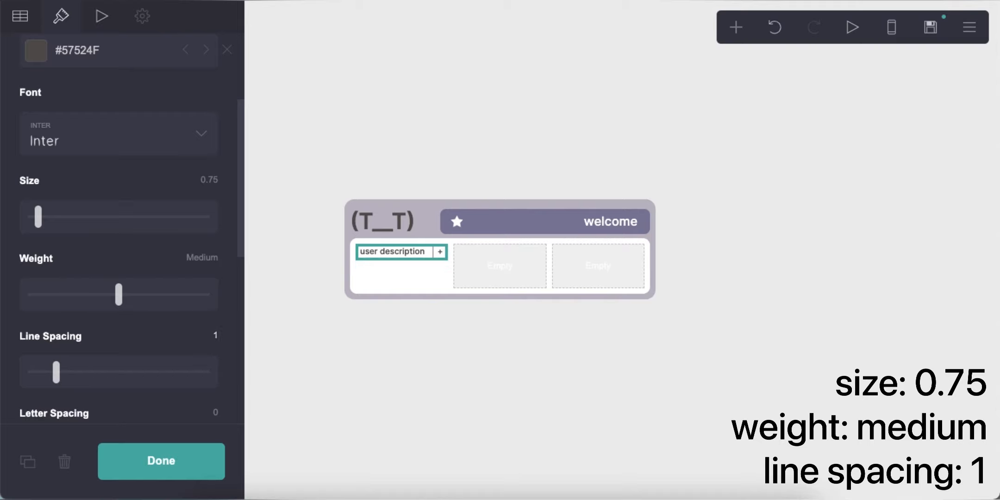
scroll(123, 324, "down", 15)
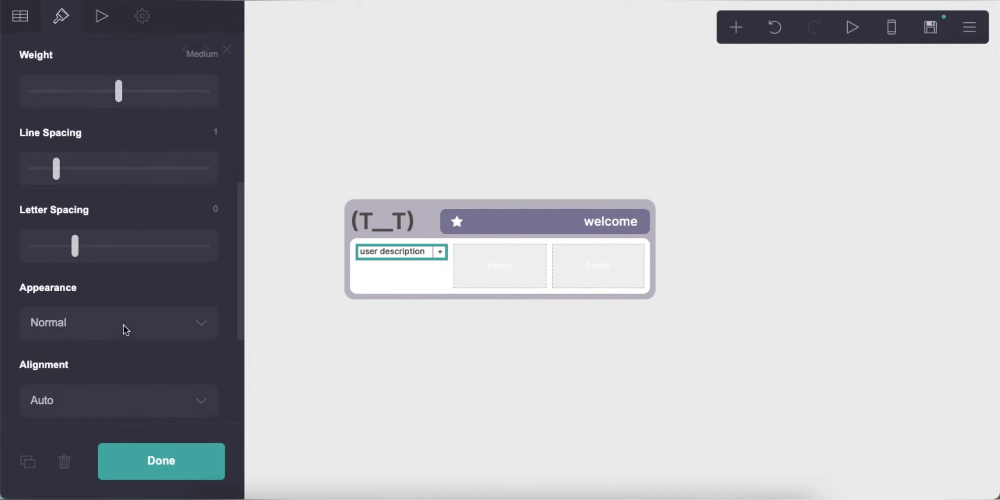
Deselect the table, check the page in the mobile view, and return to the desktop view.
left_click(520, 405)
left_click(891, 34)
left_click(892, 35)
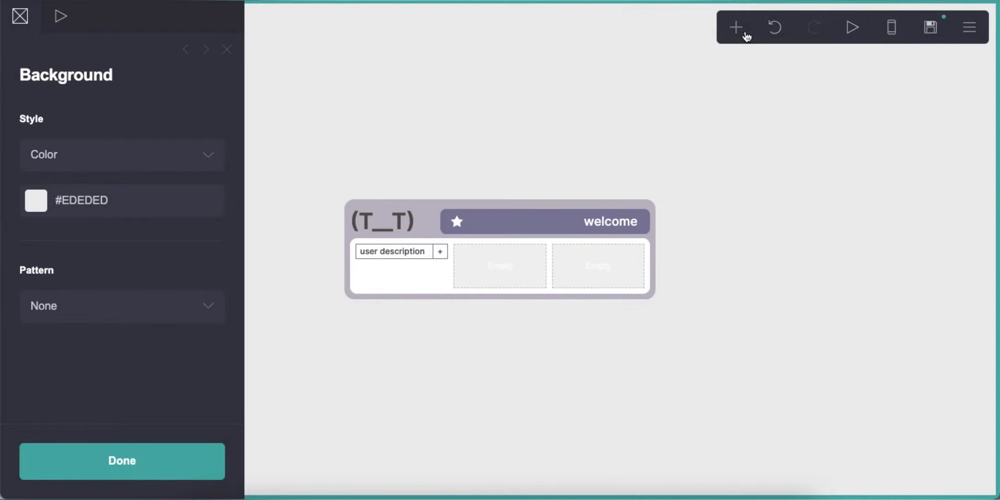
Add a second table below the "user description" table and clear its headings.
left_click(736, 28)
left_click(692, 207)
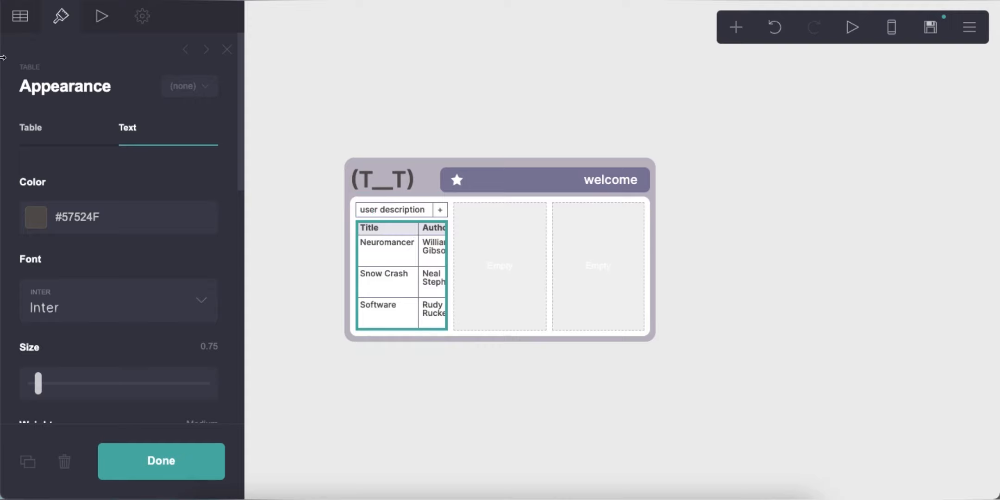
left_click(18, 29)
left_click(196, 209)
key("ctrl+a")
key("BackSpace")
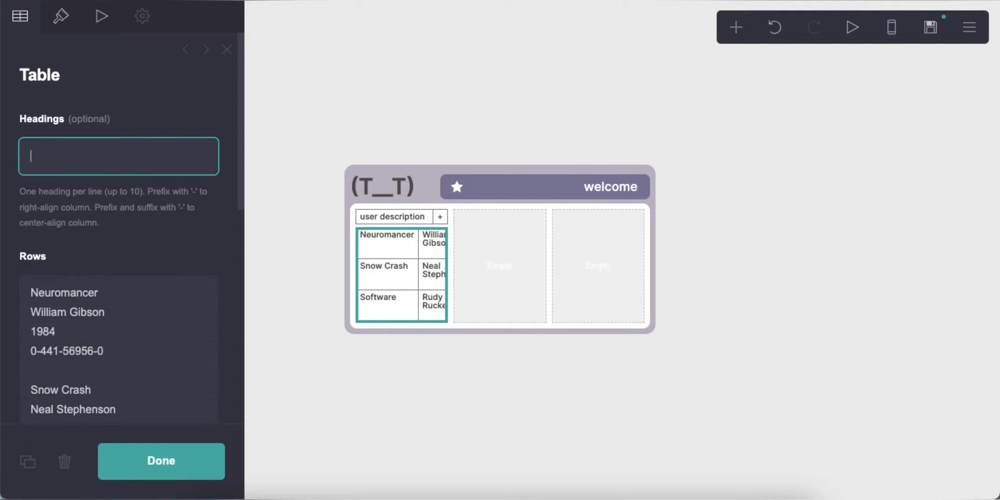
right_click(120, 289)
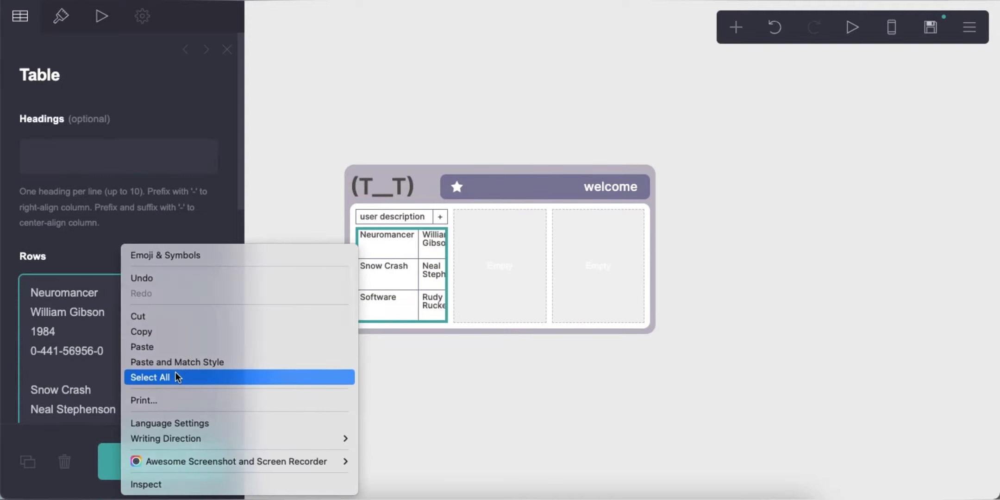
left_click(278, 377)
key("BackSpace")
Switch to the notes window and copy the second emoticon, (。‘▽’。).
left_click(286, 498)
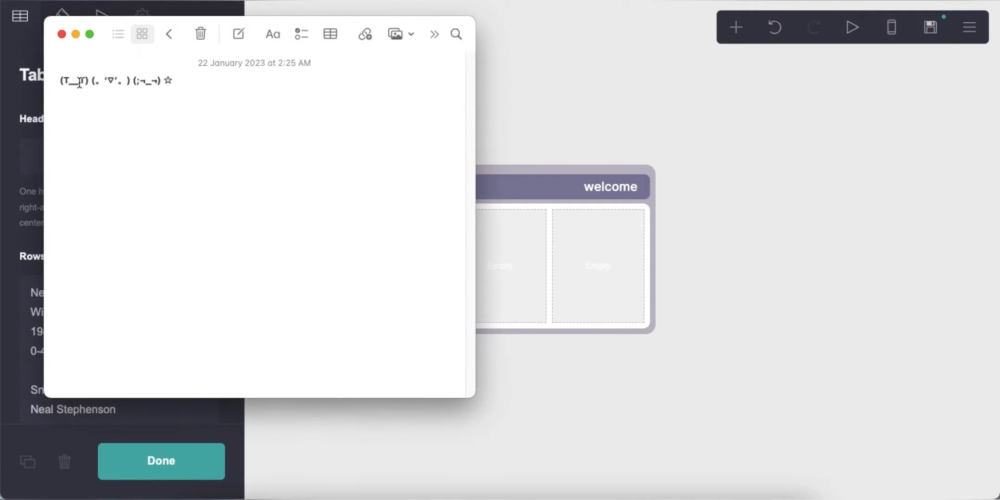
left_click_drag(93, 81, 133, 81)
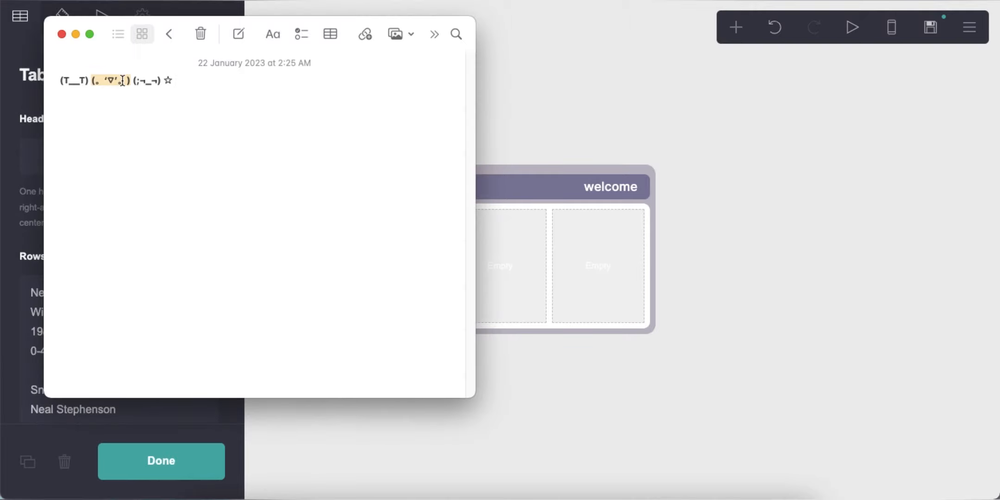
right_click(123, 81)
left_click(155, 170)
Replace all sample rows of the second table with the copied emoticon.
right_click(97, 299)
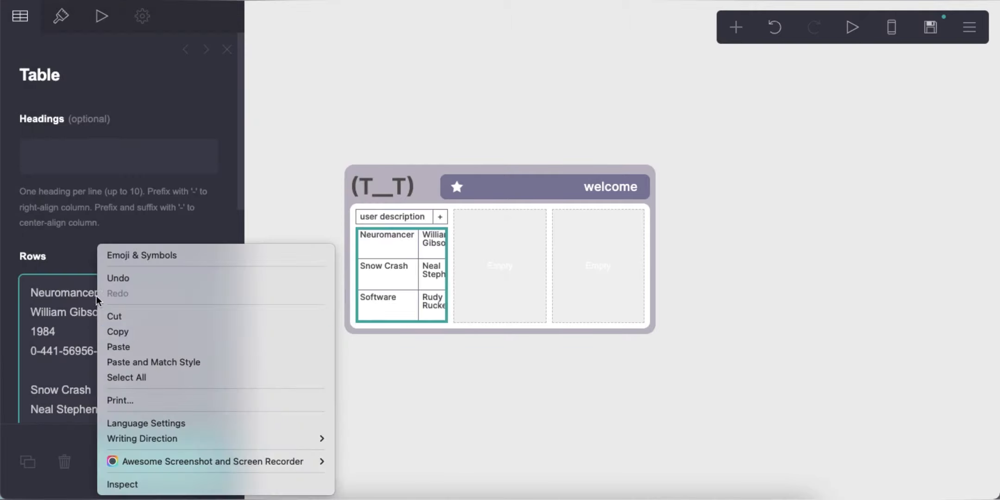
left_click(139, 377)
right_click(123, 316)
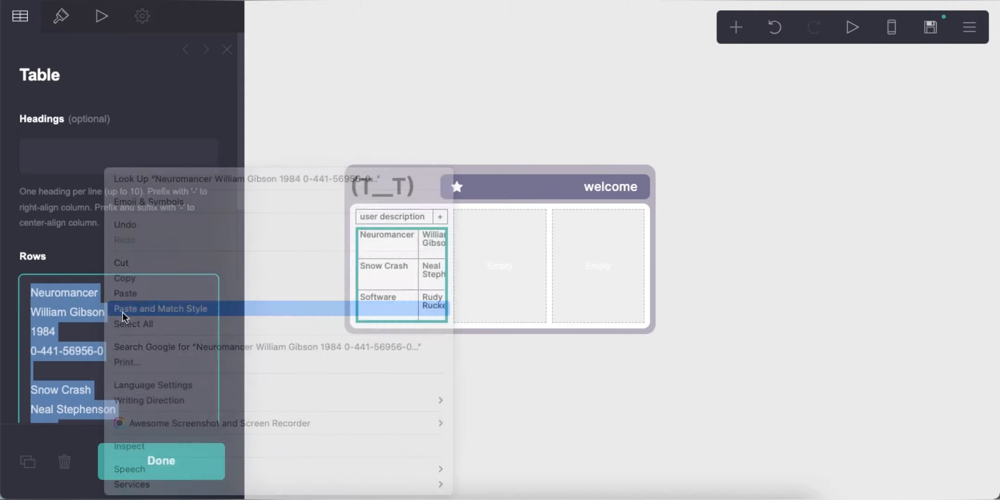
left_click(123, 310)
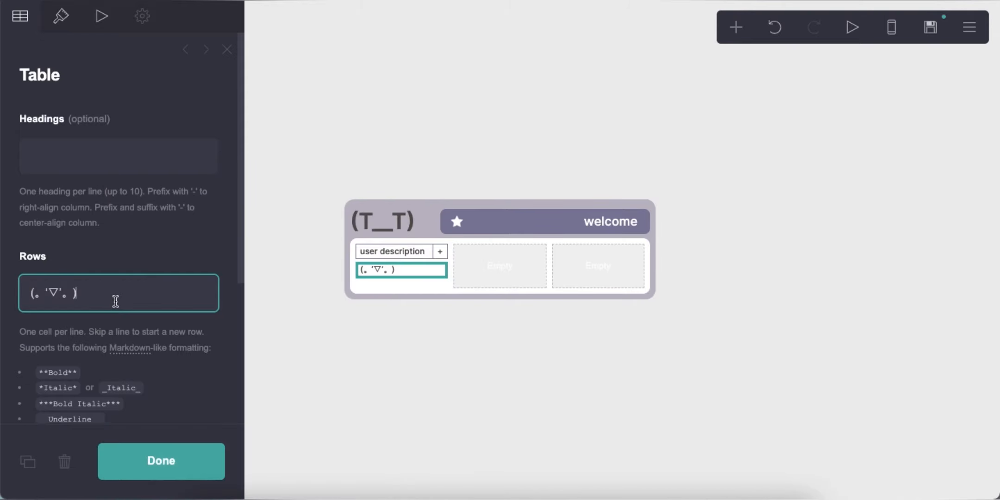
Mark the emoticon as bold with ** on both sides and add "like likes" five times after it.
left_click(30, 295)
type("** like")
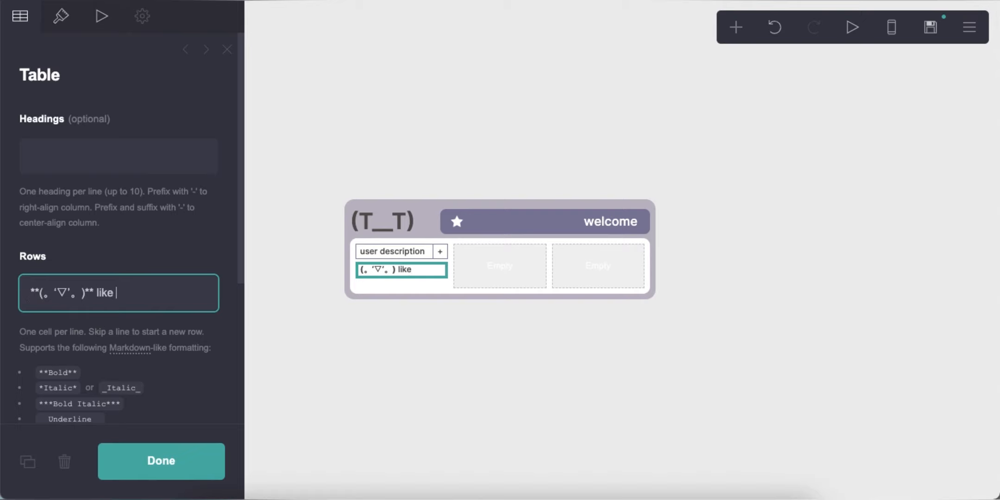
type(" likes like")
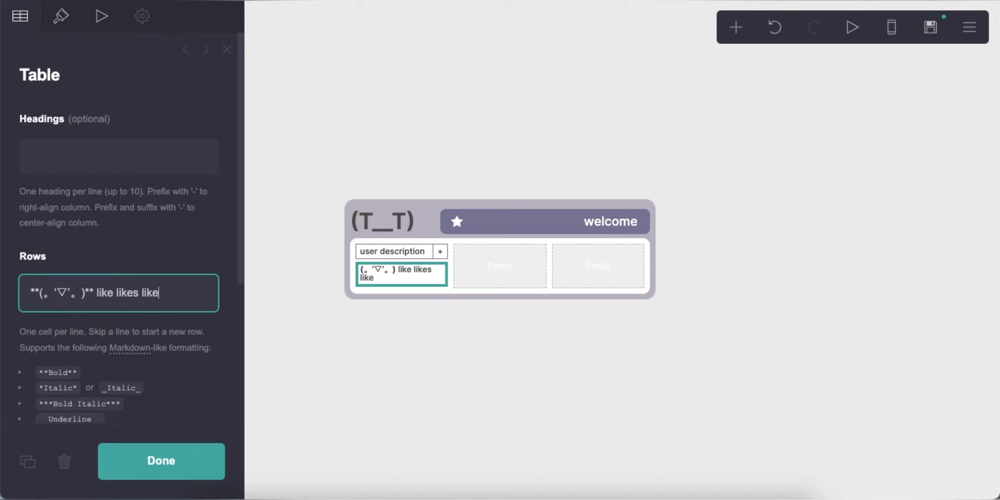
type(" likes like likes like likes")
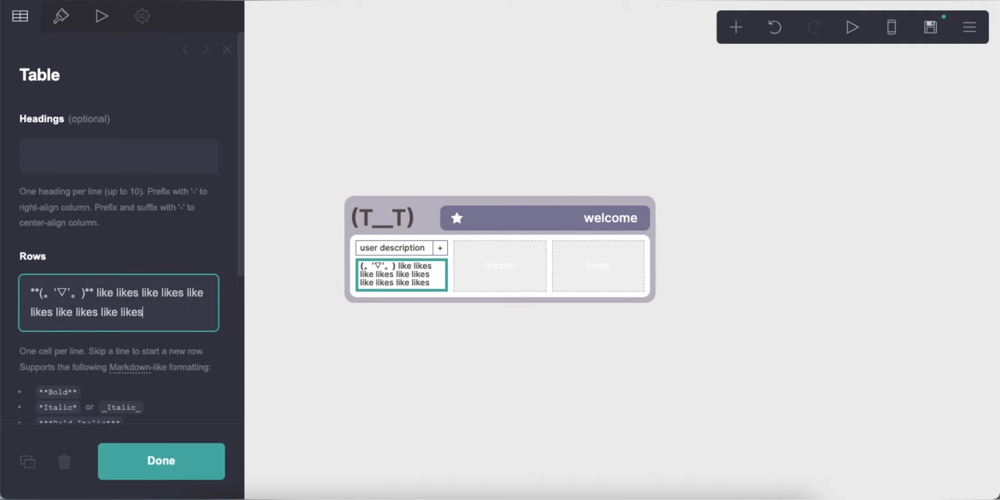
Switch to the notes window and copy the third emoticon, (;¬_¬).
left_click(285, 498)
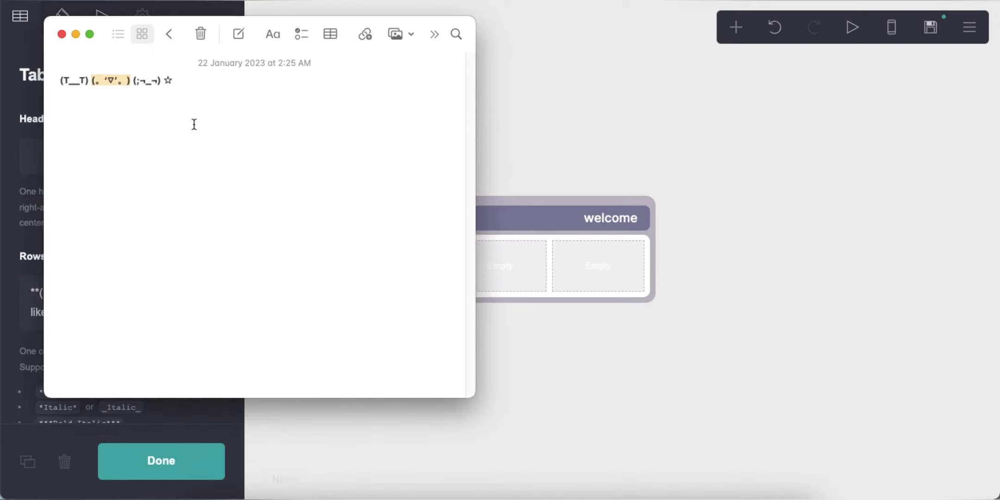
left_click_drag(133, 81, 147, 81)
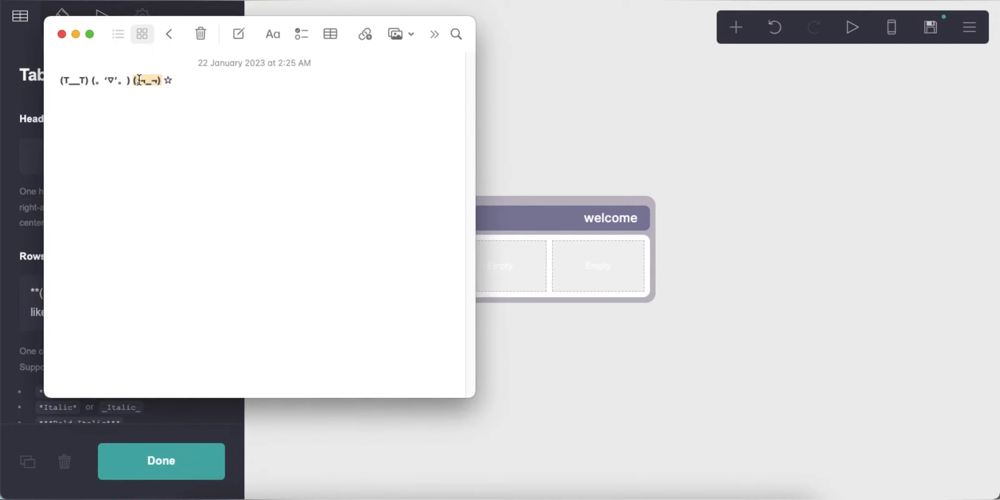
right_click(139, 81)
left_click(169, 173)
Add a second row to the table with the copied emoticon marked bold with **, followed by "dislike dislikes dislike dislikes".
left_click(31, 293)
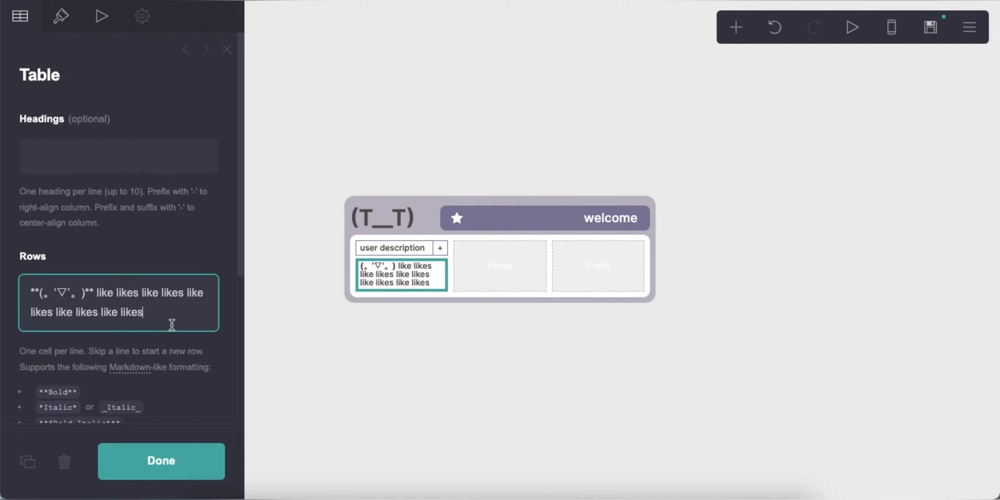
key("Return")
key("Return")
type("**")
right_click(110, 353)
left_click(152, 370)
type("*")
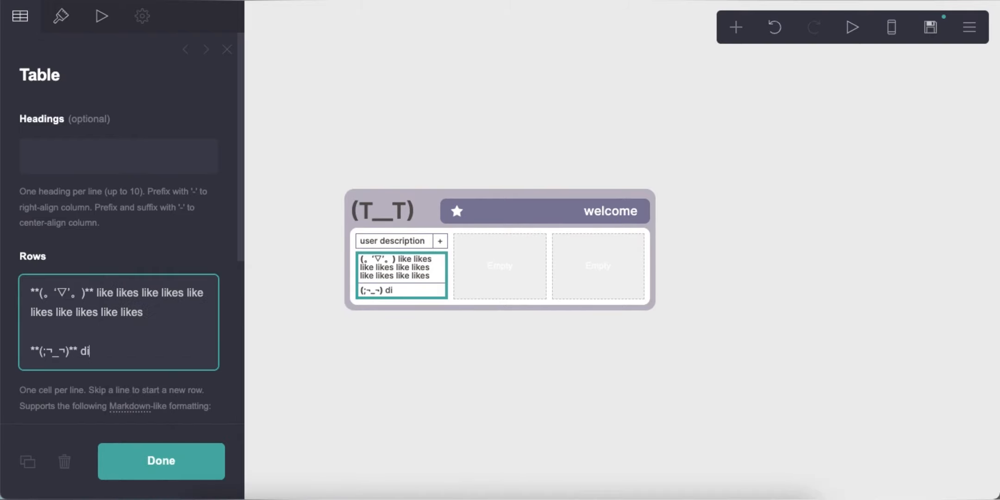
type("* dislike dislikes dis")
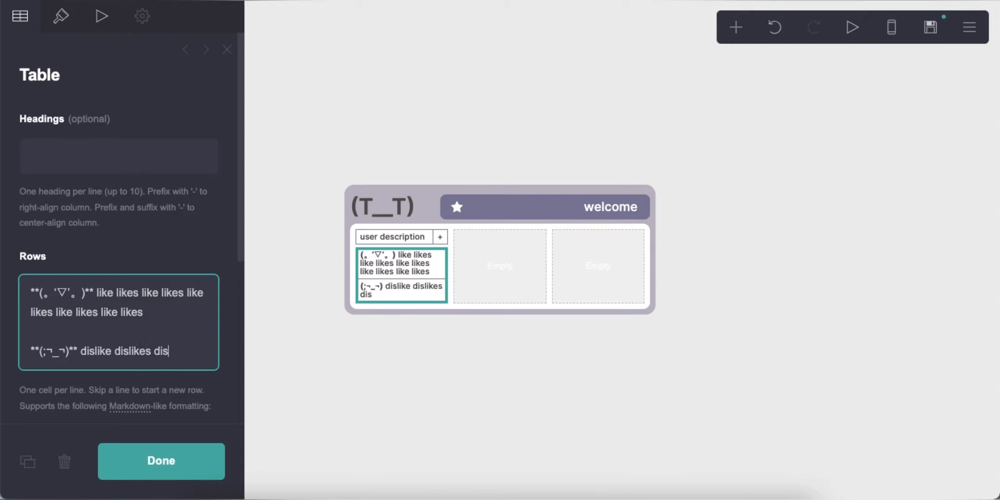
type("ike dislikes")
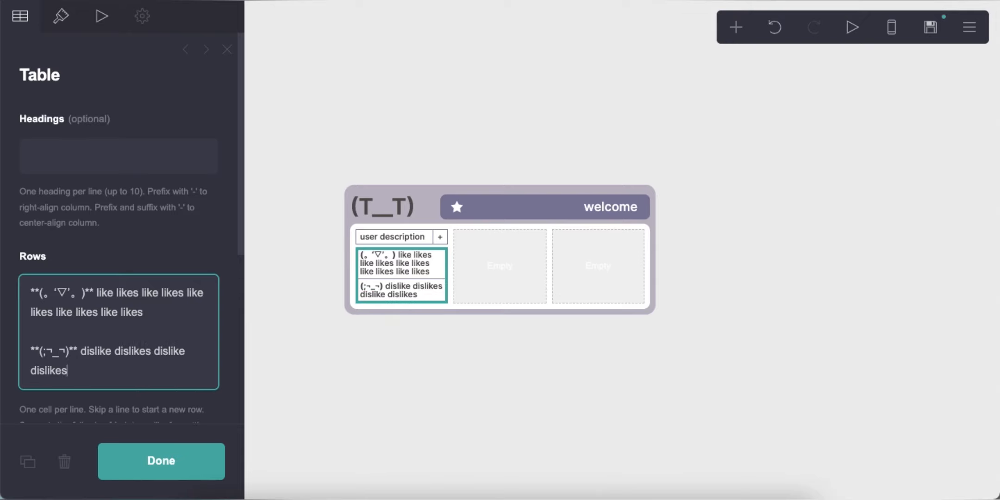
Set the second table's text weight to Regular and line spacing to 1.5, and check the layout in mobile view.
left_click(61, 16)
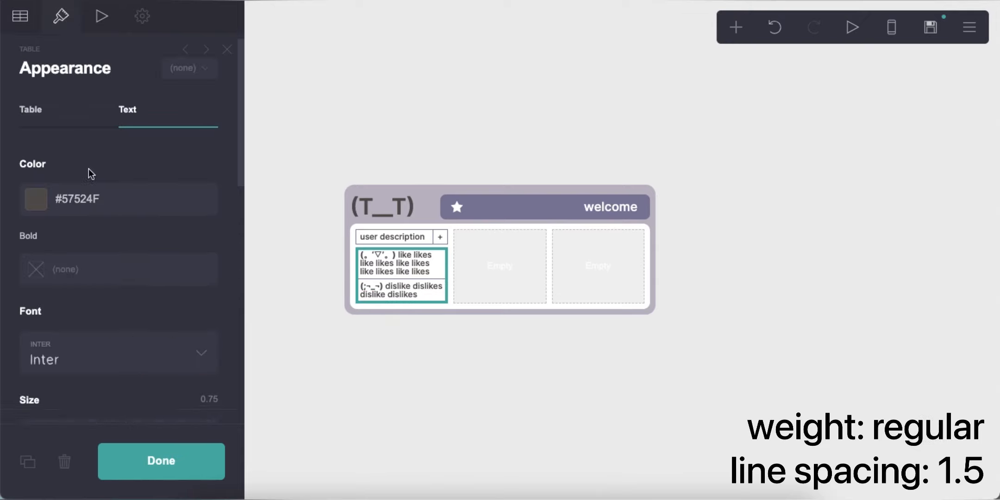
scroll(86, 169, "down", 8)
left_click(91, 213)
scroll(116, 174, "down", 2)
left_click(212, 157)
type(".5")
key("Return")
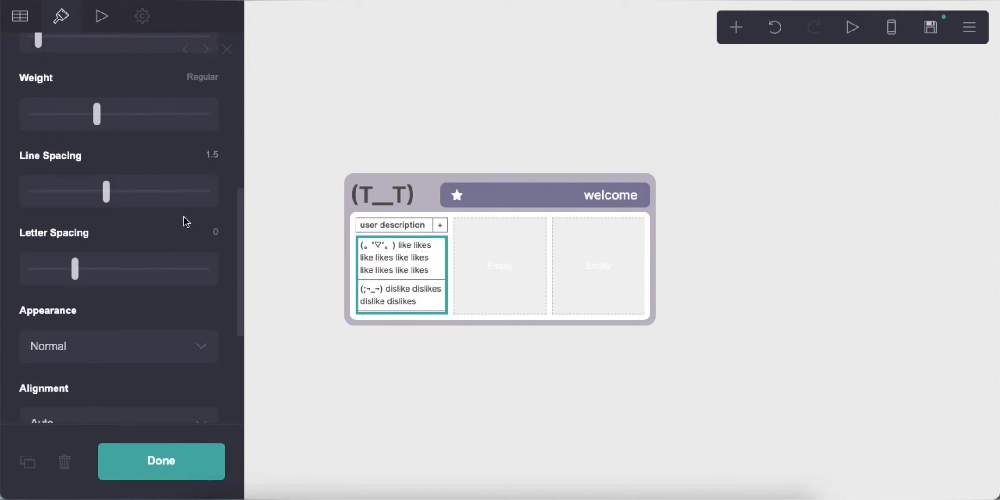
scroll(187, 222, "down", 2)
left_click(535, 395)
left_click(891, 28)
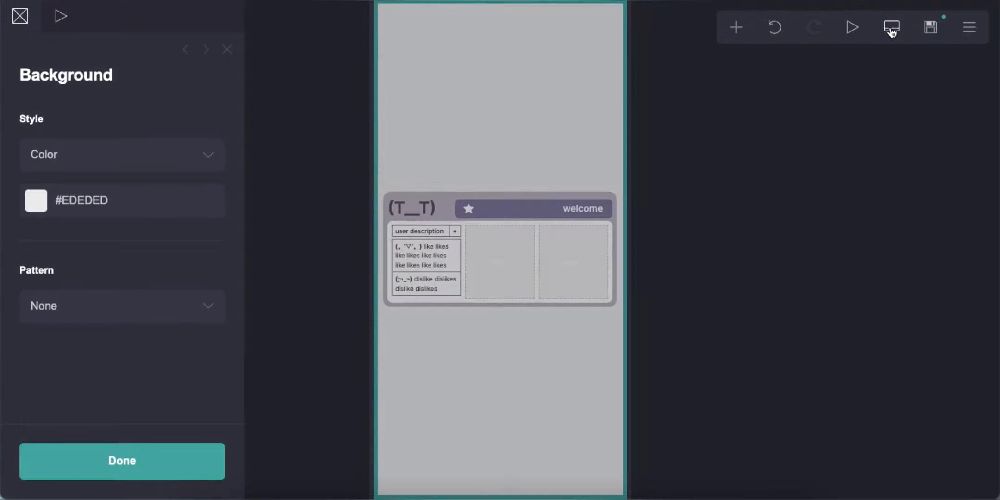
left_click(891, 27)
Add a text element to the empty middle column of the white container.
left_click(735, 27)
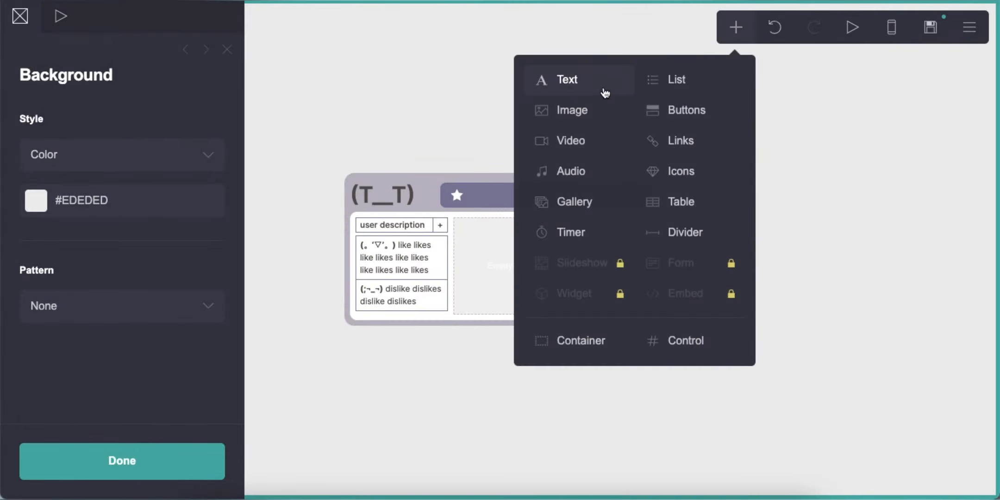
left_click(605, 92)
left_click_drag(442, 307, 513, 232)
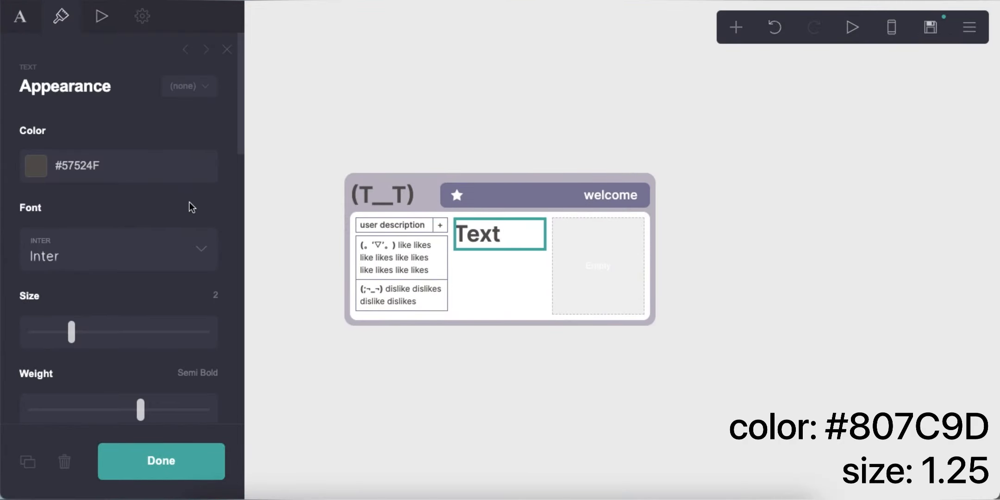
Set the new text's color to #807C9D and its size to 1.25.
left_click(139, 167)
type("80")
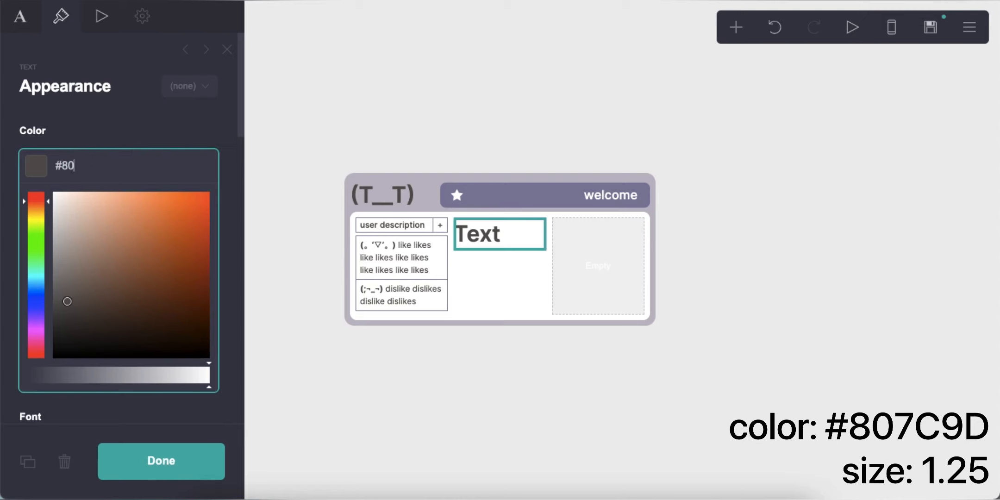
type("7C9D")
key("Return")
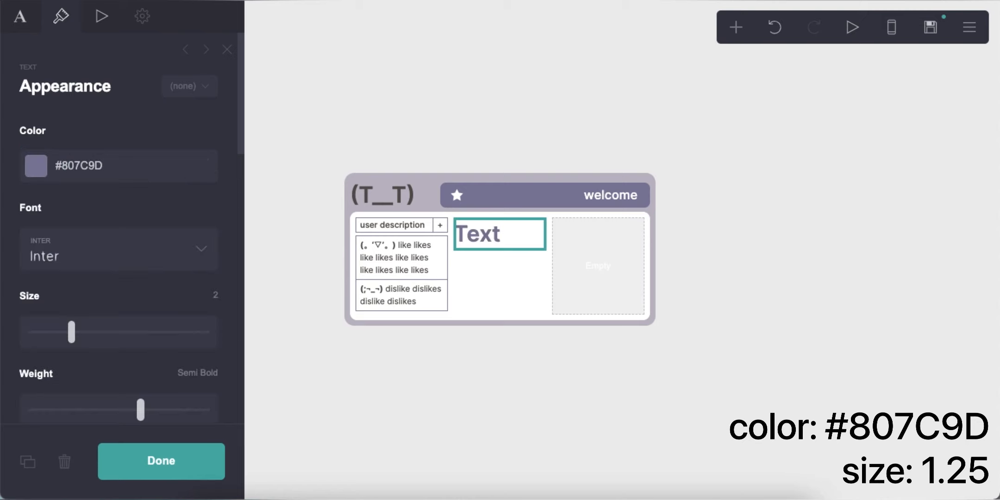
left_click(214, 300)
type("1.25")
key("Return")
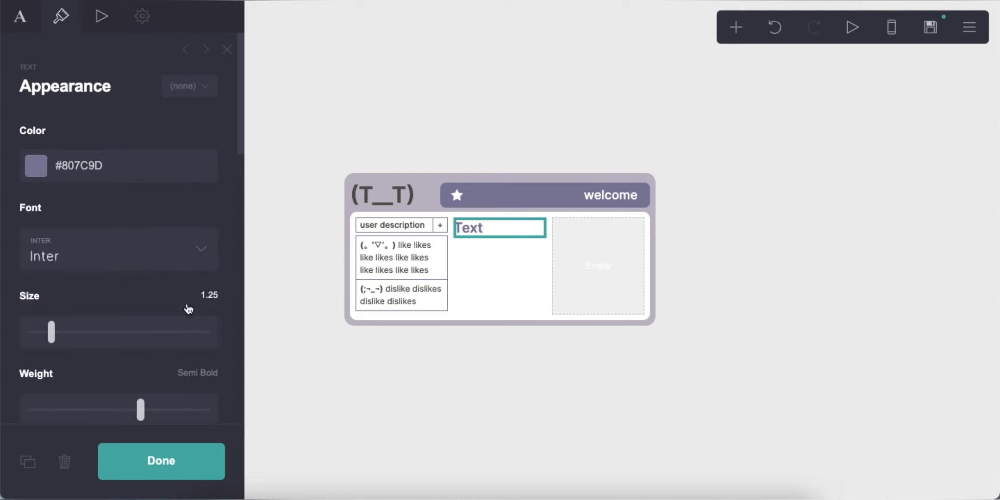
scroll(139, 305, "down", 2)
scroll(140, 308, "down", 9)
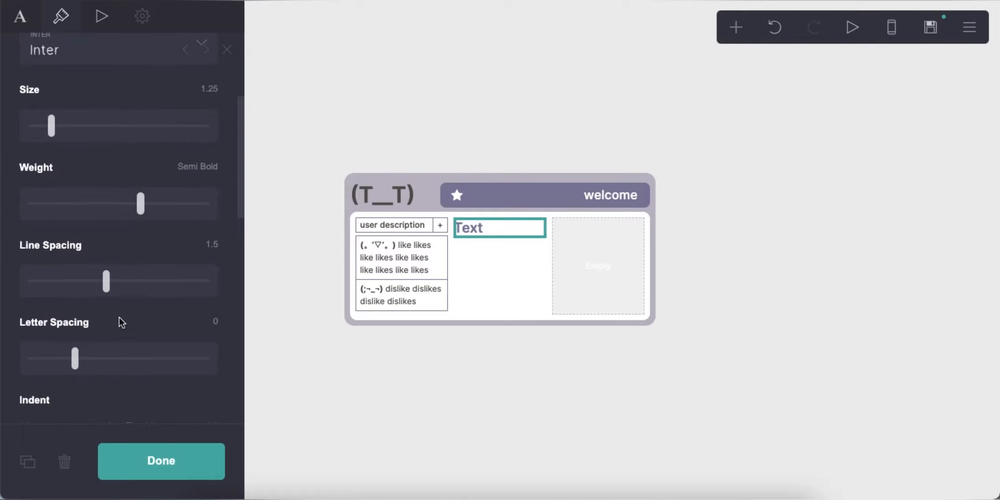
scroll(118, 316, "down", 2)
scroll(119, 317, "up", 12)
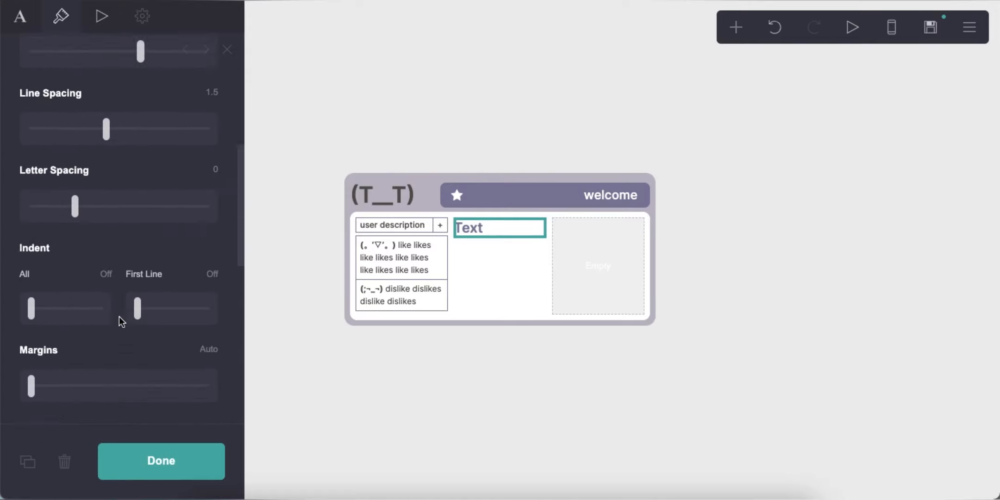
Replace the sample text with ==[...]{transparent}name *!*[......]{transparent}== to make a highlighted name heading padded by transparent dots.
left_click(42, 114)
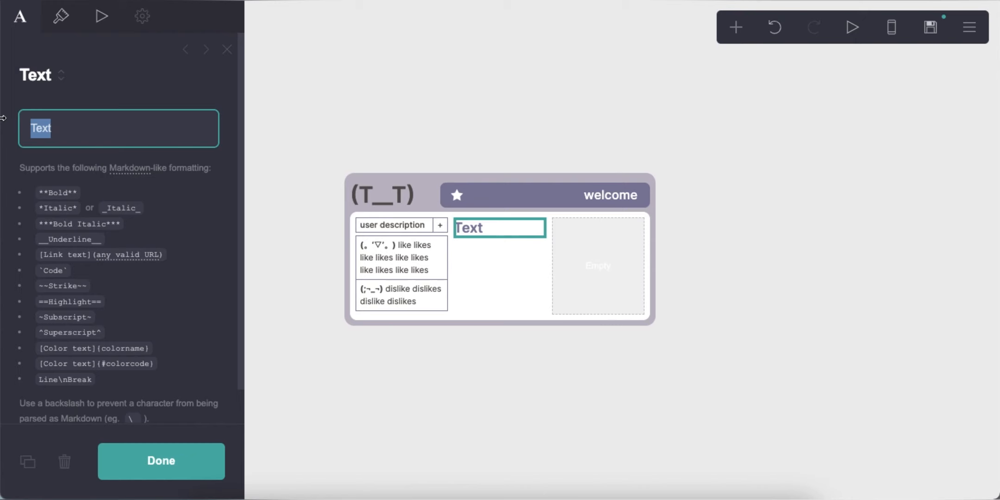
type("==[..")
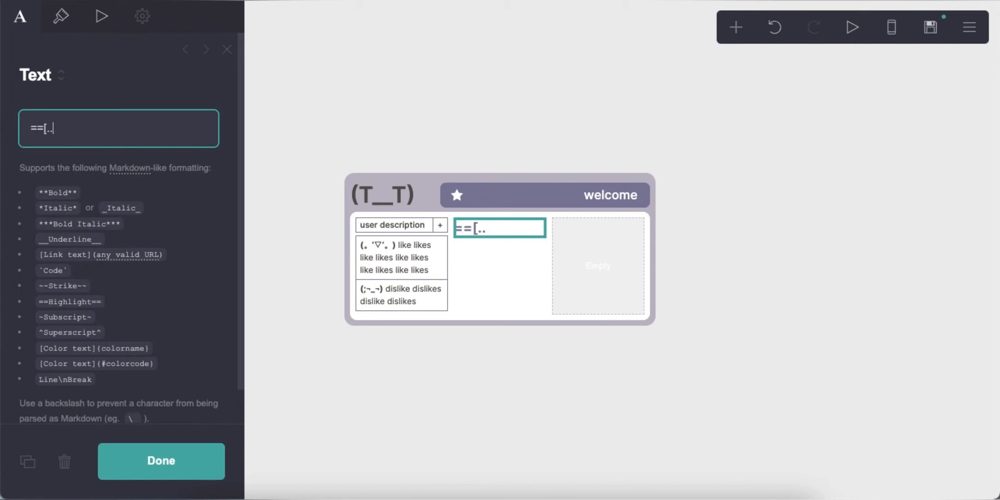
type(".]{transpa")
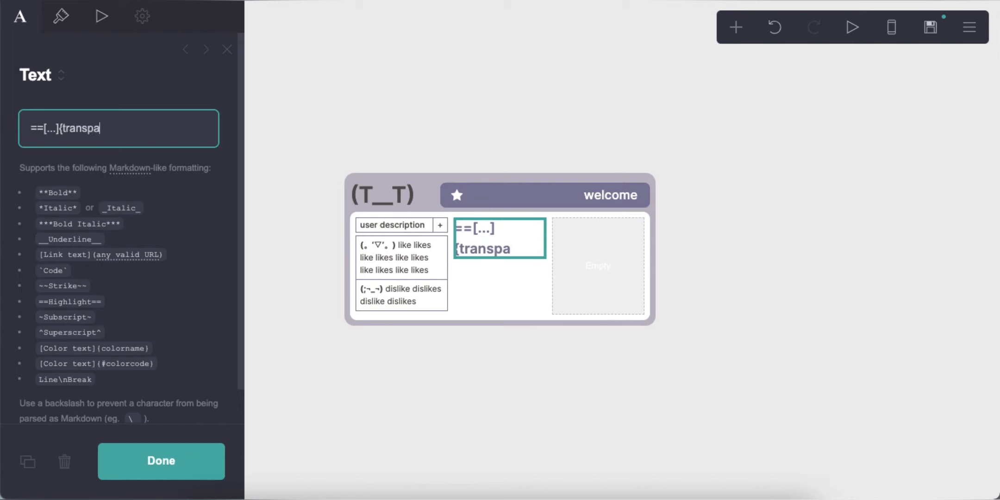
type("rent}")
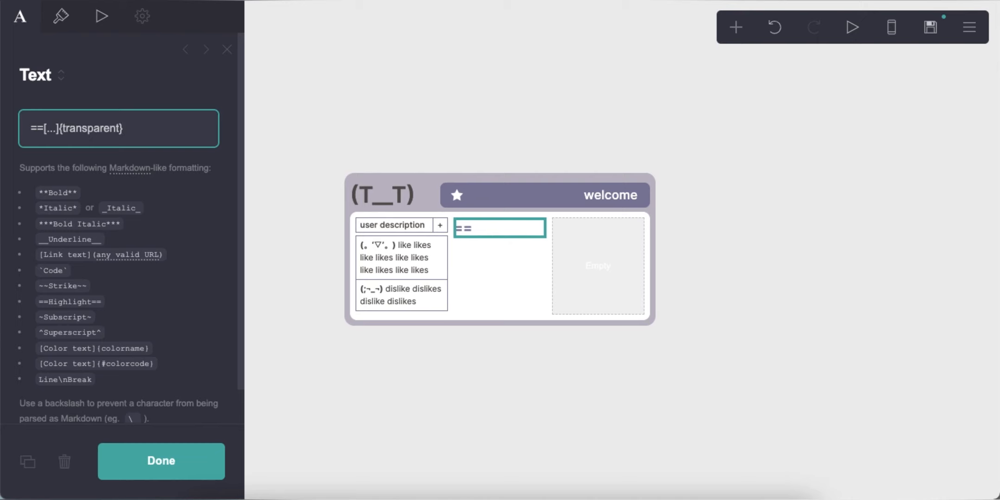
type("name *")
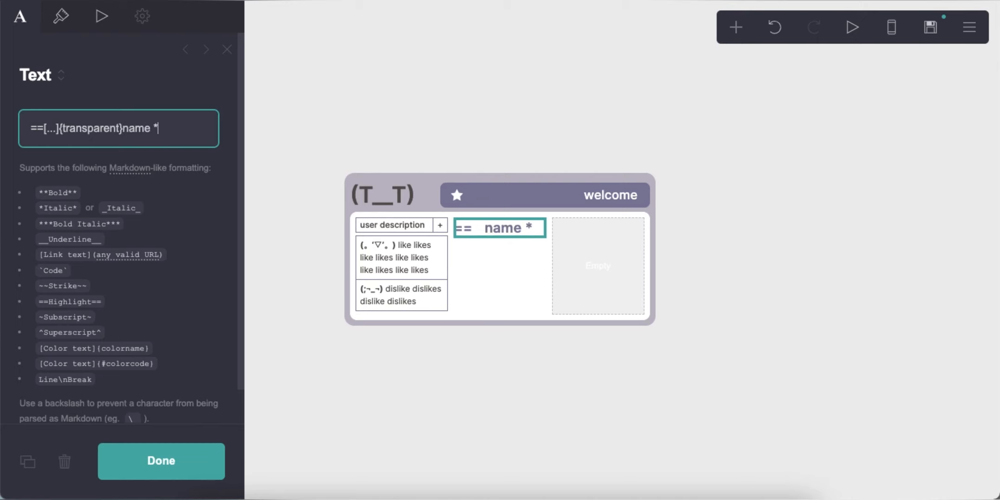
type("!*[......]{transparent")
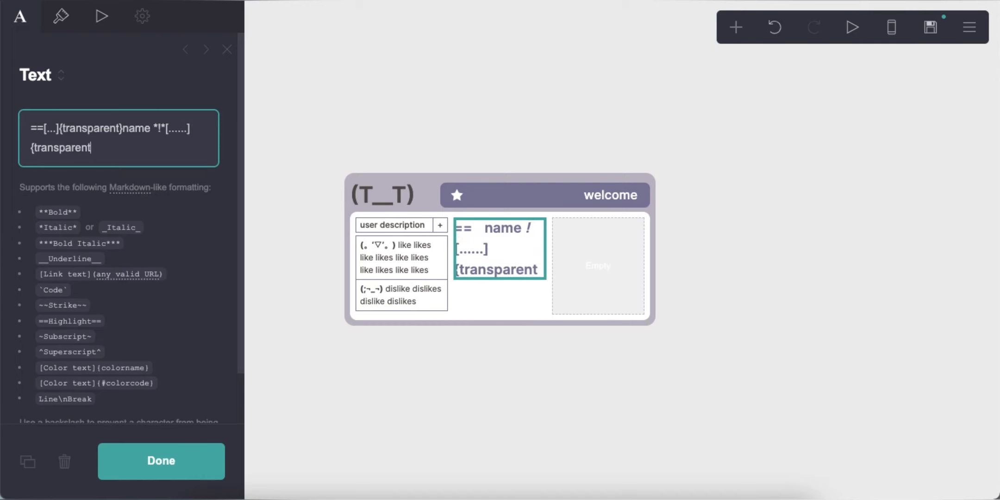
type("}==")
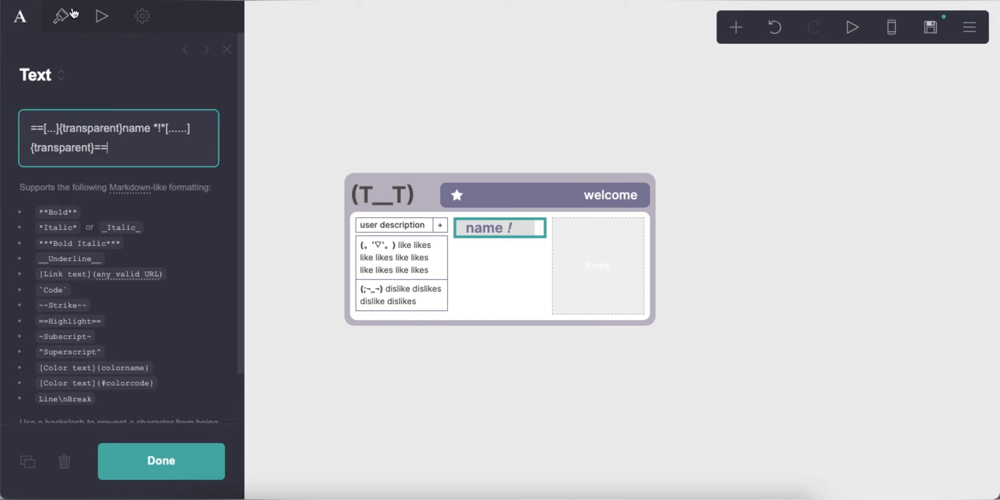
Set the name heading's highlight color to #C9C6DB and check the layout in mobile view.
left_click(74, 14)
left_click(174, 250)
type("#C9C6DB")
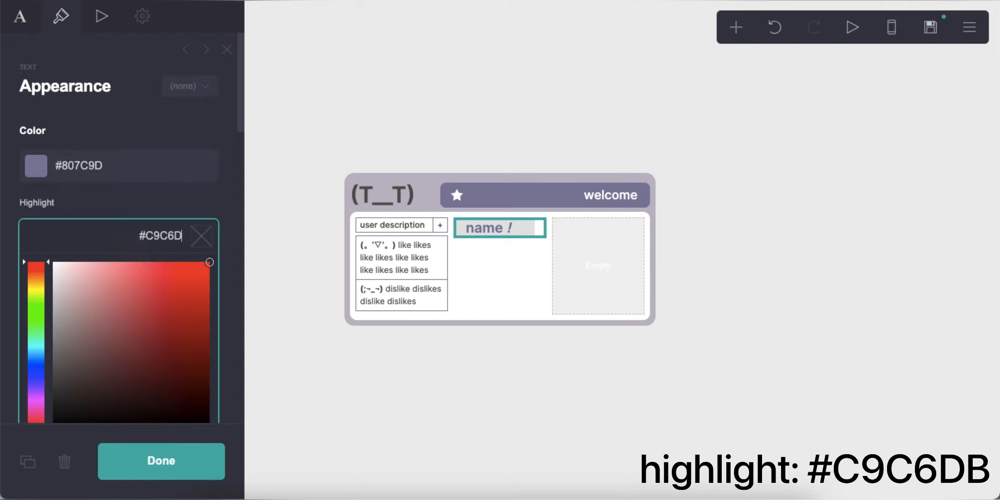
key("Return")
left_click(701, 262)
left_click(891, 32)
left_click(891, 32)
Add a text element below the name heading and set its color to #57524F.
left_click(735, 28)
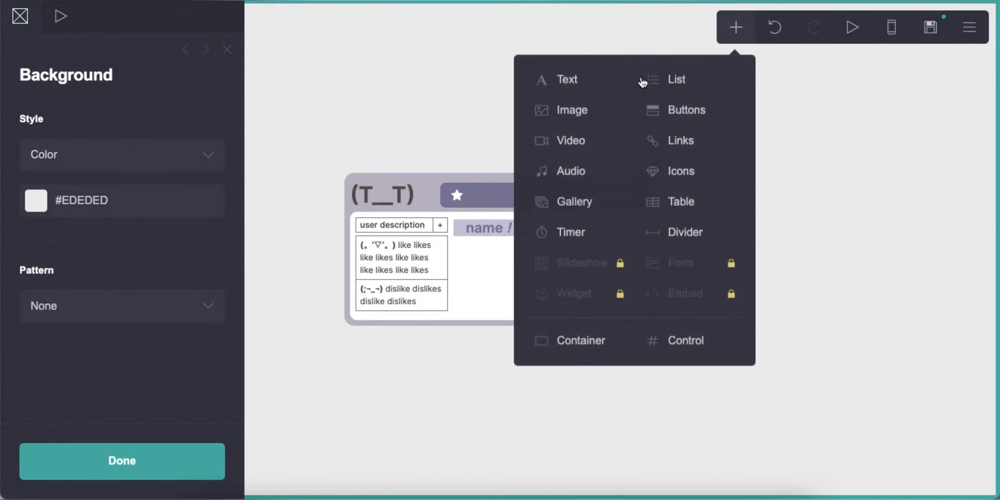
left_click_drag(607, 82, 515, 221)
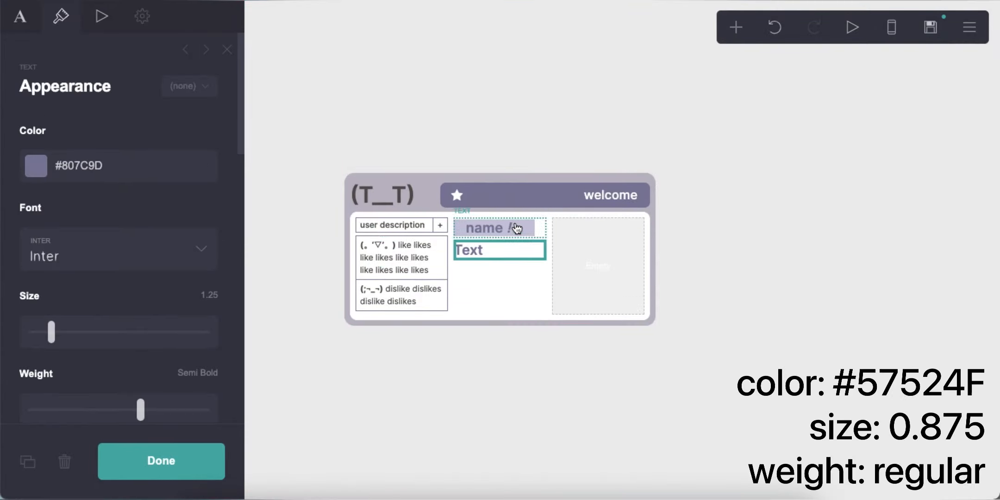
left_click(144, 172)
type("57524F")
key("Return")
Set the size of the text below the name heading to 0.875 and its weight to Regular.
scroll(147, 234, "down", 1)
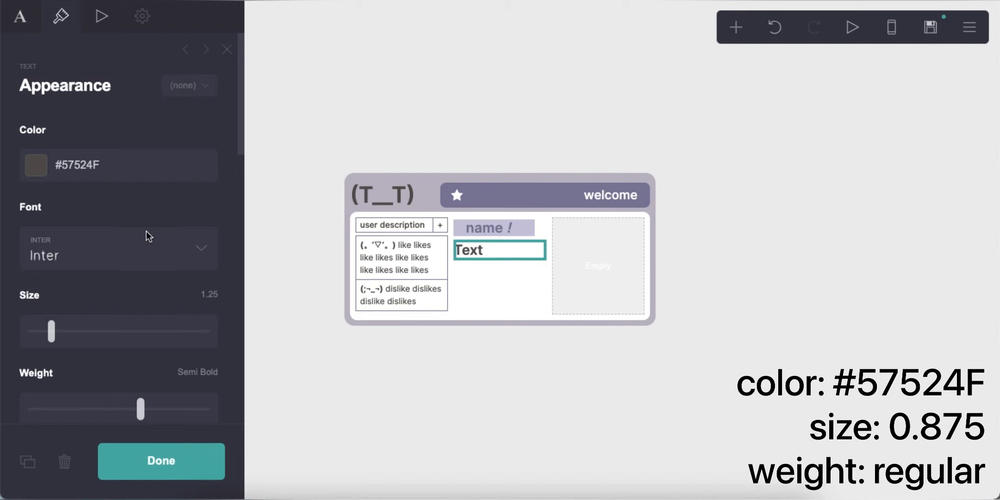
left_click(195, 297)
type("0.875")
key("Return")
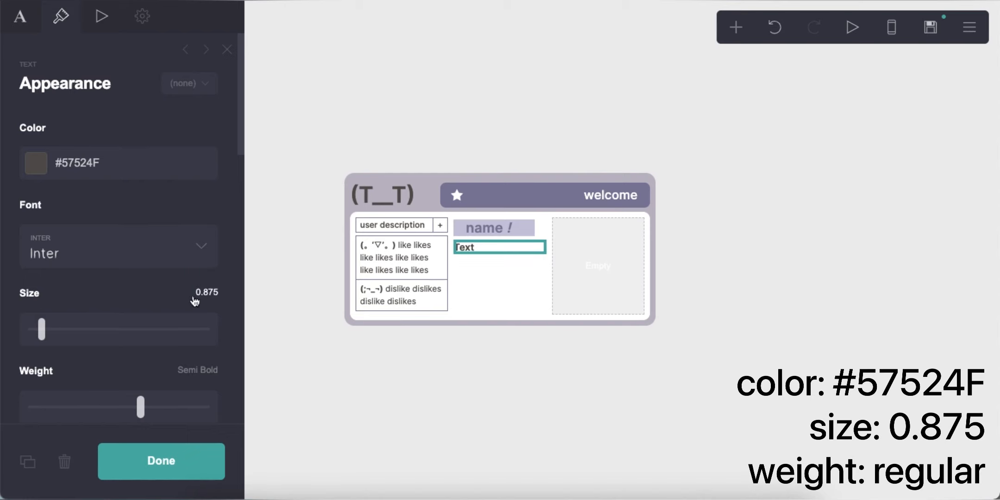
scroll(194, 302, "down", 3)
left_click_drag(143, 304, 97, 303)
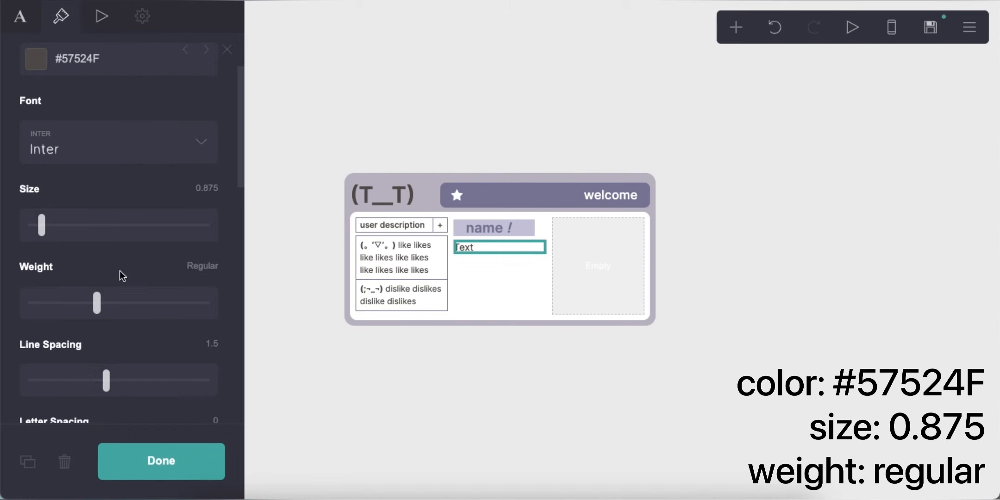
Replace the sample text below the name heading with the lines "pronouns age" and "race other info etc".
scroll(210, 270, "up", 3)
left_click(19, 16)
key("ctrl+a")
type("pronouns age")
key("Return")
type("rac")
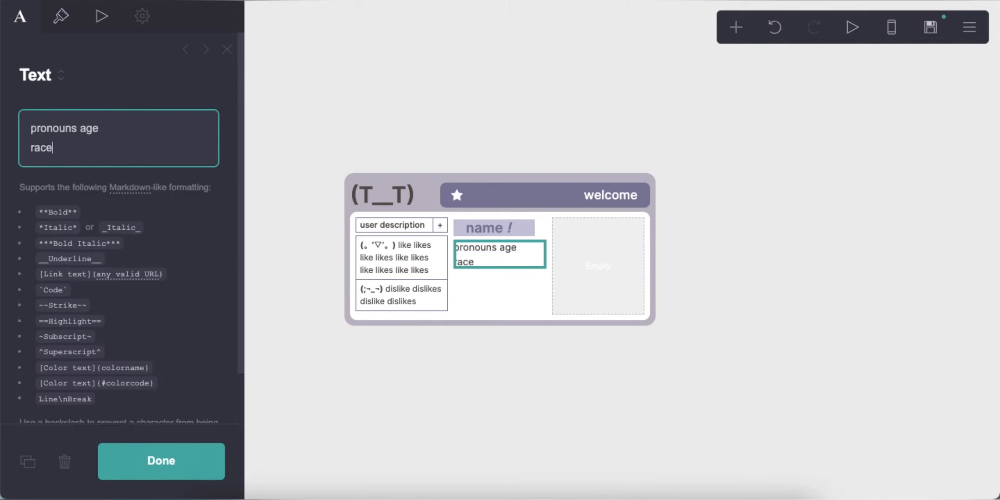
type("e other info etc")
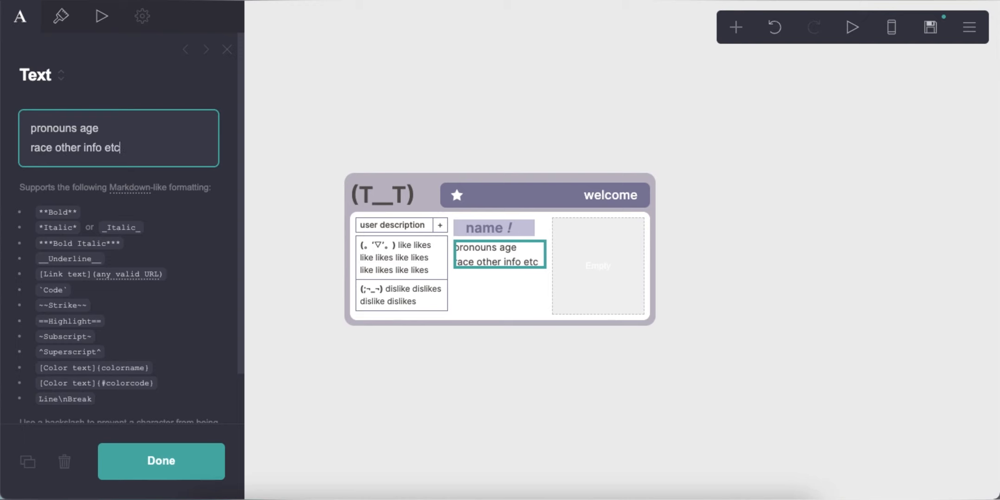
Add three more lines reading "info info info info" to this text and check the layout in mobile view.
key("Return")
type("info info info info")
key("Return")
type("info info")
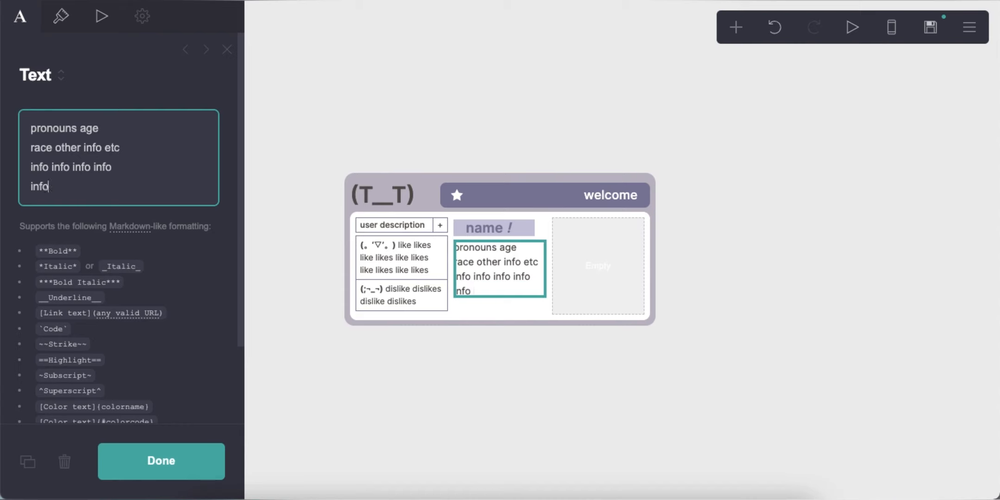
type(" info info")
key("Return")
type("info")
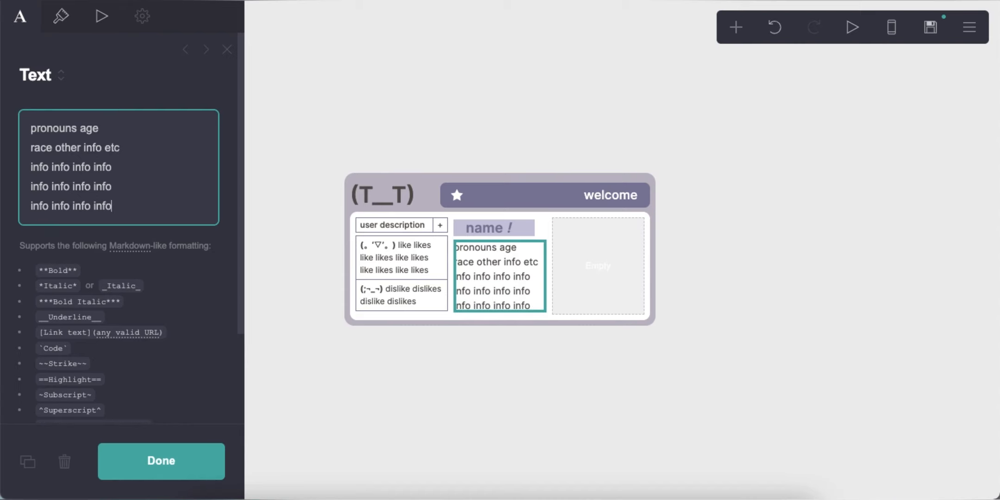
left_click(761, 219)
left_click(891, 27)
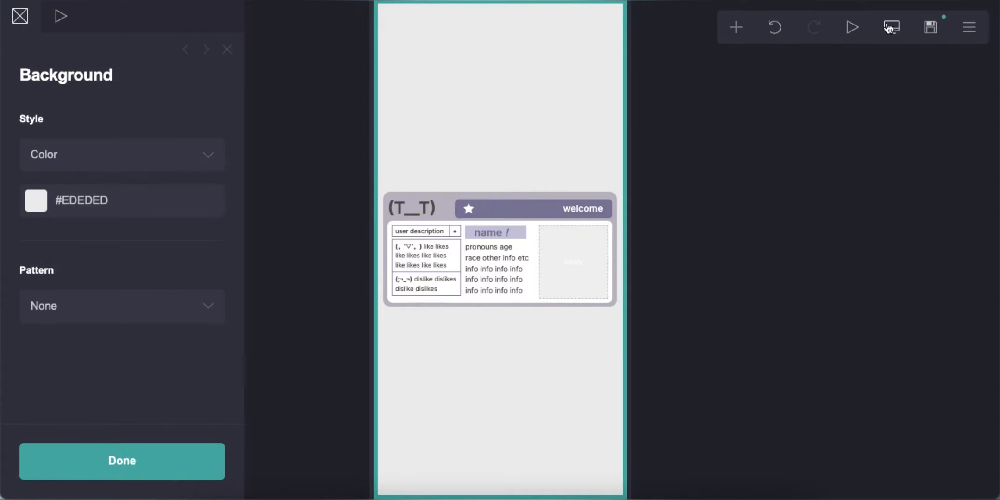
left_click(891, 27)
Add an image element and place it in the empty third column of the white container.
left_click(736, 26)
left_click(556, 106)
left_click_drag(496, 270, 609, 191)
Upload the portrait JPEG from the Downloads folder and crop it to a square around the face.
left_click(143, 178)
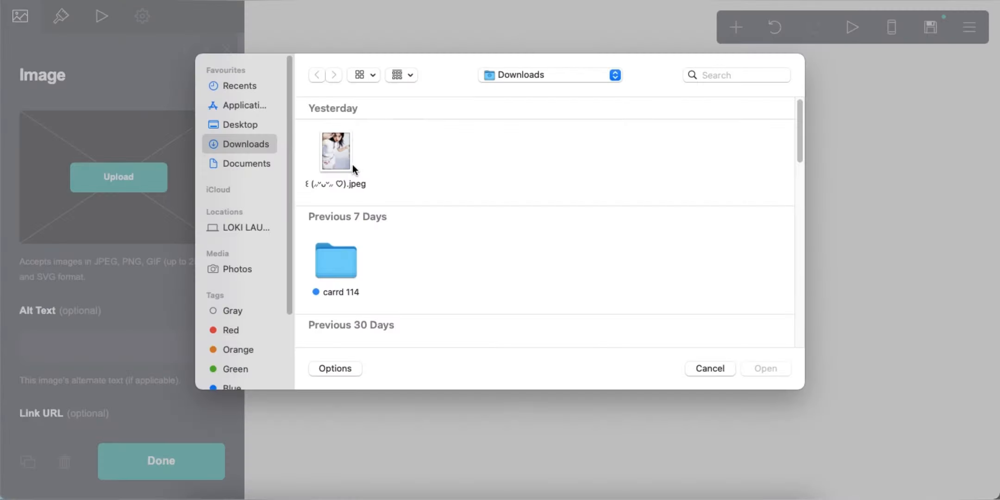
double_click(316, 156)
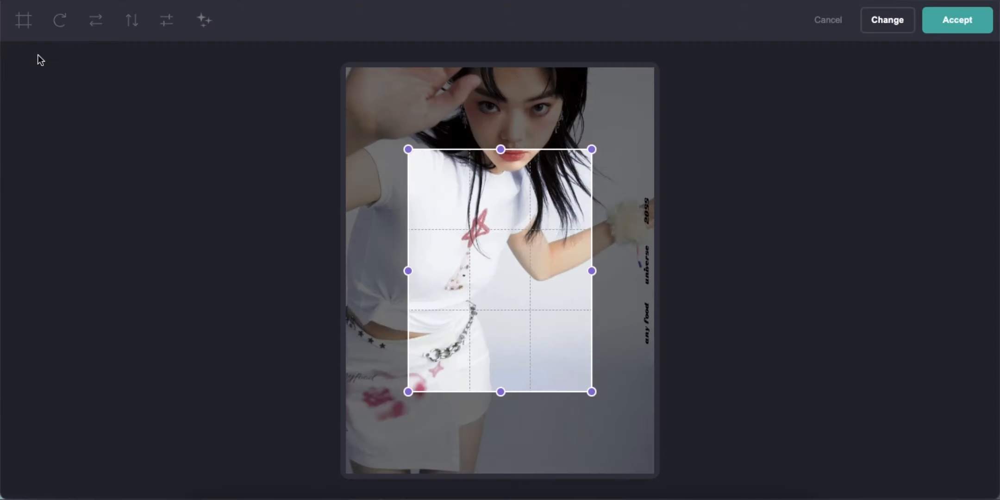
left_click_drag(494, 228, 492, 118)
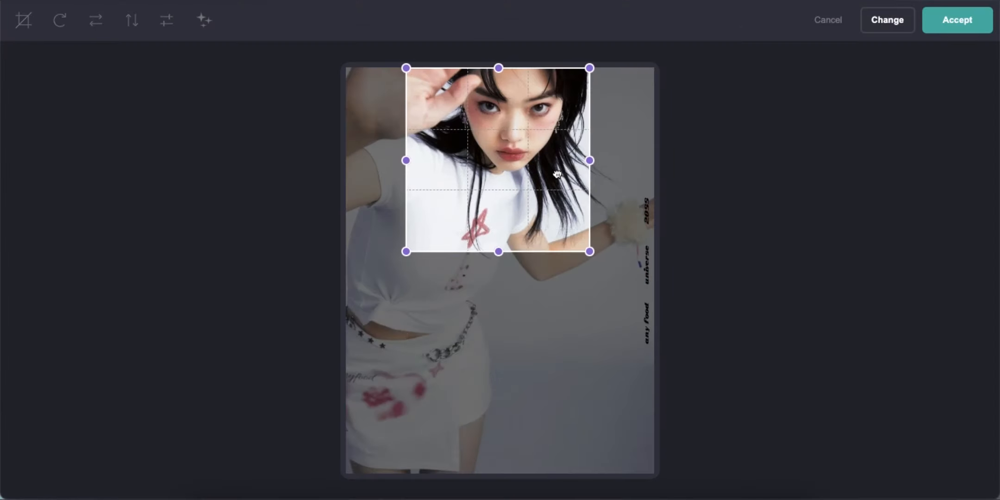
left_click(946, 23)
Set the image's corner rounding to 0.375 and check the layout in mobile view.
left_click(65, 21)
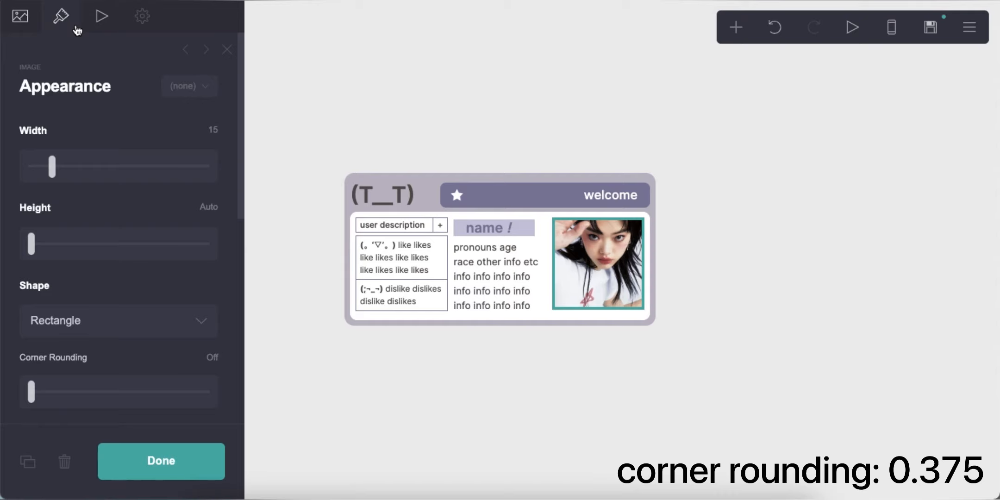
scroll(115, 260, "down", 2)
left_click(211, 282)
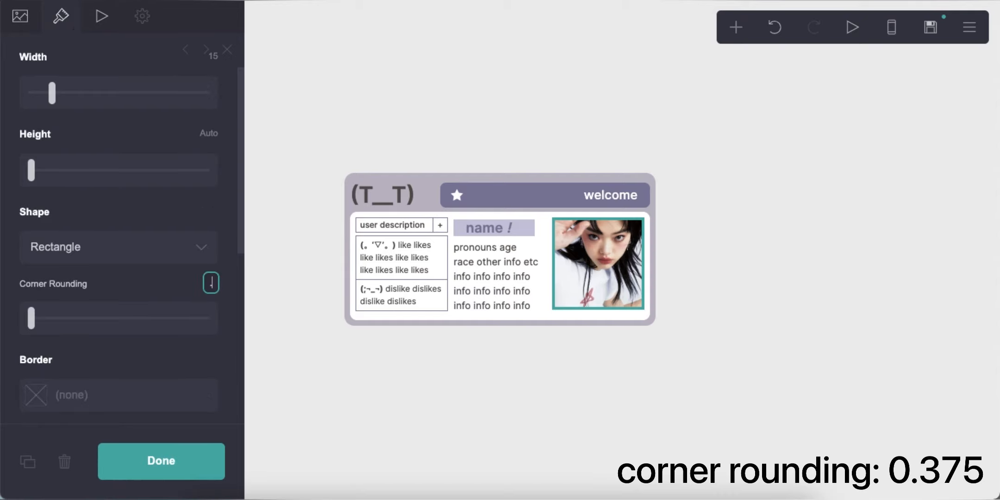
type(".4")
key("Return")
left_click(702, 432)
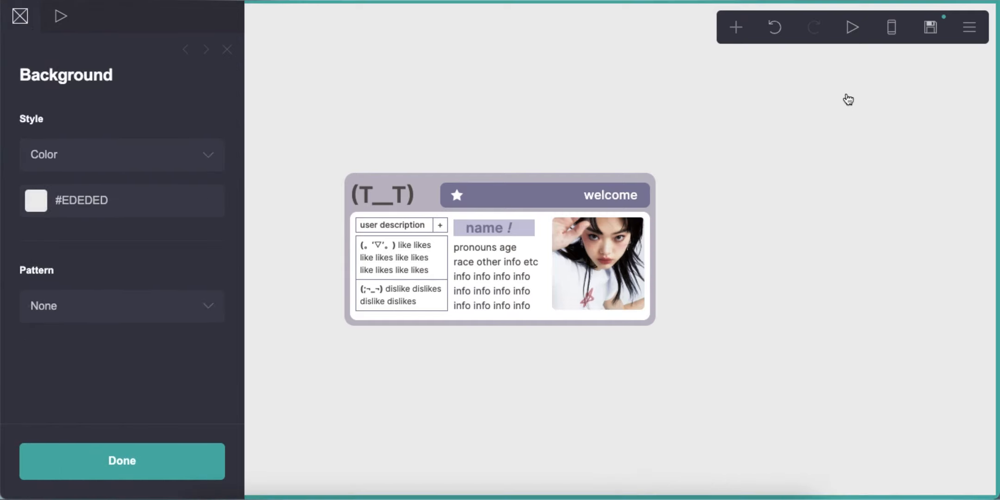
left_click(884, 33)
left_click(885, 32)
Add a buttons element below the white container and set its style to Label Only.
left_click(731, 37)
left_click(700, 115)
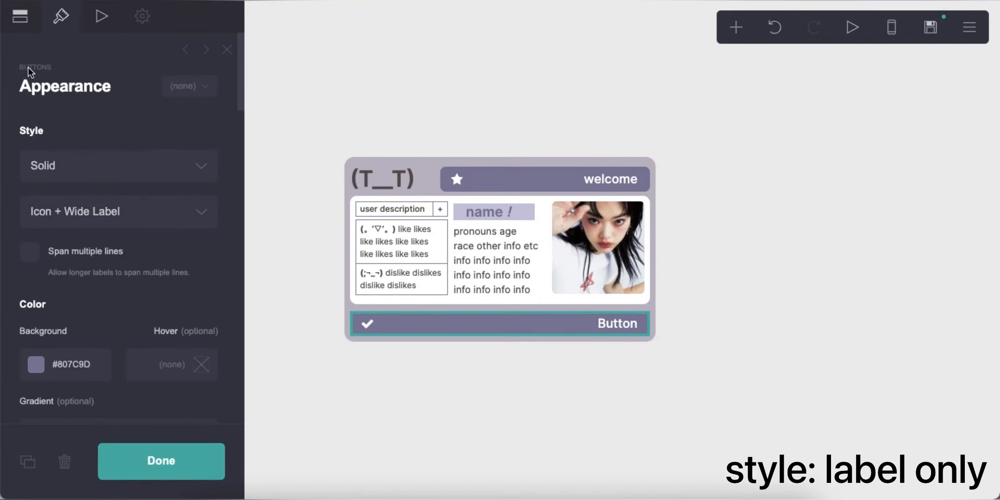
left_click(86, 220)
left_click(99, 158)
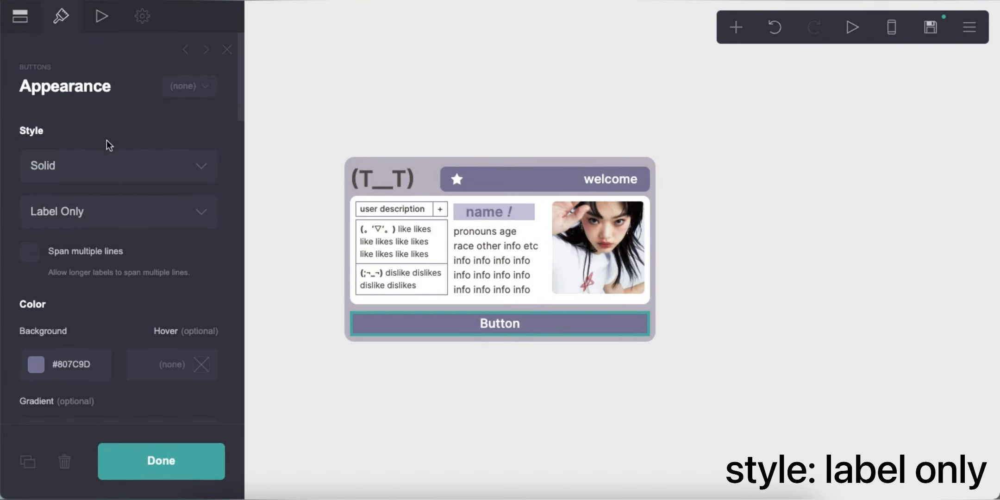
Add three more buttons to the buttons element for a total of four.
left_click(15, 32)
left_click(93, 175)
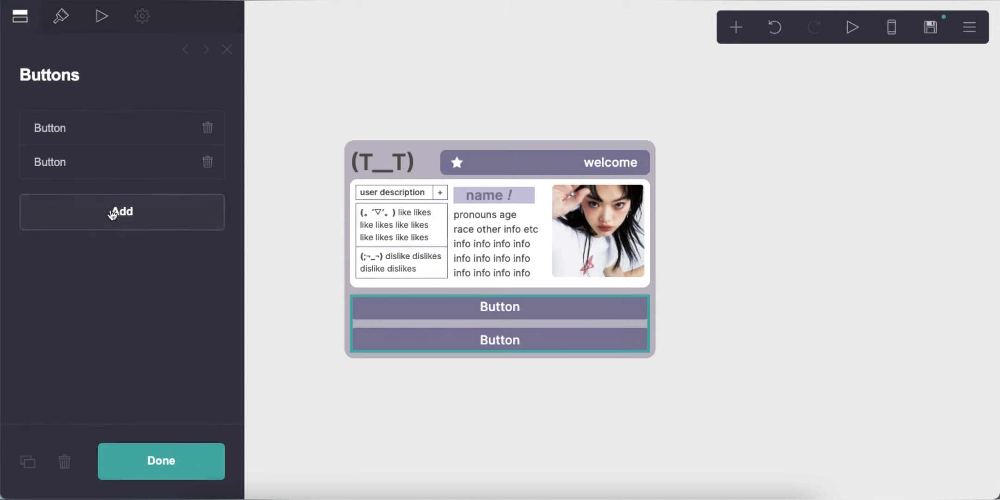
left_click(113, 211)
left_click(114, 236)
Label the first button "twitter" and set its URL to twitter.com.
left_click(102, 217)
double_click(104, 214)
type("twitte")
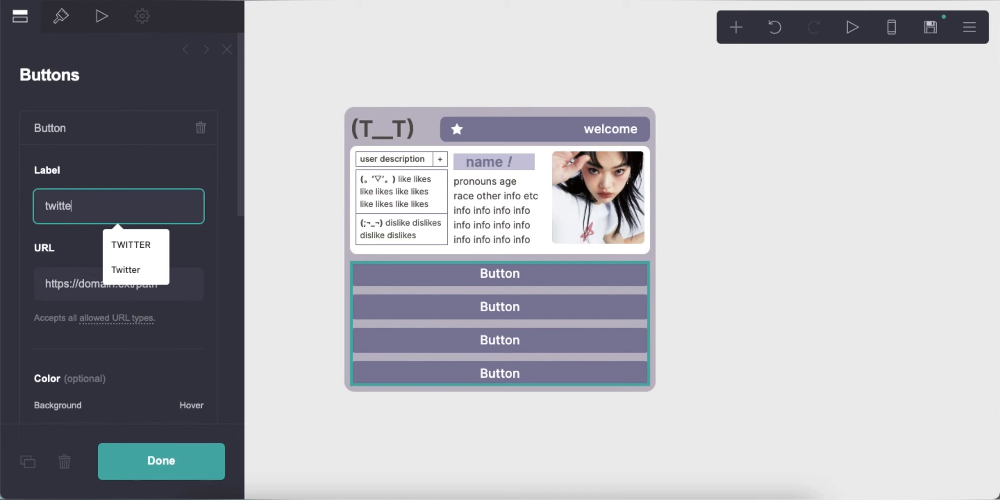
type("r")
key("Return")
left_click_drag(80, 285, 170, 280)
type("twitter.com")
left_click(116, 134)
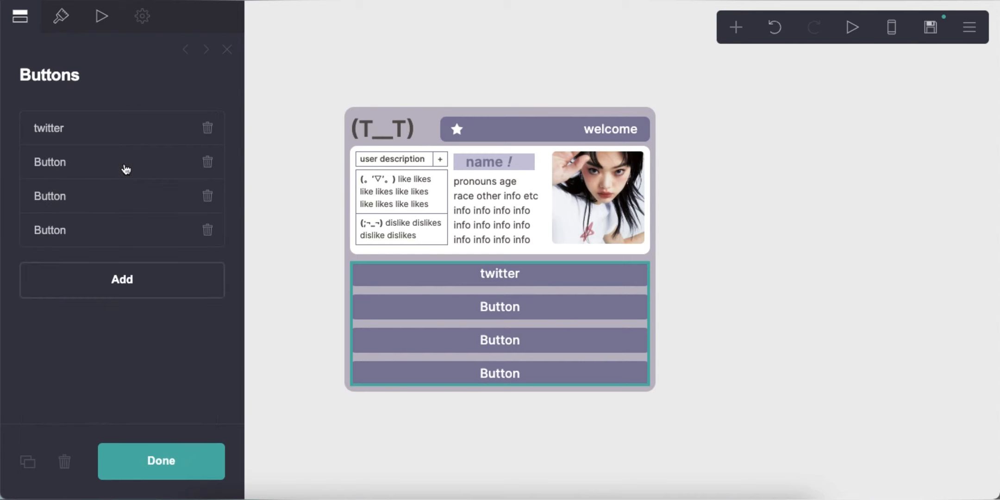
Label the second button "spotify" and fill in its Spotify URL.
left_click(124, 168)
left_click(134, 245)
double_click(134, 245)
type("spot")
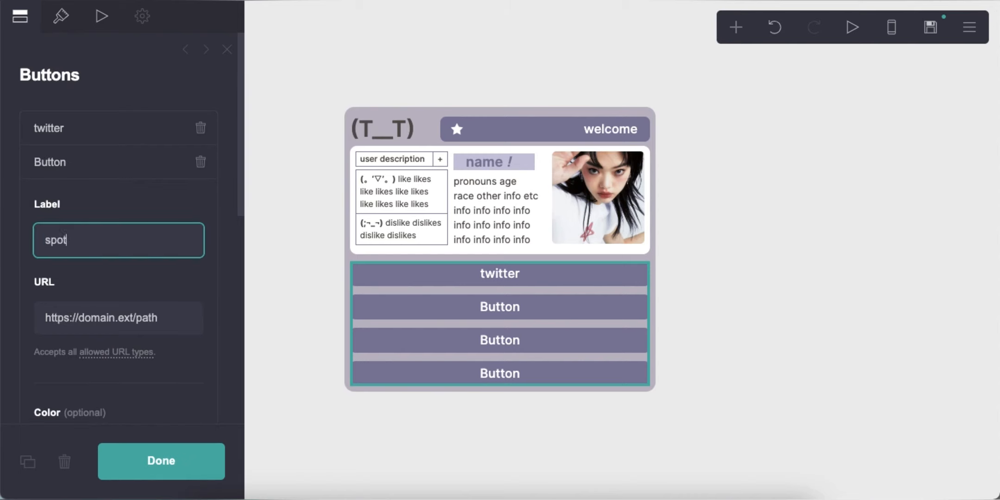
type("ify")
left_click(114, 280)
left_click_drag(84, 318, 166, 317)
type("s")
left_click(178, 278)
left_click(132, 167)
Label the third button "pinterest" and fill in its Pinterest URL.
left_click(132, 196)
double_click(137, 274)
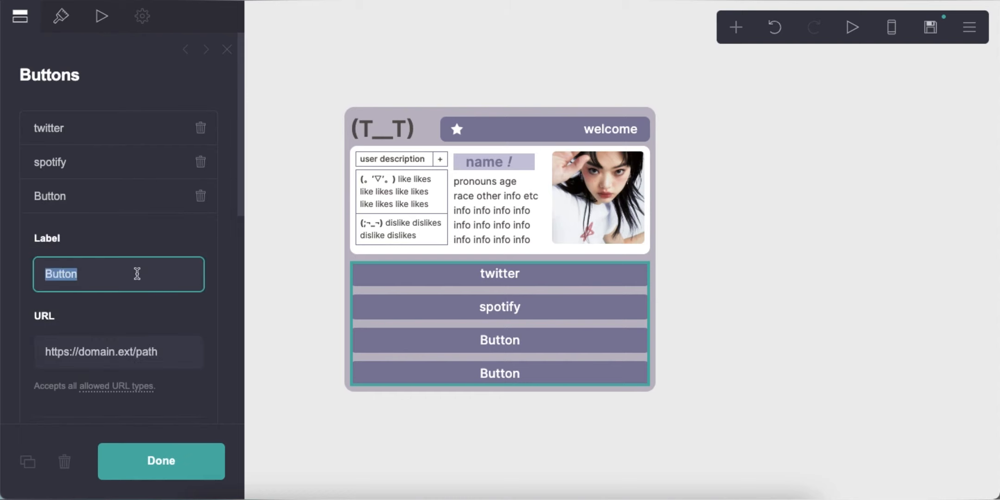
type("pinterest")
key("Return")
left_click(85, 357)
left_click_drag(84, 357, 162, 350)
type("pin")
key("Return")
left_click(107, 200)
left_click(121, 240)
double_click(136, 322)
type("whi")
key("Return")
left_click_drag(79, 387, 170, 392)
type("weheartit")
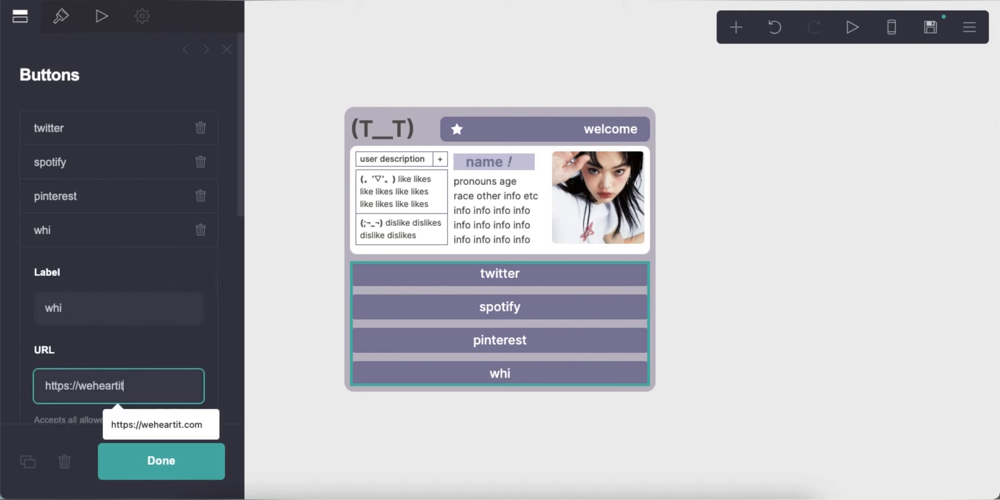
type(".com")
key("Return")
left_click(106, 241)
Set the width of the four link buttons to 6.
left_click(69, 13)
scroll(155, 230, "down", 5)
left_click(209, 248)
type("6")
key("Return")
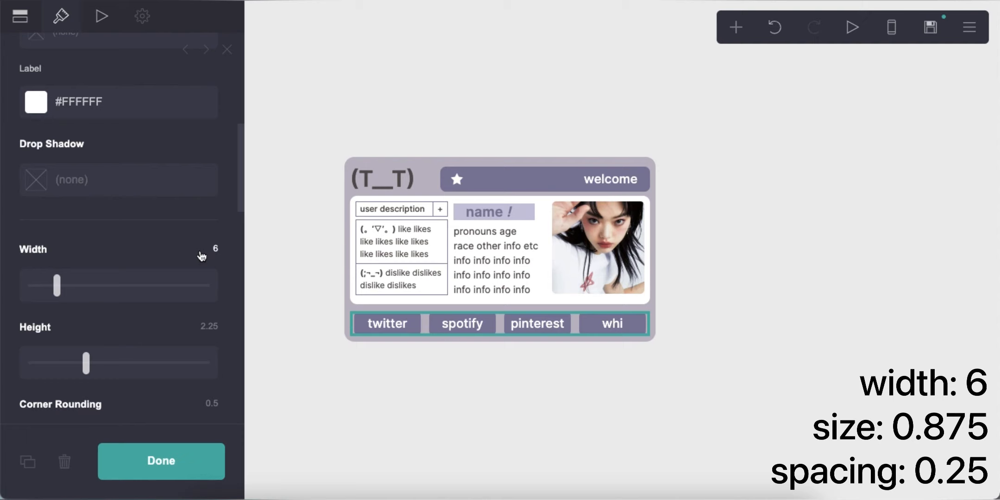
Set the link buttons' font size to 0.875 and the spacing between them to 0.25.
scroll(206, 363, "down", 4)
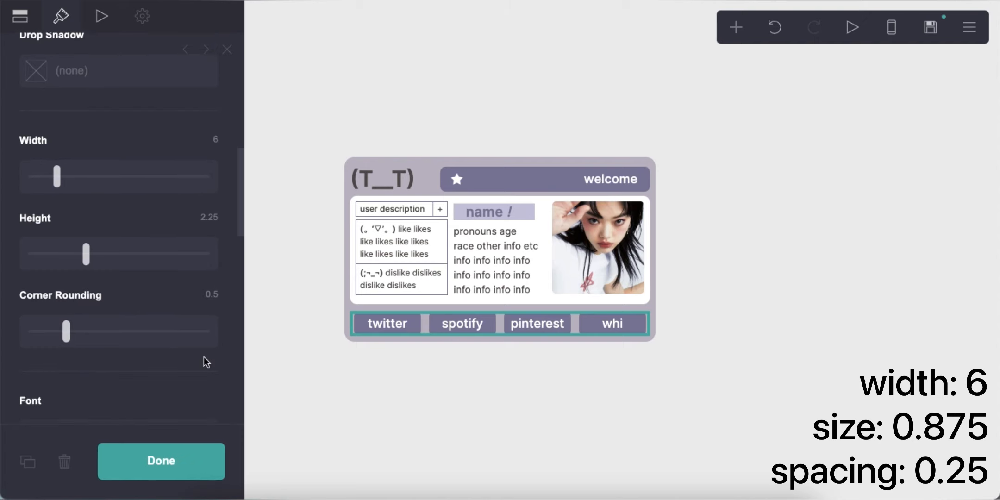
scroll(204, 357, "down", 2)
left_click(206, 316)
type("0.875")
key("Return")
scroll(149, 332, "down", 9)
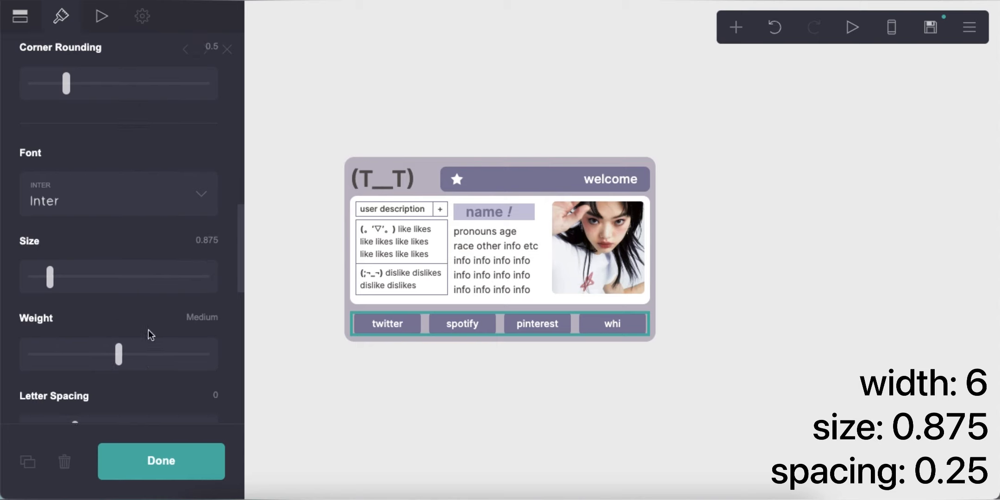
left_click(193, 324)
type("0.25")
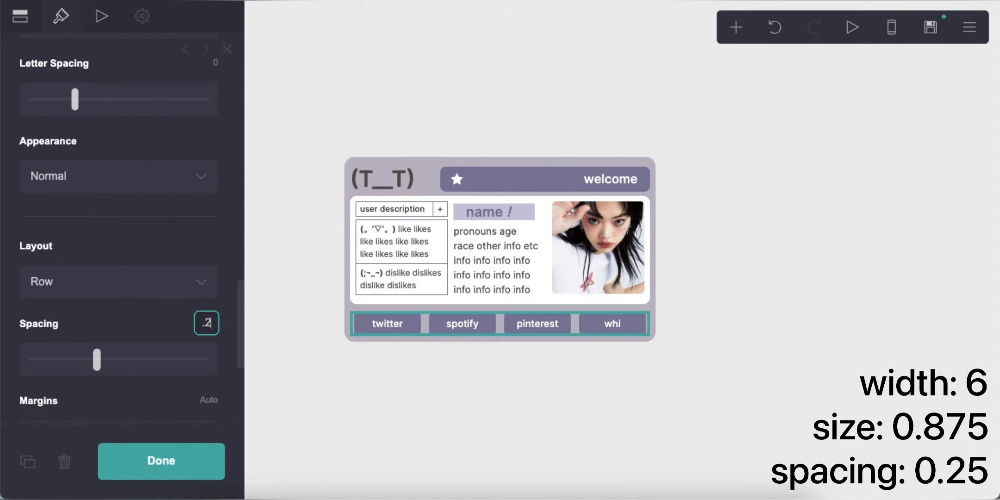
key("Return")
Switch the buttons' mobile settings to Manual with the Default layout, previewing in mobile view and returning to desktop view.
scroll(154, 329, "down", 5)
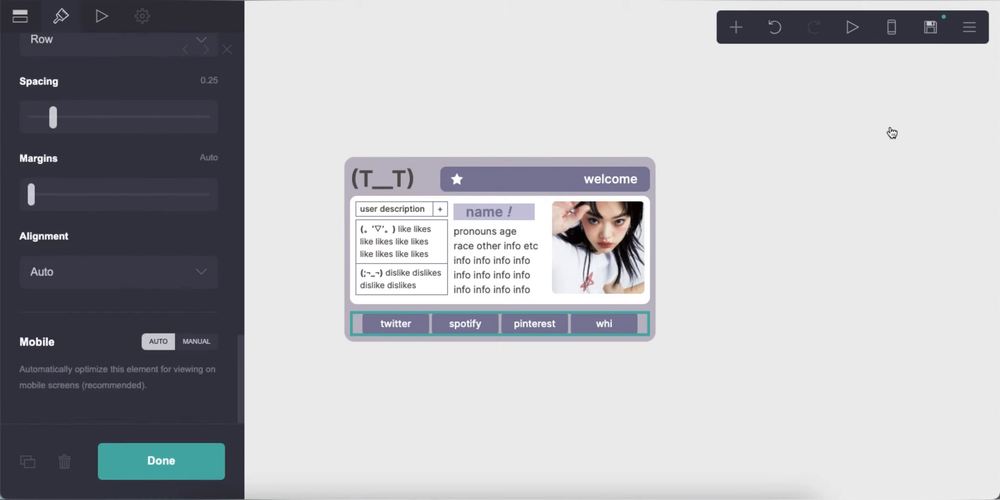
left_click(891, 27)
left_click(204, 347)
scroll(139, 324, "down", 5)
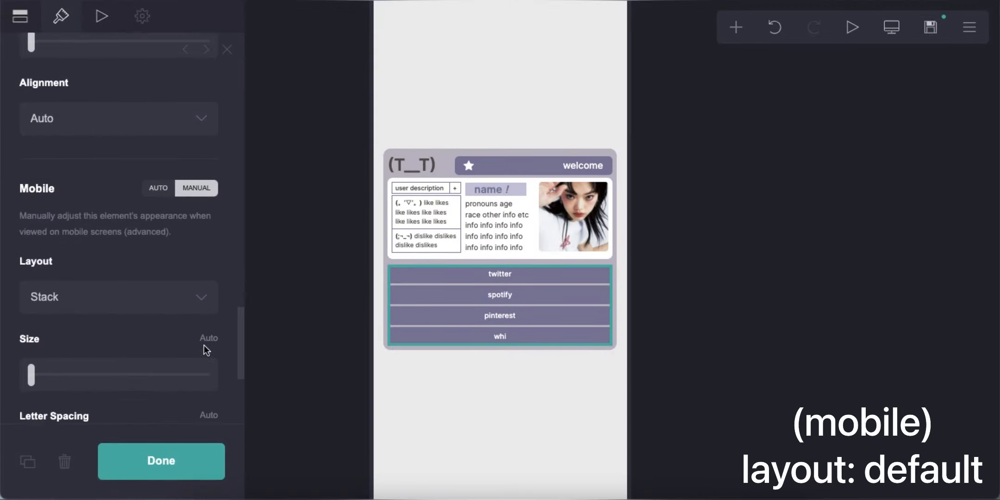
left_click(100, 245)
left_click(107, 219)
left_click(520, 393)
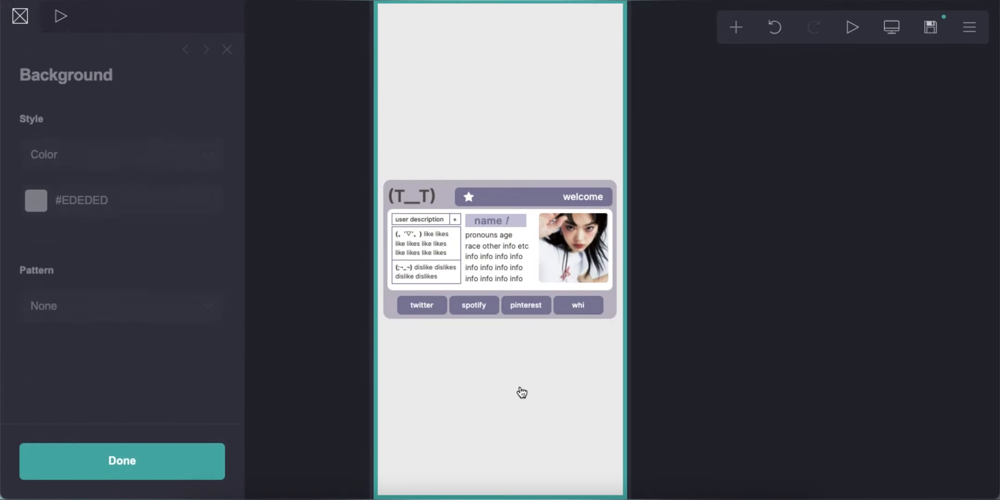
left_click(891, 27)
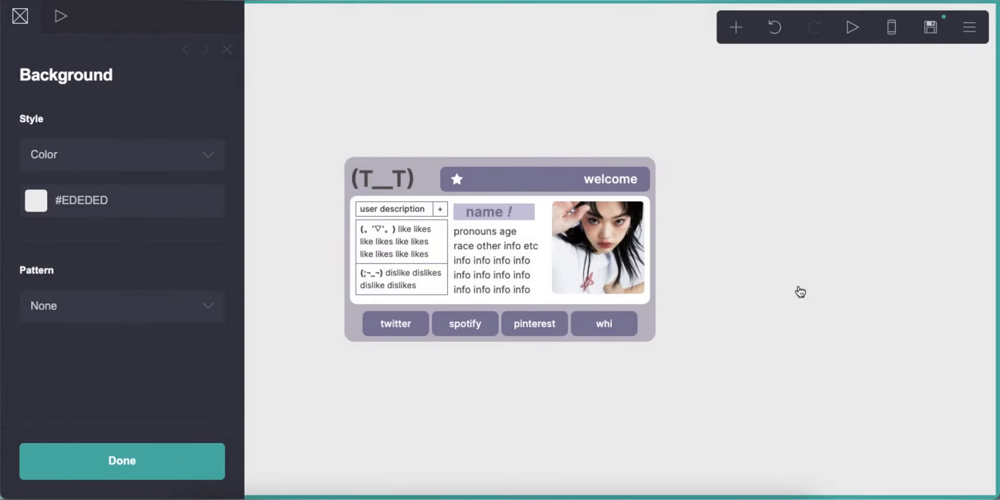
Add a container below the link buttons and change its type to Columns with two 50% columns.
left_click(736, 28)
left_click(542, 342)
left_click(20, 16)
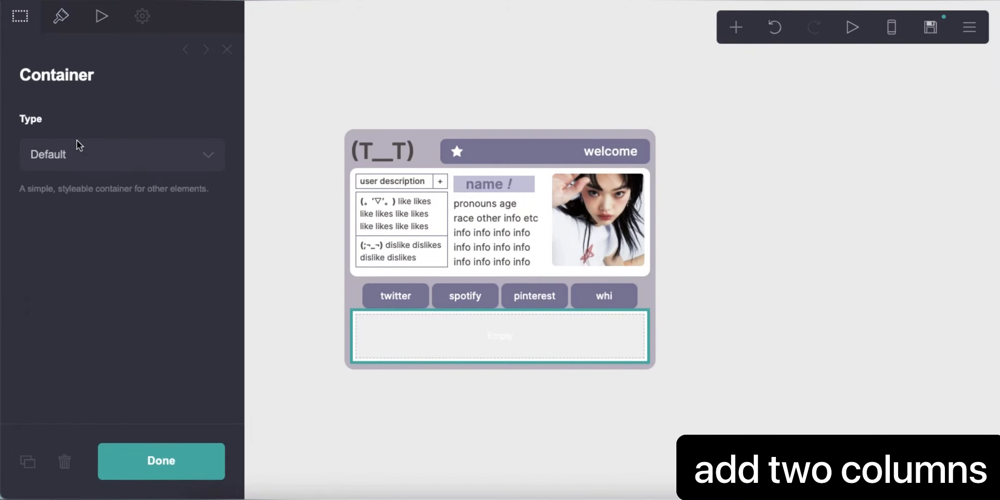
left_click(94, 155)
left_click(88, 172)
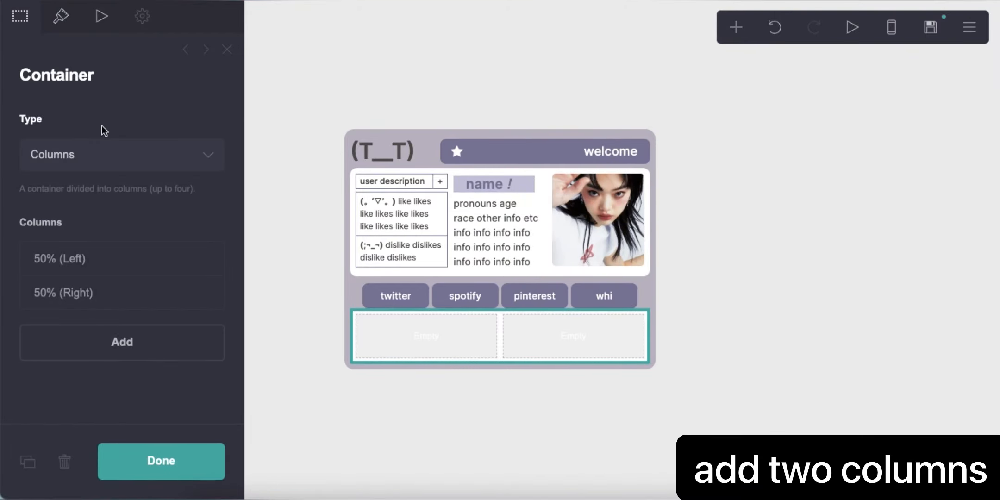
Set the new container's gutters to 0.625 and its top margin to 0.625.
left_click(59, 17)
left_click(207, 309)
type("0.625")
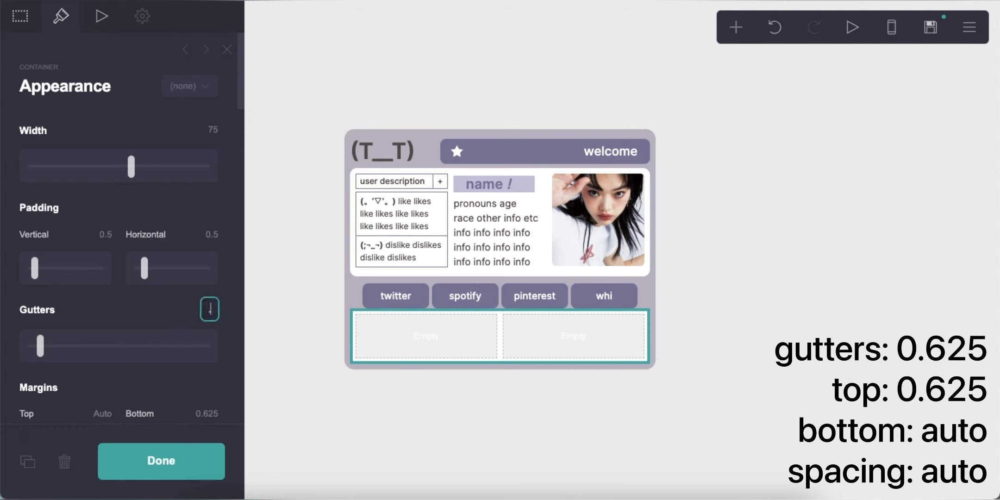
key("Return")
scroll(139, 318, "down", 5)
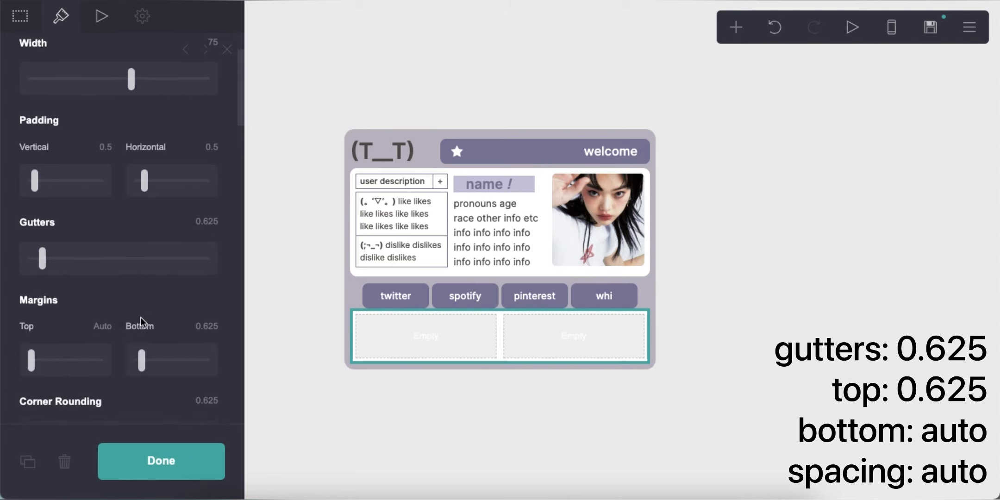
left_click(98, 305)
type("0.625")
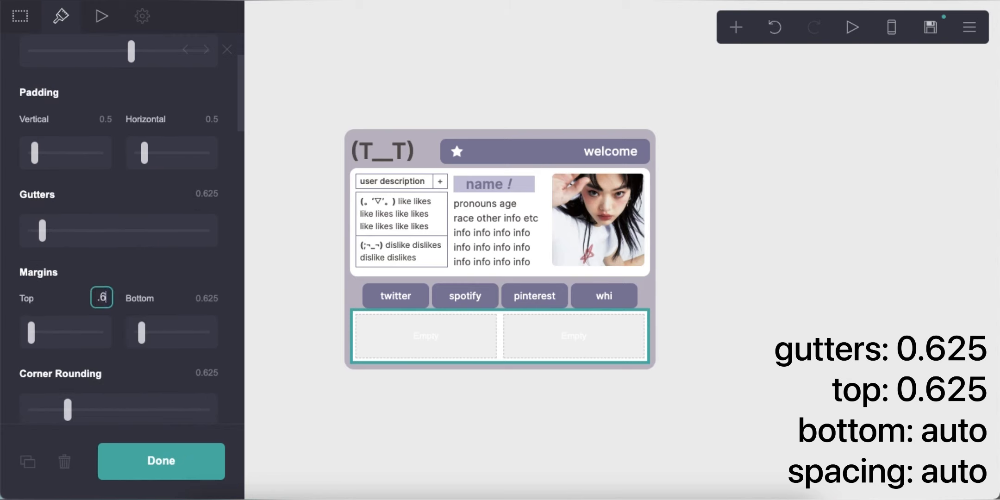
key("Return")
Set the new container's bottom margin and its contents spacing to Auto.
left_click(137, 338)
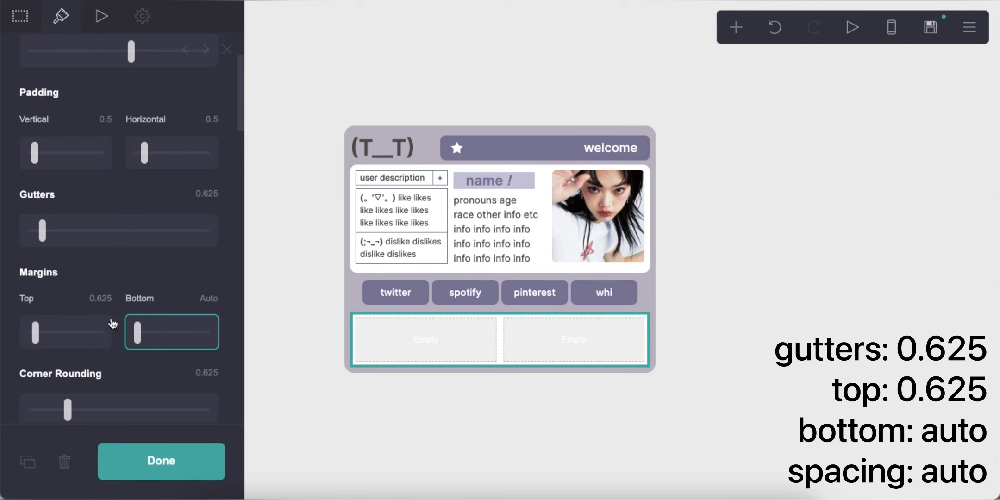
scroll(139, 301, "down", 10)
left_click(31, 343)
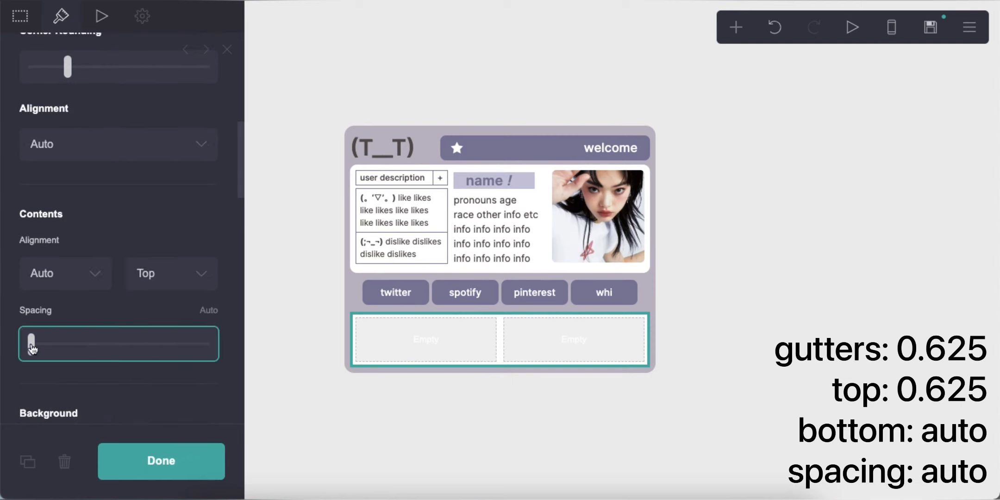
Give the two-column container a border in color #BFB9C5 with a width of 2.
scroll(111, 314, "down", 10)
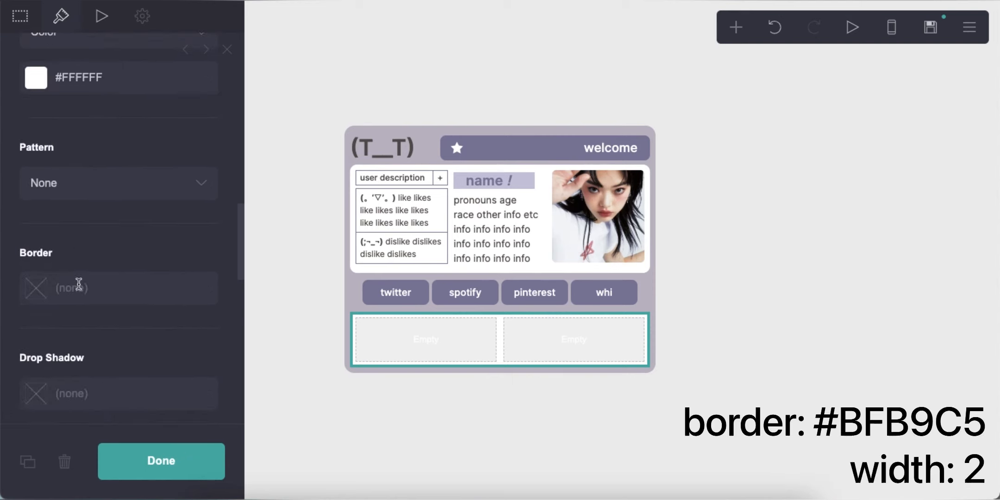
left_click(88, 287)
type("#BFB")
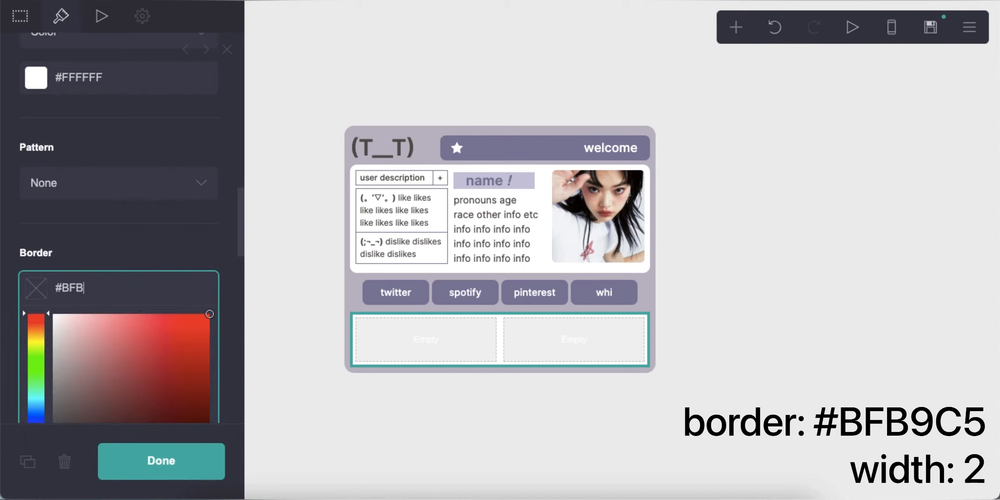
type("9C5")
key("Return")
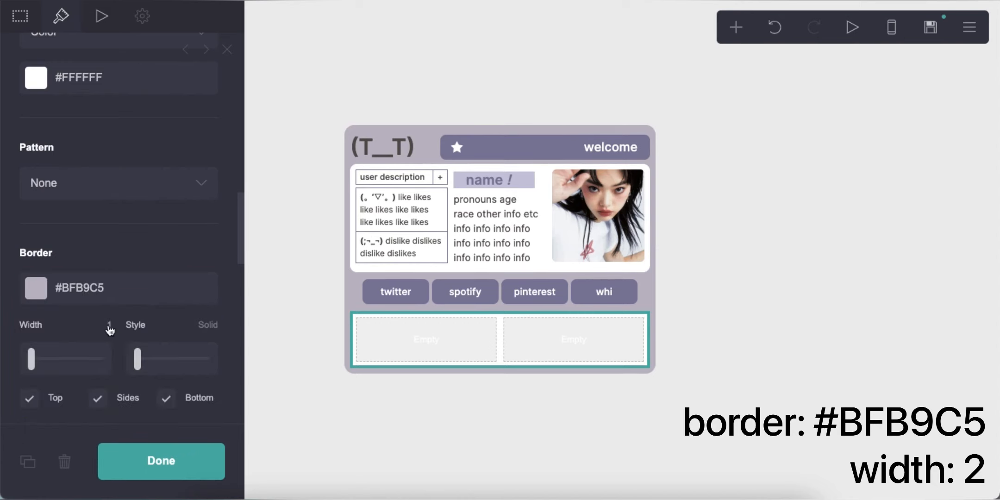
scroll(112, 326, "down", 5)
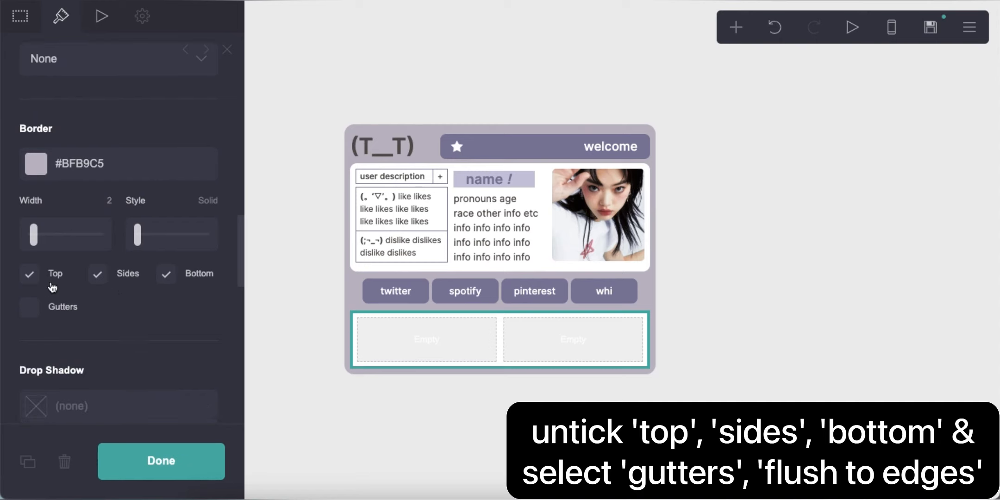
Limit the container's border to the gutters, flush to edges, by disabling the top, sides and bottom borders.
left_click(54, 273)
left_click(125, 273)
left_click(190, 277)
left_click(61, 308)
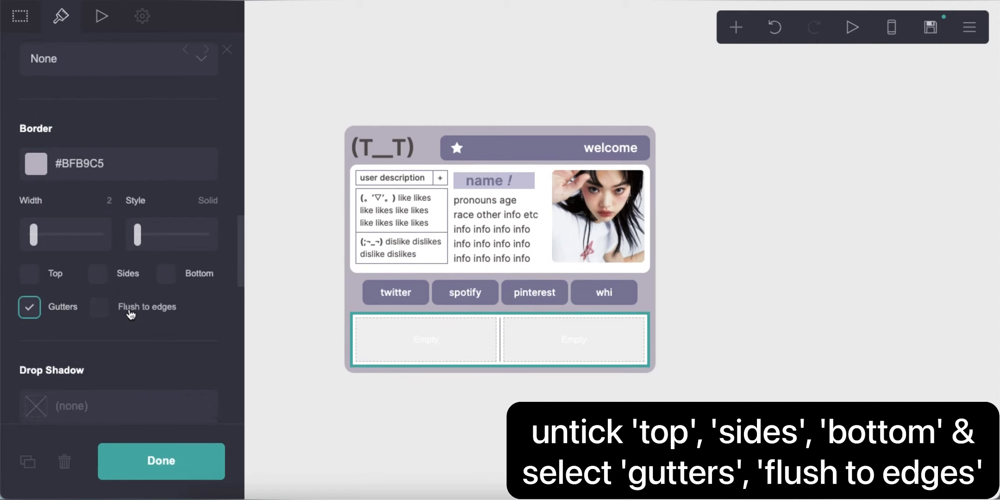
left_click(134, 307)
left_click(508, 440)
left_click(533, 353)
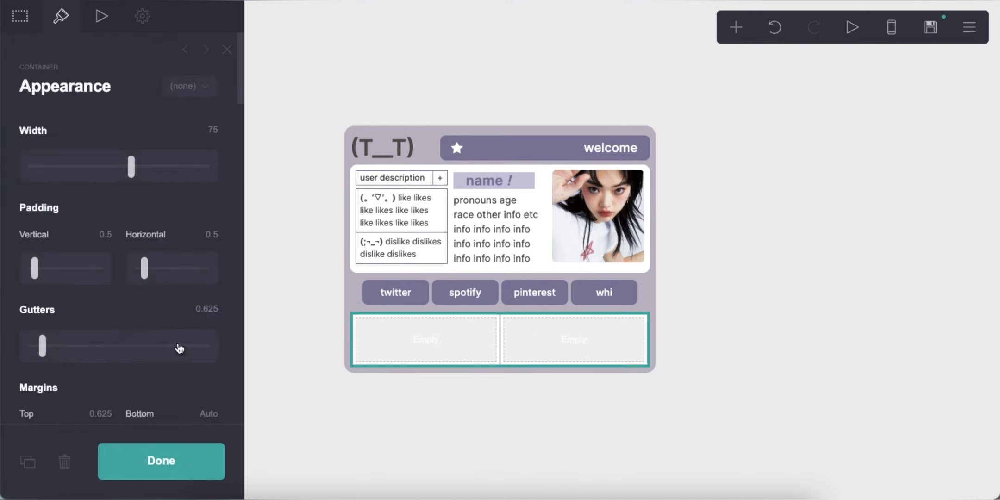
For the mobile version of the two-column container, set the top margin to 0.625 and the bottom margin to Auto.
scroll(112, 216, "down", 10)
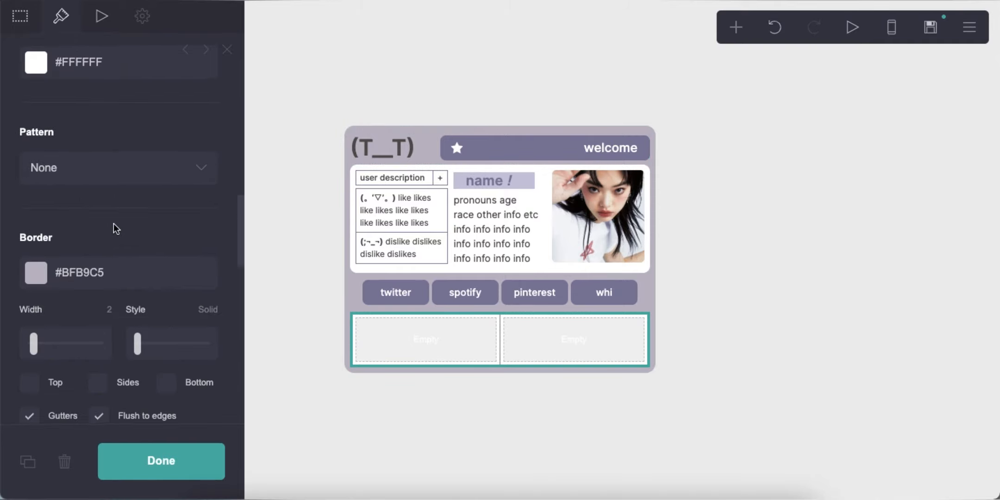
left_click(891, 28)
scroll(211, 286, "down", 8)
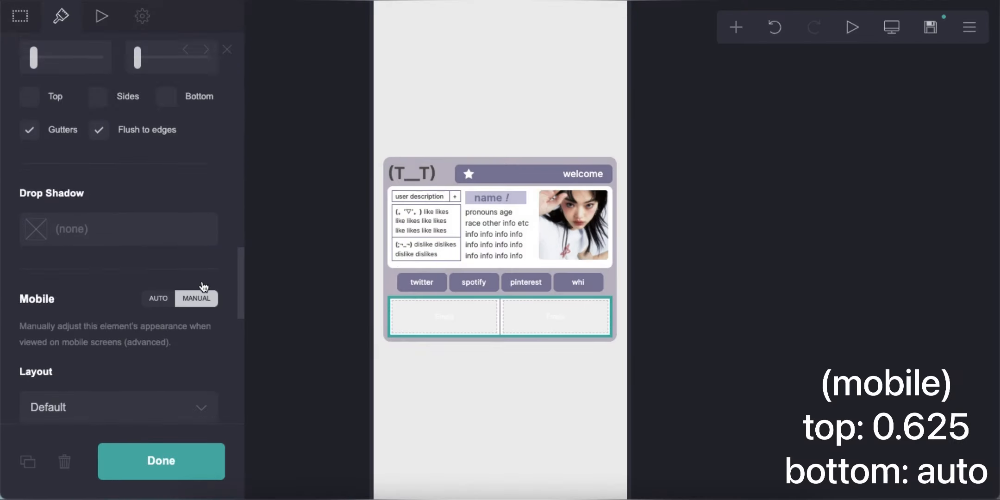
scroll(216, 285, "down", 5)
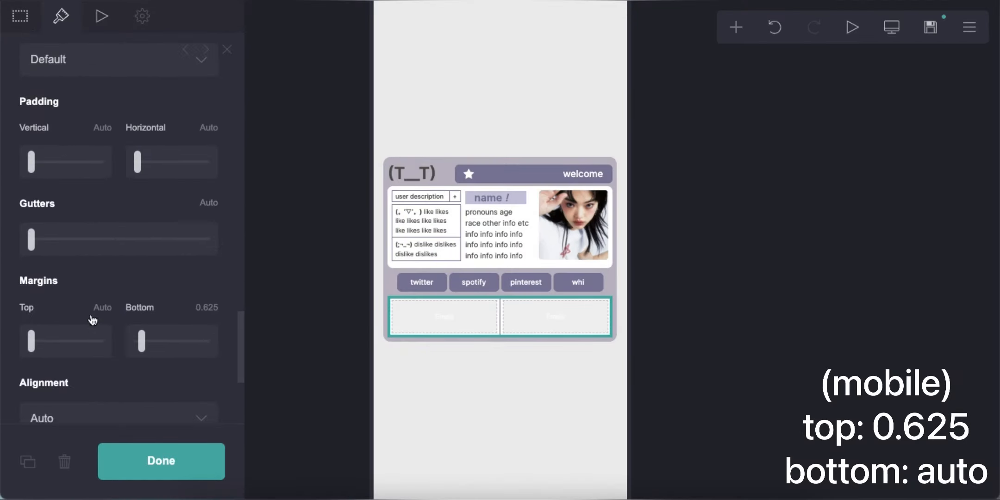
left_click(103, 305)
key("BackSpace")
type(".625")
key("Return")
left_click_drag(141, 342, 136, 341)
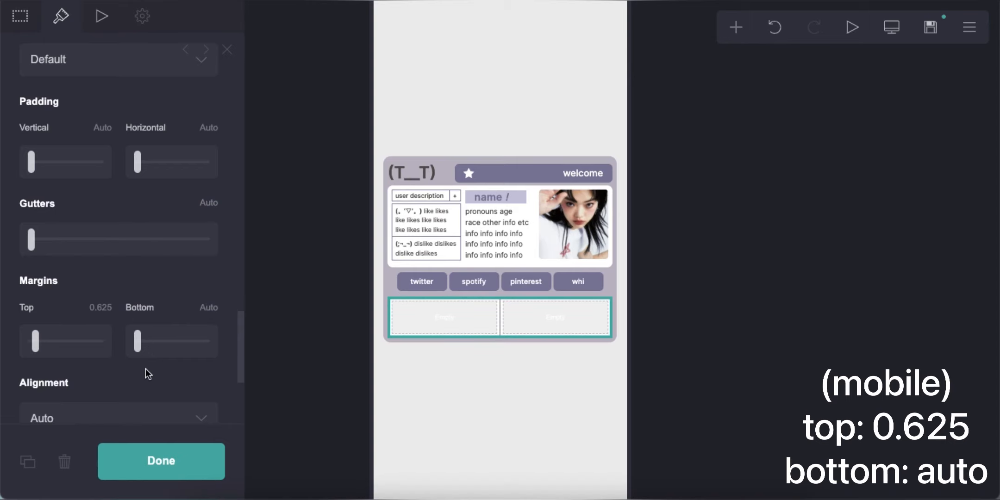
left_click(891, 27)
left_click(750, 308)
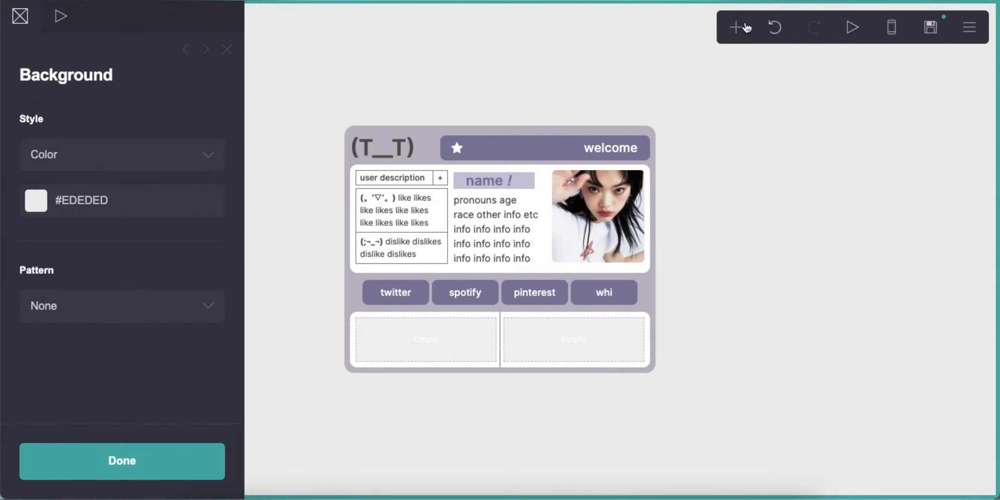
Add a text element to the two-column container's left column and make it read "ABOUT ME".
left_click(736, 27)
left_click(569, 80)
left_click_drag(397, 370, 423, 339)
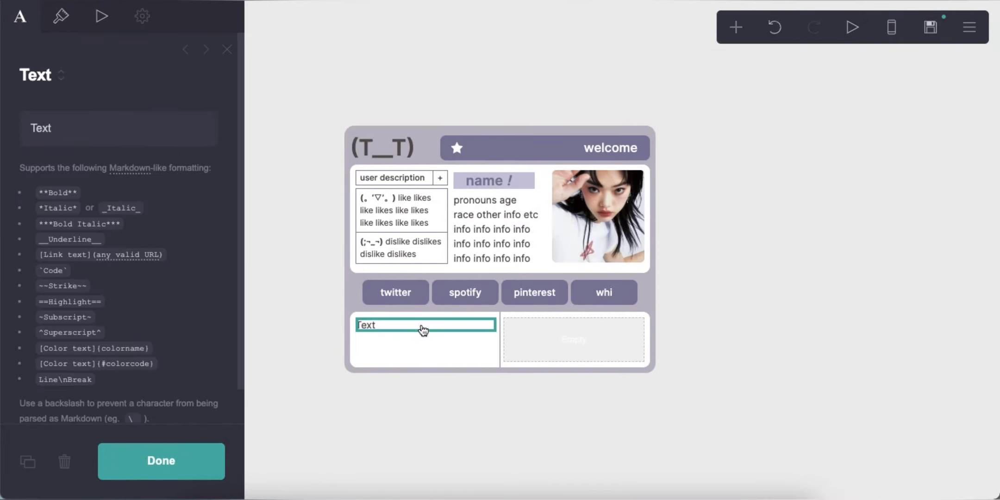
key("ctrl+a")
type("ABOUT ME")
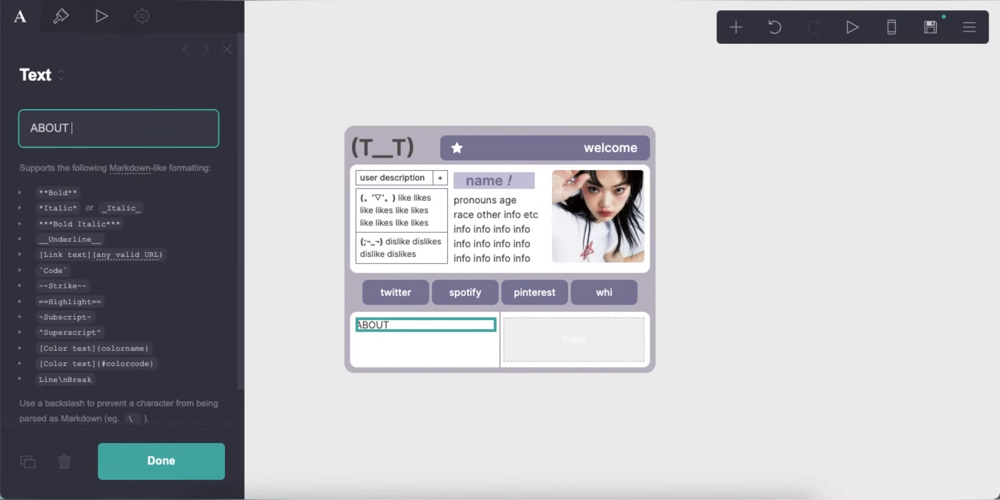
Set the ABOUT ME heading's size to 1.25 and its weight to Semi Bold.
left_click(60, 18)
left_click(138, 164)
left_click(133, 139)
scroll(152, 239, "down", 1)
left_click(204, 274)
type("1.2")
scroll(120, 278, "down", 3)
left_click_drag(97, 284, 141, 285)
Set the ABOUT ME heading's line spacing to 1.25.
scroll(160, 299, "down", 1)
left_click(210, 302)
type("1.25")
key("Return")
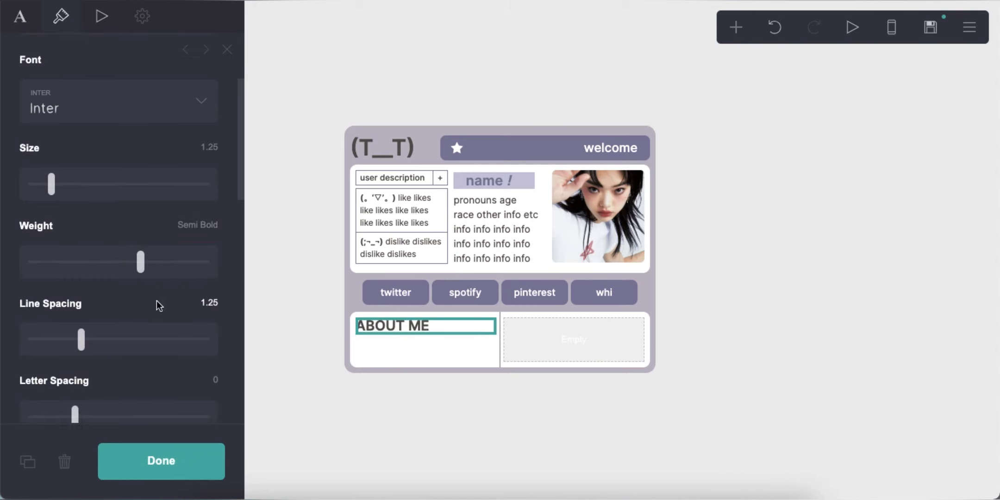
scroll(153, 302, "down", 10)
scroll(150, 300, "down", 3)
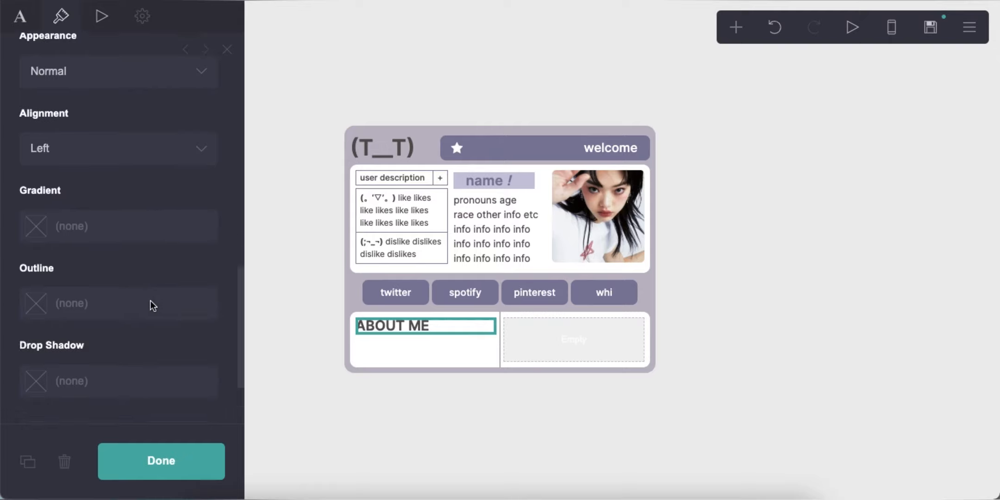
left_click(397, 415)
Add a second text element directly below the ABOUT ME heading.
left_click(736, 27)
left_click(597, 70)
mouse_move(404, 348)
left_mouse_down()
mouse_move(402, 324)
mouse_move(403, 340)
left_mouse_up()
Give the text below the heading a size of 0.75, Regular weight and a line spacing of 1.5.
left_click(195, 294)
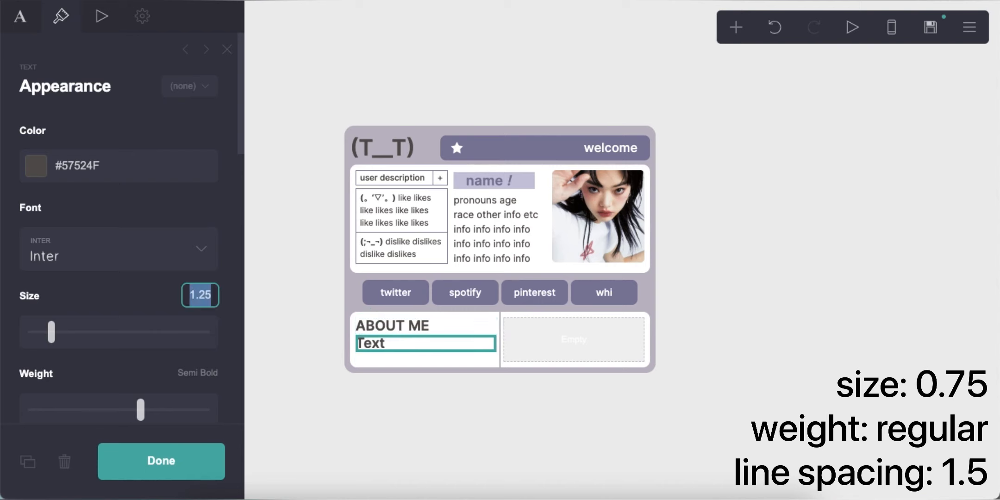
type("0.75")
key("Return")
scroll(143, 290, "down", 3)
left_click(90, 321)
scroll(148, 289, "down", 5)
left_click(208, 150)
type("1.5")
key("Return")
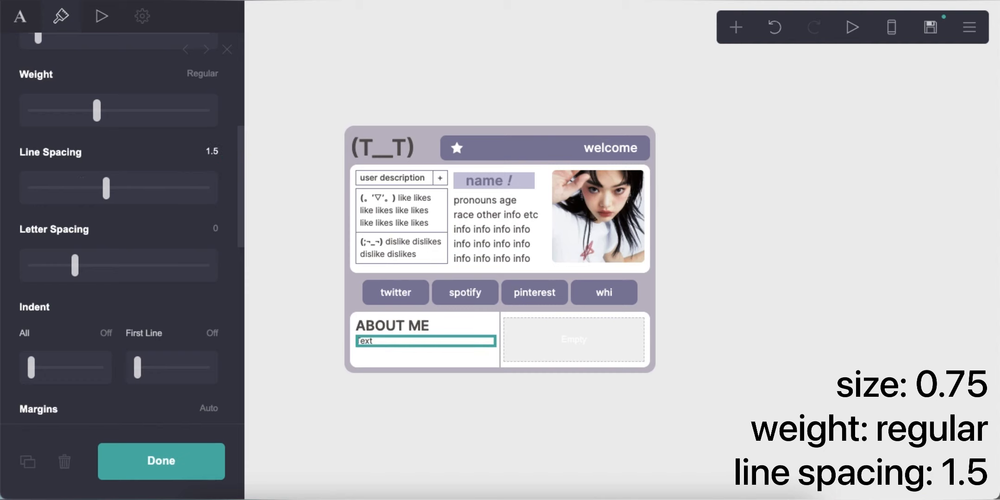
Write "**music**: artists that you listen to info info ==info info==" in the text below the heading, followed by repeated "info" filling three lines.
scroll(138, 263, "up", 10)
left_click_drag(65, 119, 3, 121)
type("**mus")
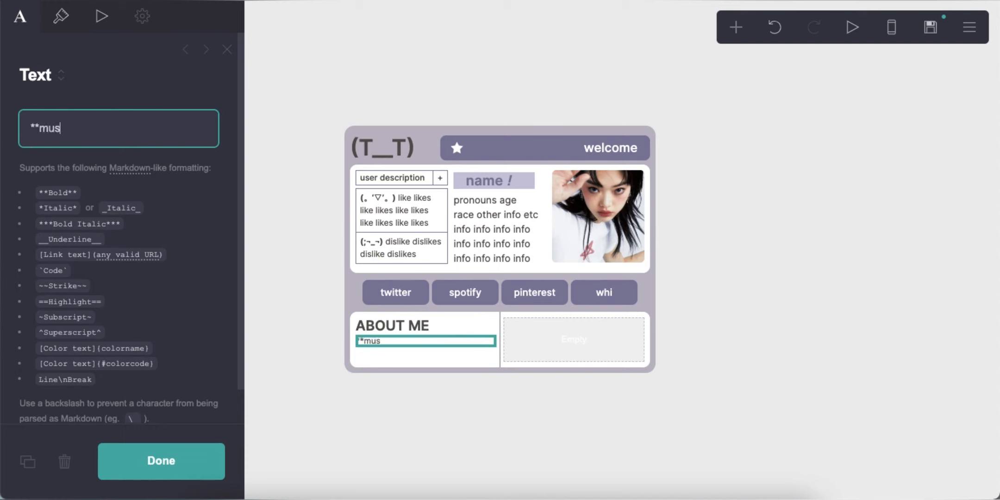
type("ic**: artists that y")
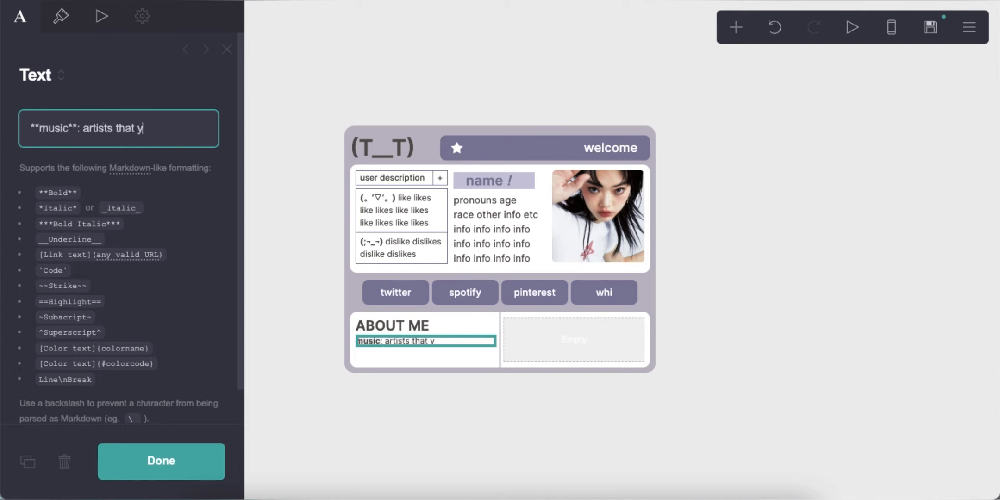
type("ou listen to info info ")
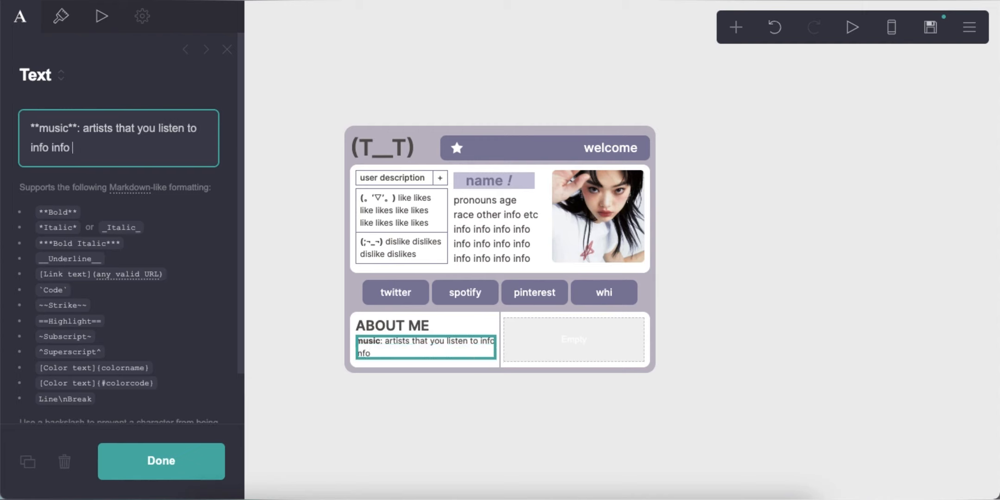
type("==info info== info info info info info info info info info info info info info info info info")
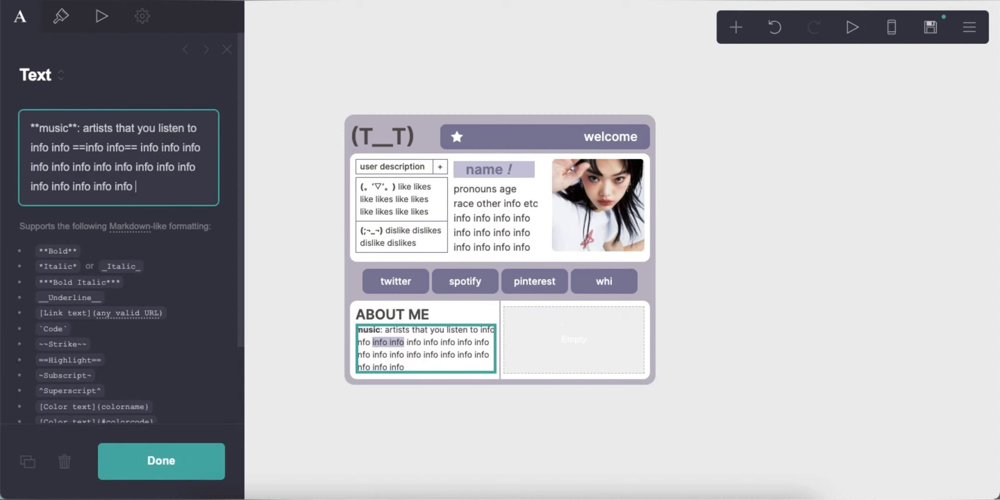
left_click_drag(70, 186, 157, 187)
key("BackSpace")
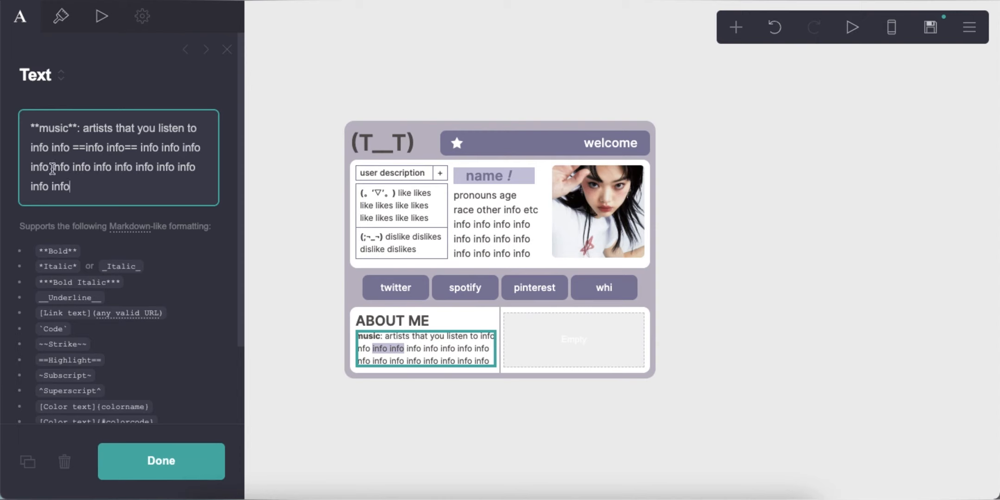
Try highlighting a run of "info" words in the music text's third line with == marks.
type("==")
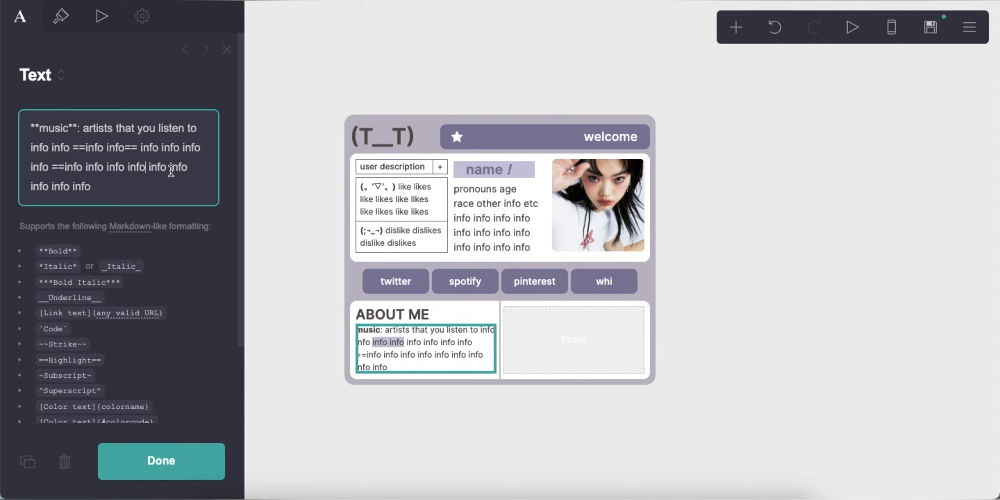
type("==")
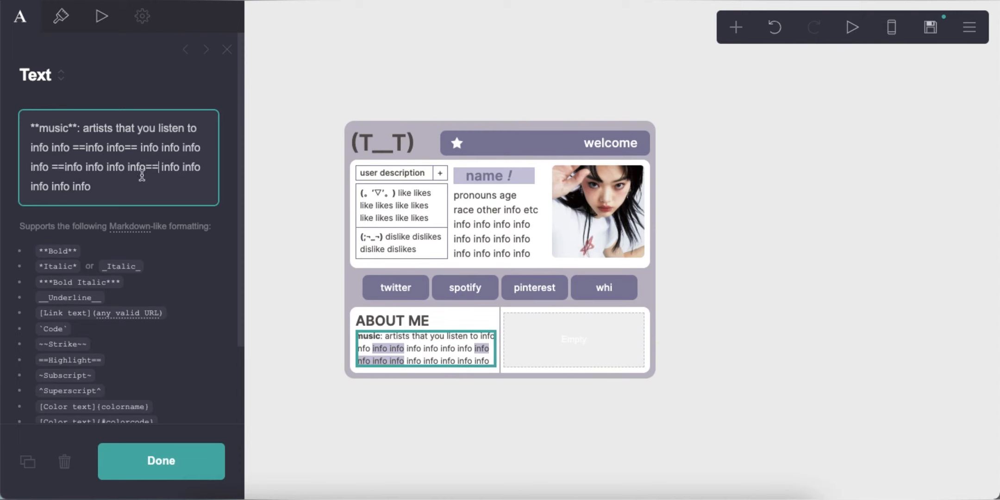
left_click_drag(65, 165, 56, 165)
key("BackSpace")
key("BackSpace")
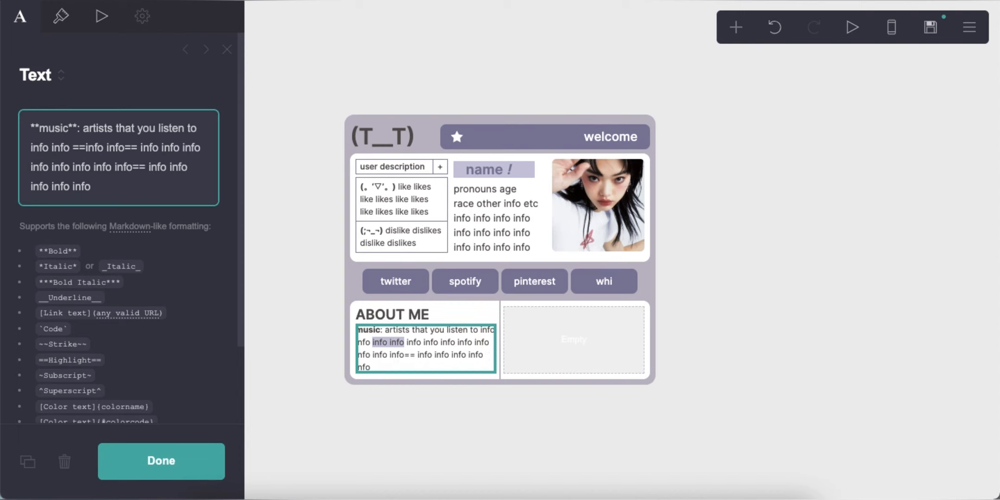
type("==")
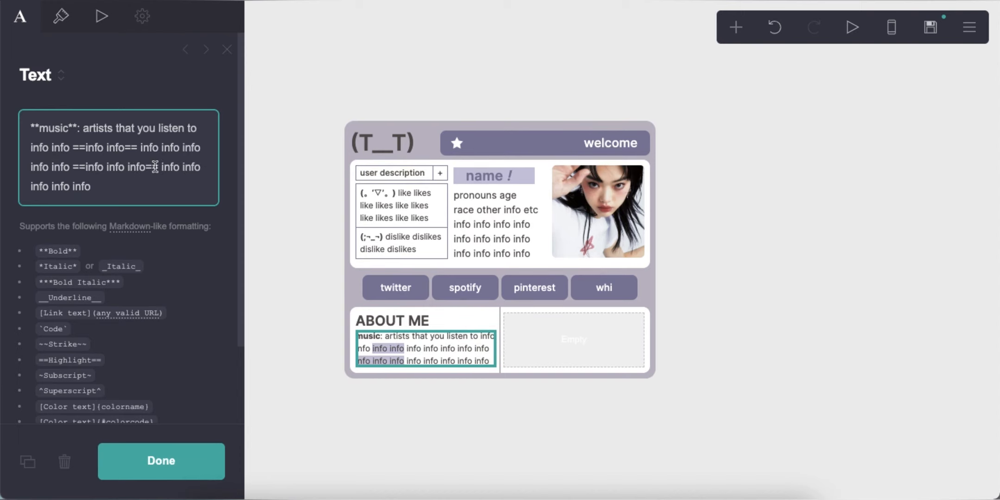
left_click_drag(86, 166, 77, 166)
key("BackSpace")
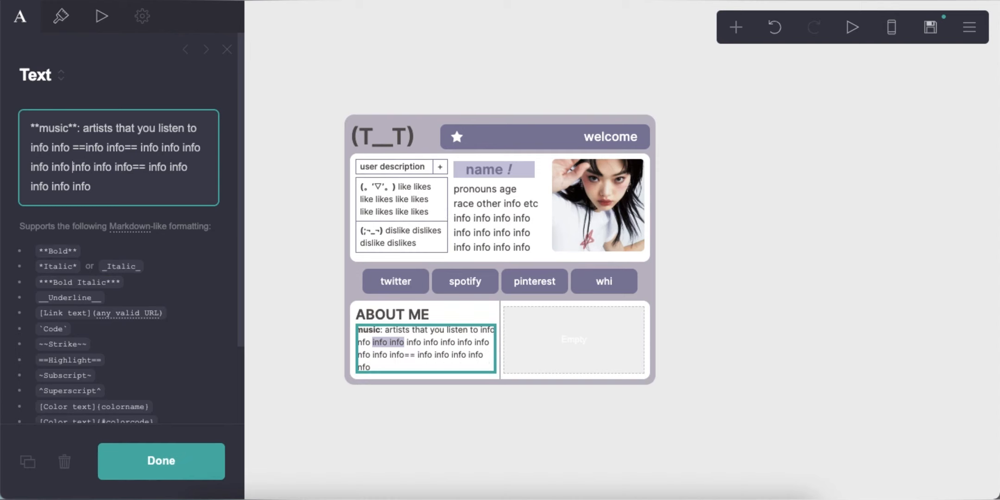
Enclose the four "info" words before the last one in the music text in == highlight marks.
left_click(153, 167)
key("BackSpace")
left_click(72, 185)
type("==")
left_click(678, 227)
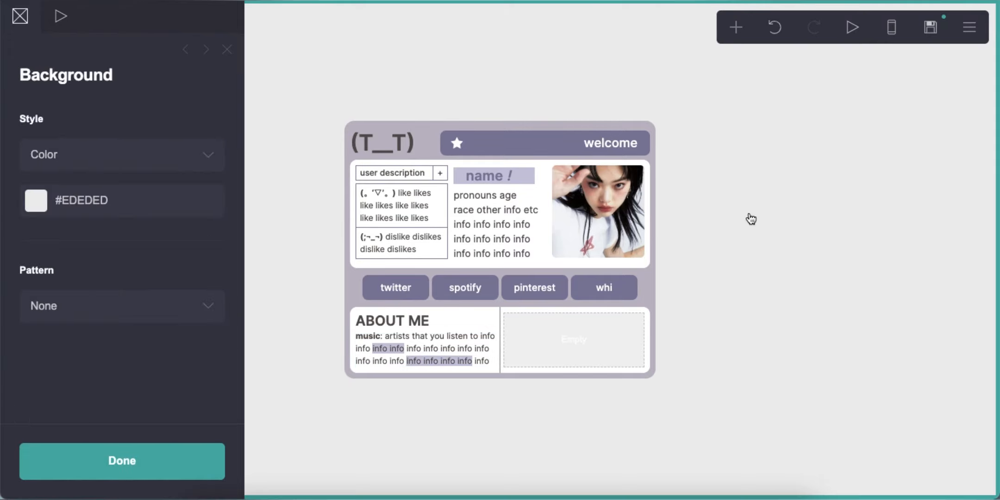
Check the page in the mobile layout and look at the music text's appearance settings.
left_click(889, 28)
left_click(889, 31)
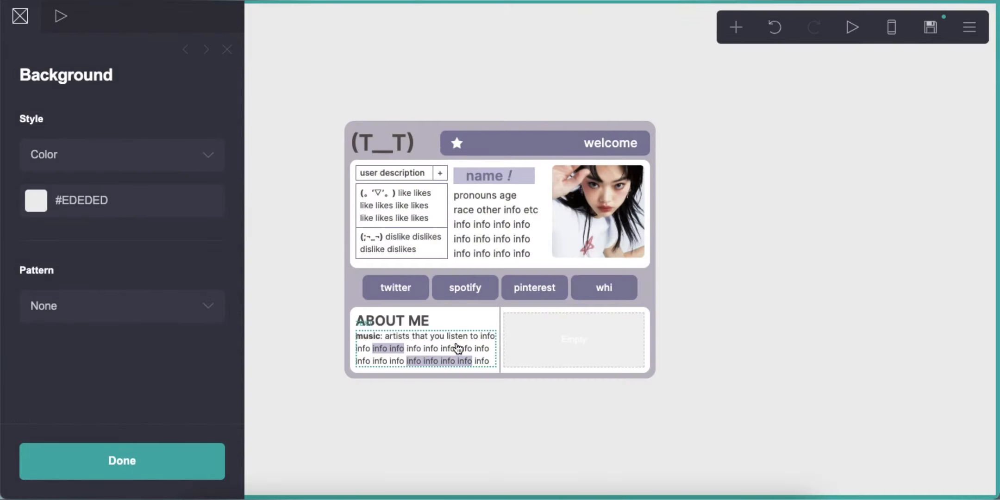
left_click(459, 348)
left_click(70, 26)
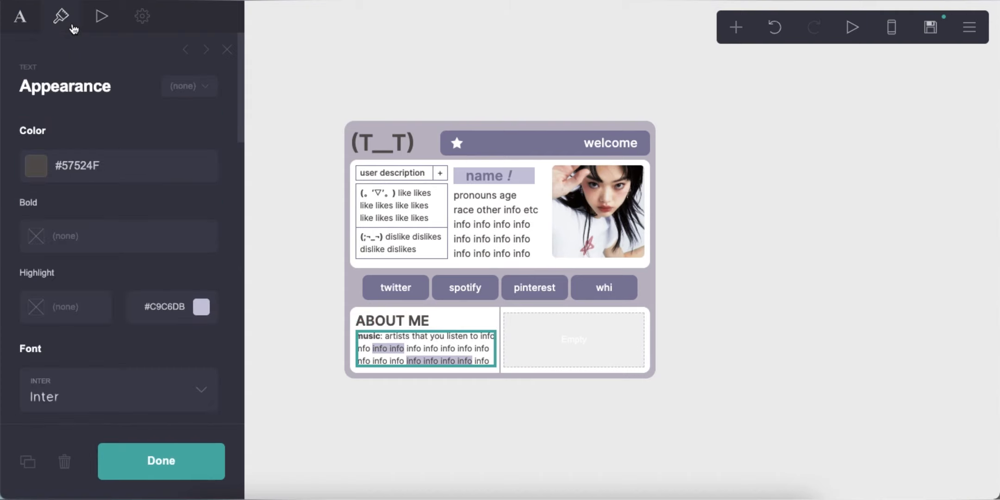
left_click(700, 306)
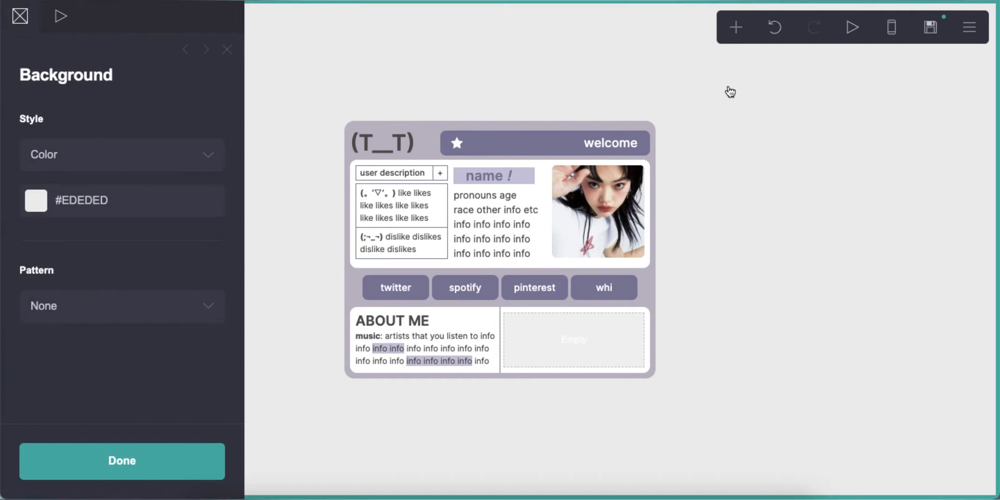
Add a divider below the music text in the left column.
left_click(735, 28)
left_click(681, 233)
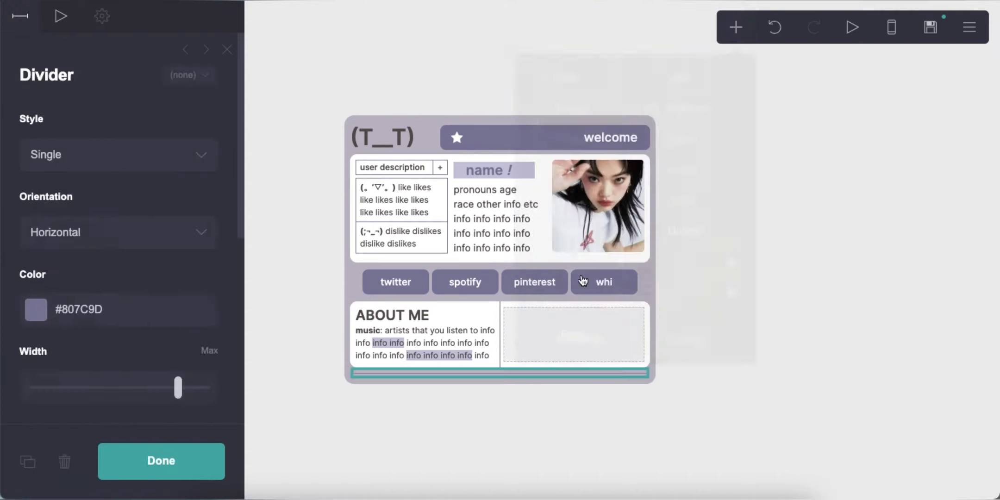
left_click_drag(426, 380, 435, 364)
Set the divider's color to #BFB9C5 and its thickness to 3.
scroll(144, 296, "down", 1)
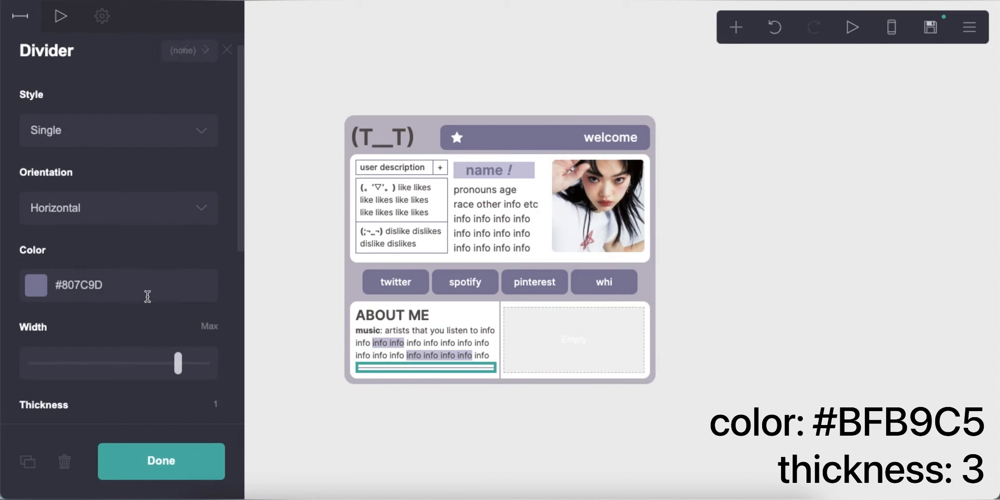
left_click(148, 295)
type("BFB9C")
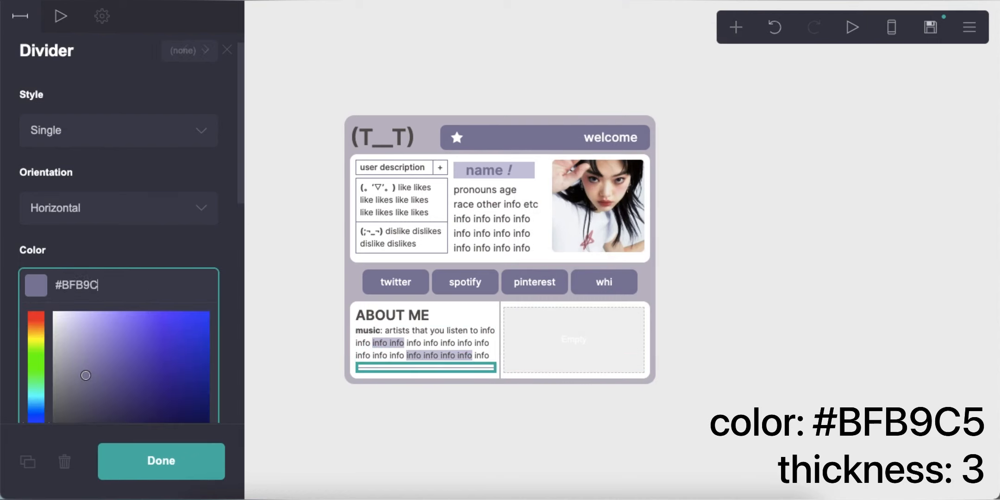
type("5")
key("Return")
scroll(145, 299, "down", 2)
left_click(207, 305)
type("3")
key("Return")
left_click(405, 437)
Duplicate the music text and place the copy below the divider.
left_click(419, 343)
left_click(27, 462)
left_click_drag(416, 343, 430, 397)
Change the copied text's bold label to "media".
left_click(20, 16)
double_click(52, 128)
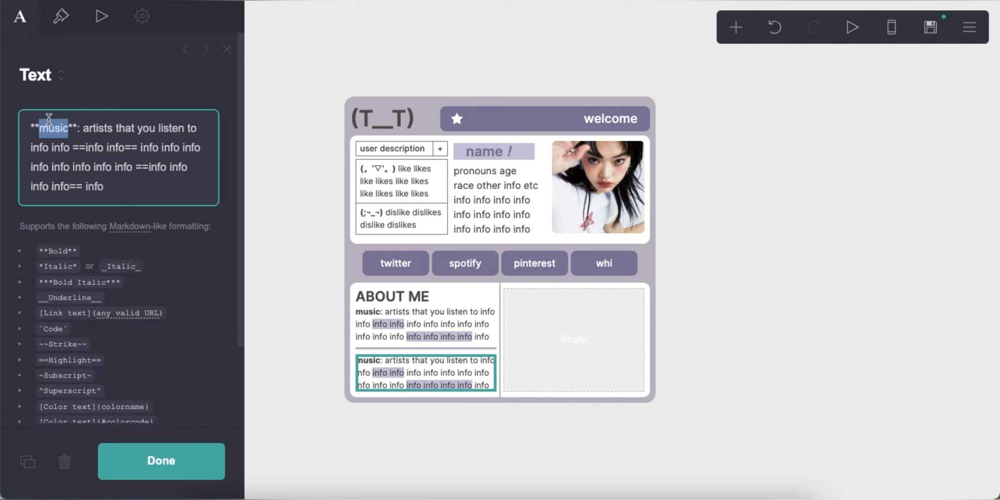
type("media")
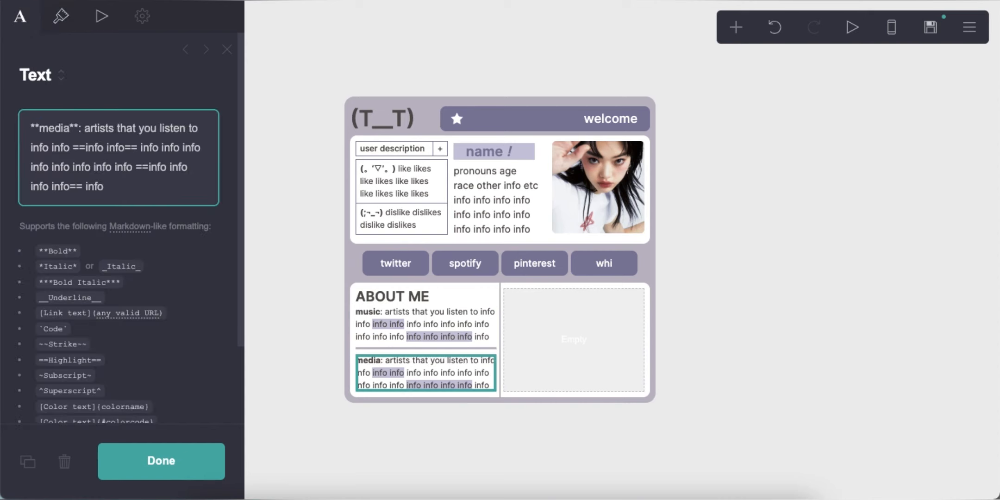
Replace the media text's opening words with "your favourite series or films" and delete its trailing "info".
left_click_drag(84, 128, 68, 141)
type("your favouro")
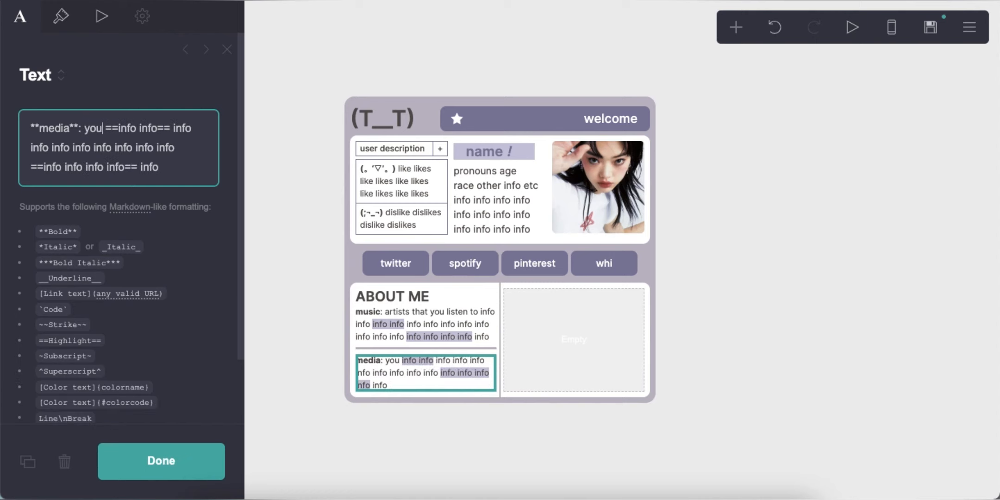
key("BackSpace")
type("ite series or fi")
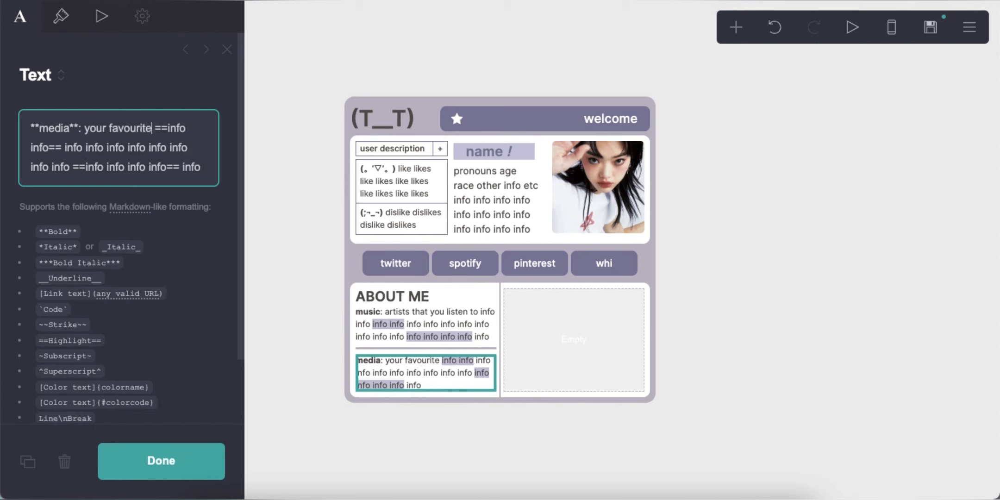
type("lms")
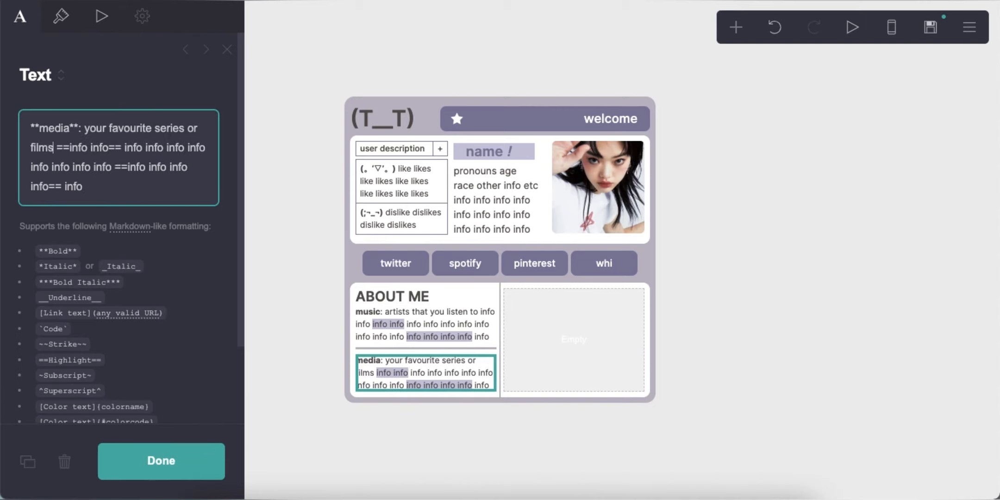
left_click_drag(62, 186, 96, 186)
key("BackSpace")
left_click(506, 461)
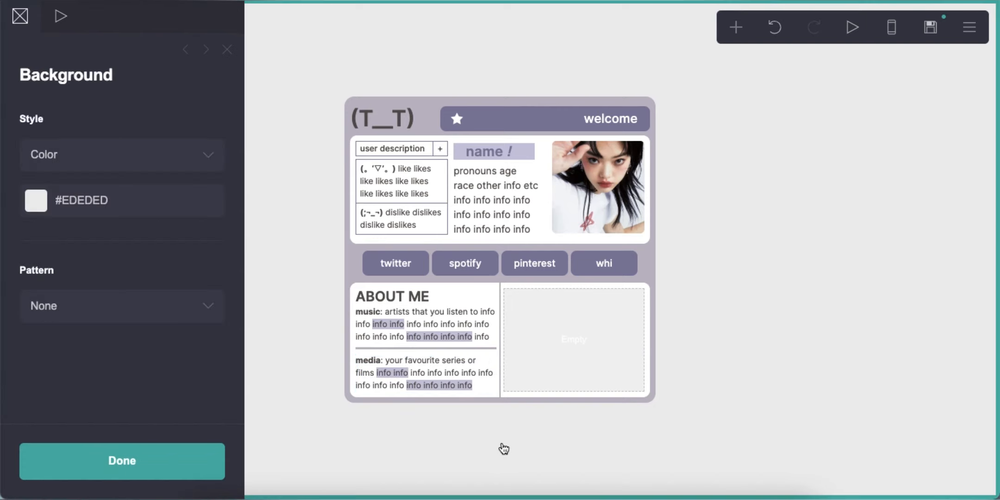
Insert a table below the media text and clear its sample headings and rows.
left_click(891, 28)
left_click(891, 29)
left_click(736, 28)
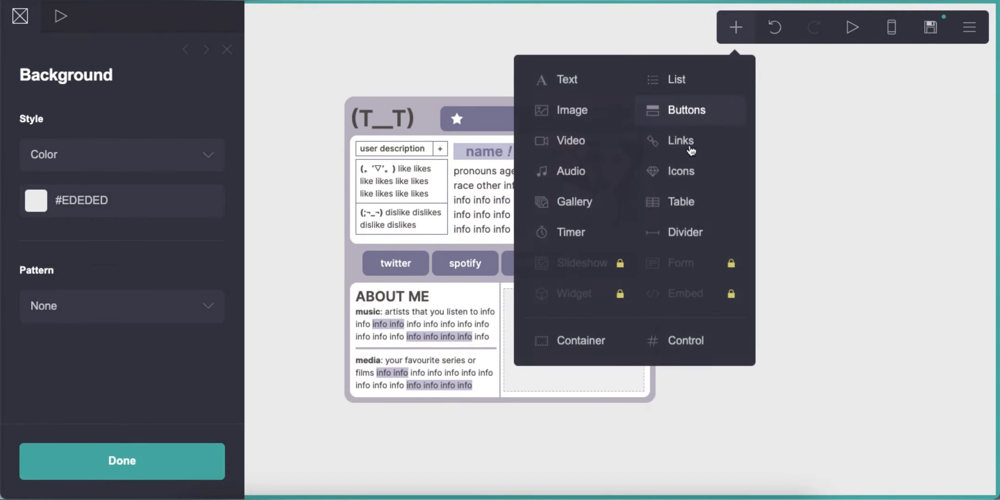
left_click(686, 204)
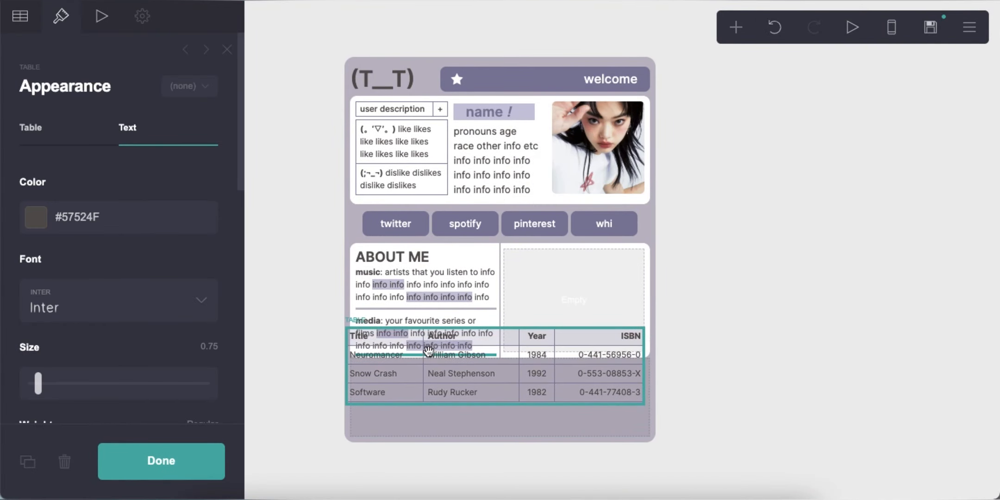
left_click(20, 16)
left_click_drag(83, 217, 3, 158)
key("BackSpace")
right_click(111, 302)
left_click(160, 381)
Fill the table's first row with "##", a bold italic "BYF" and repeated "info" filler words.
type("##")
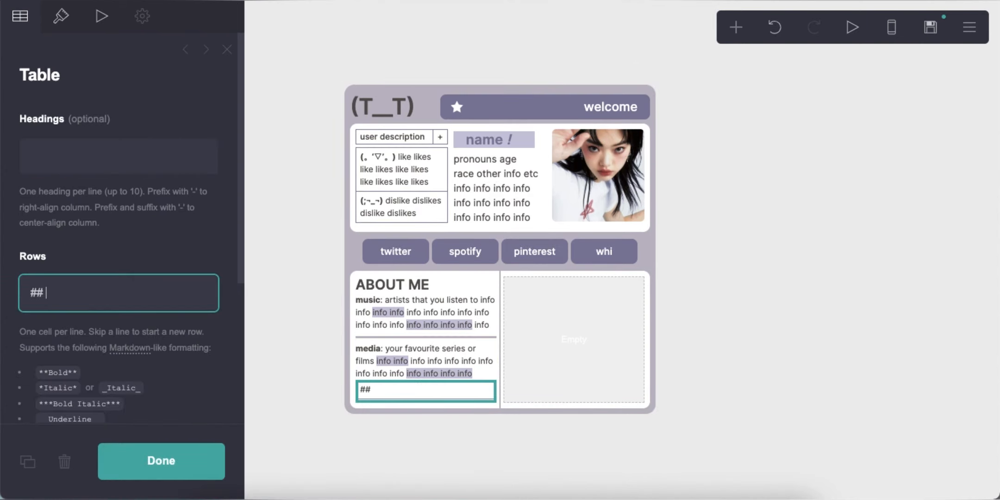
type(" ***BYF*** x")
key("BackSpace")
type("info info info info info info info info info info info info info info info info info info info info info info info info info info info info info")
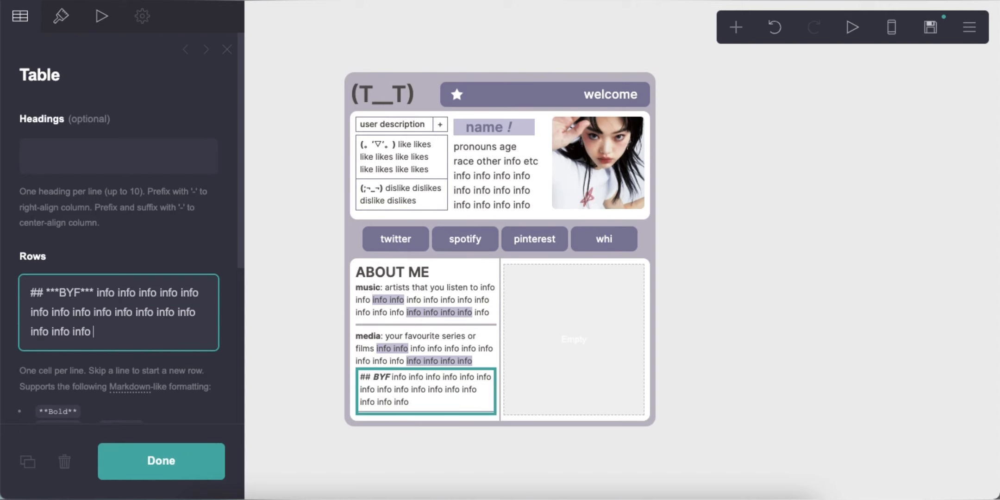
Add a second table row with "##", a bold italic "DNFI" and "info" filler, trimming the excess words.
key("Return")
key("Return")
type("$")
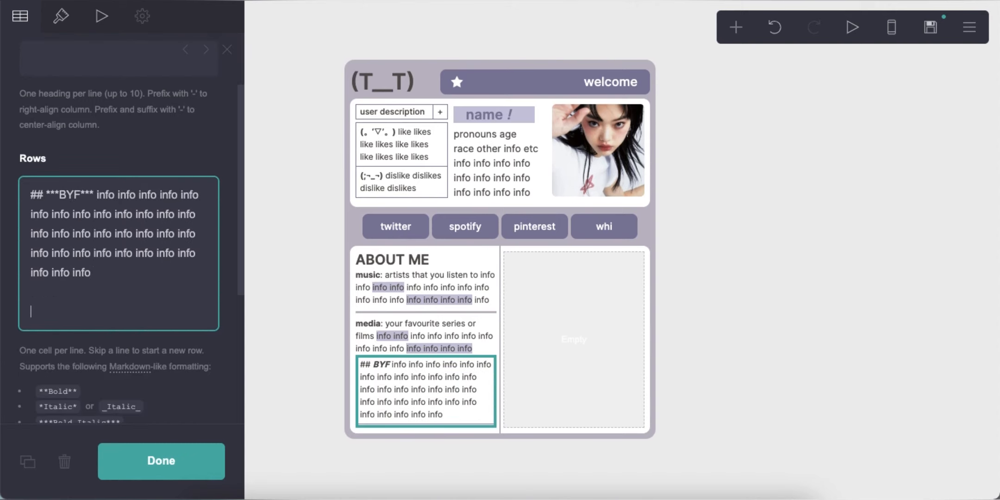
key("BackSpace")
type("#")
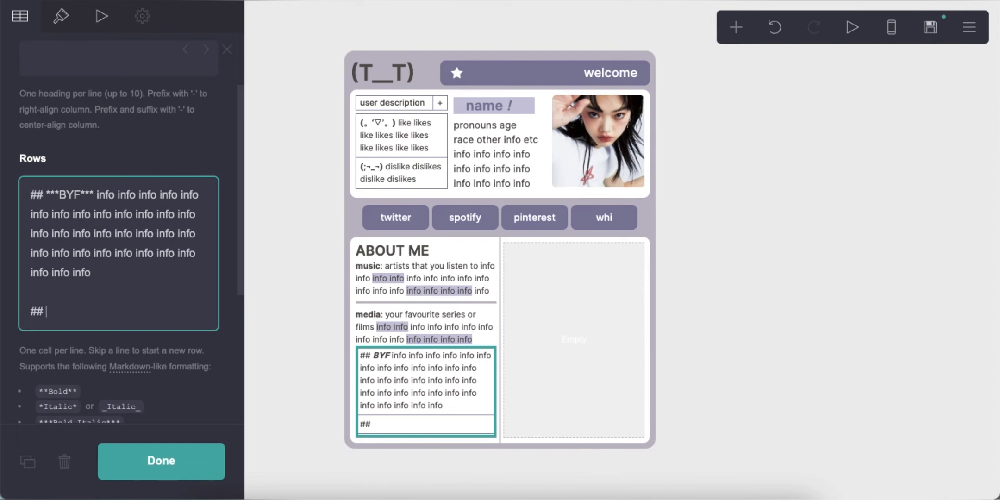
type("# ***DNFI**")
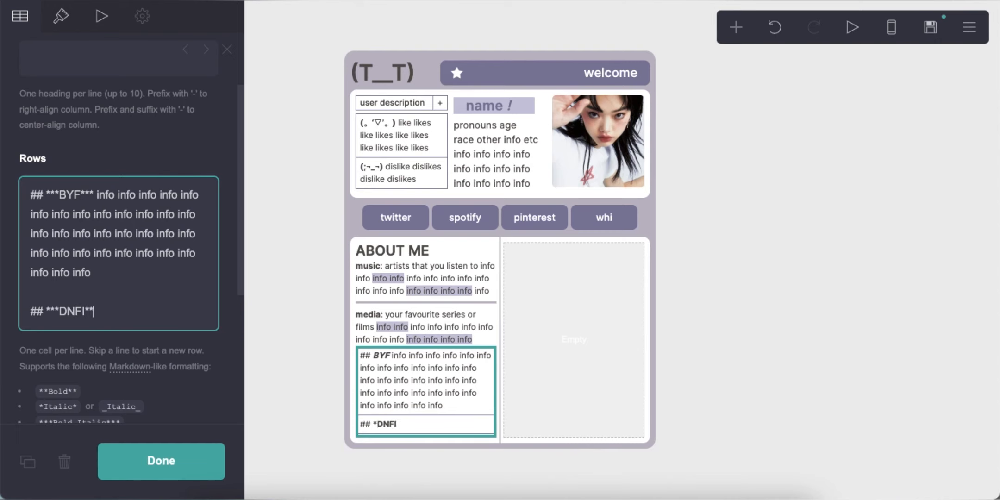
type("* info info info info info info info info info info info info info info info info info info info info info info info info info info info info info info info info")
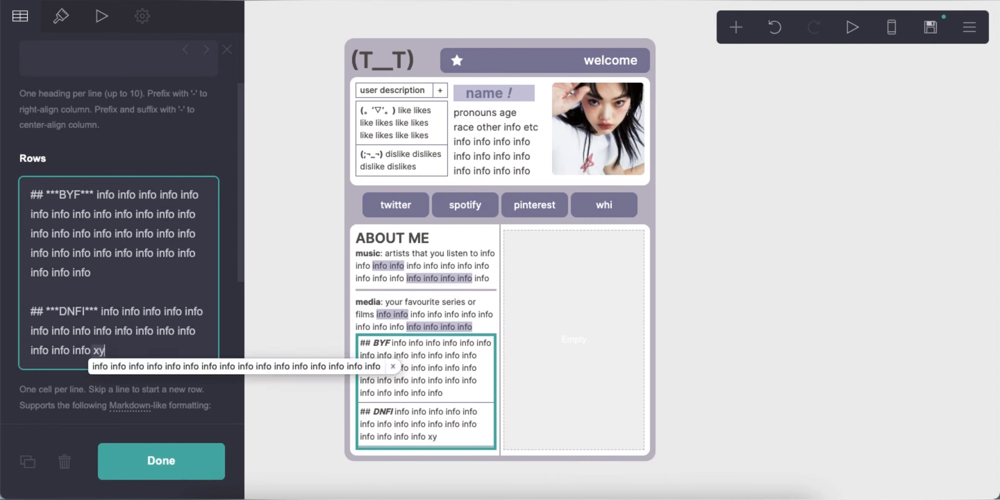
left_click_drag(111, 369, 124, 401)
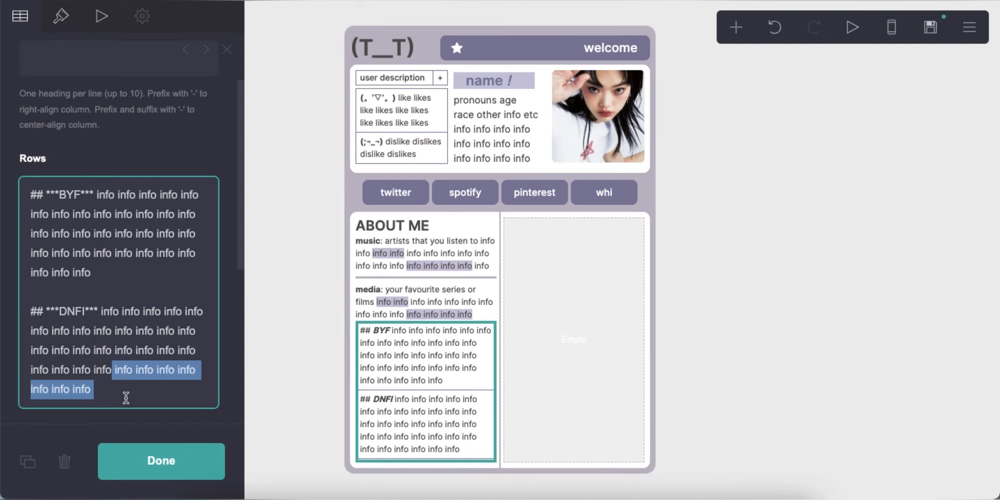
key("BackSpace")
Switch the table's mobile appearance to manual and set its mobile padding to 0.125.
scroll(121, 343, "up", 2)
scroll(120, 343, "up", 1)
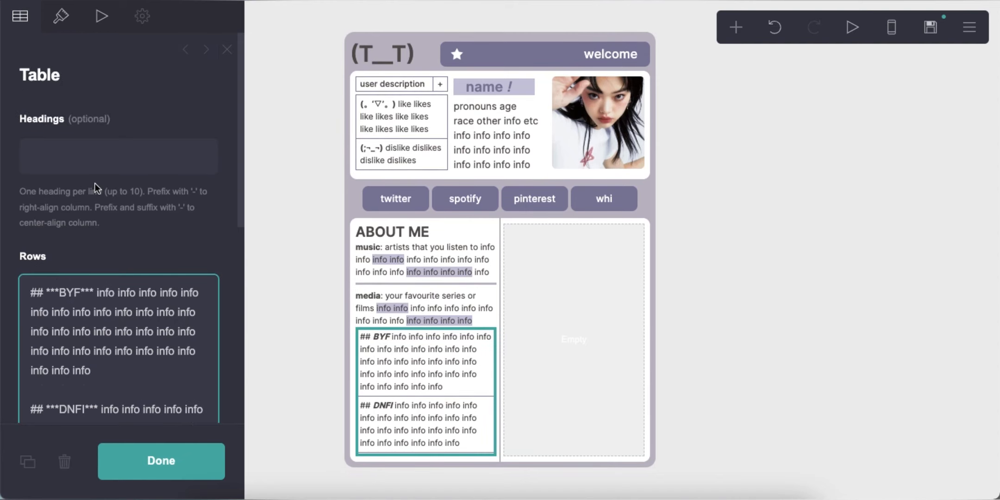
left_click(61, 19)
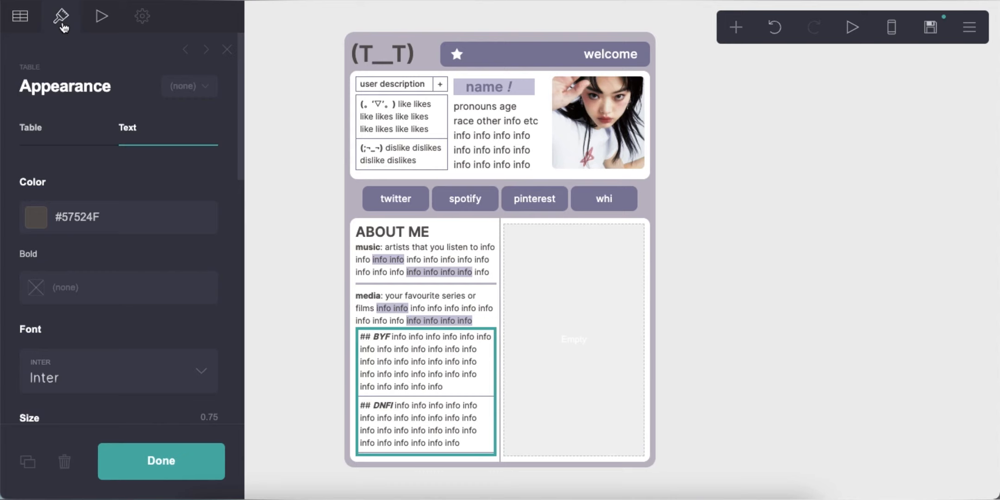
left_click(60, 143)
left_click(891, 26)
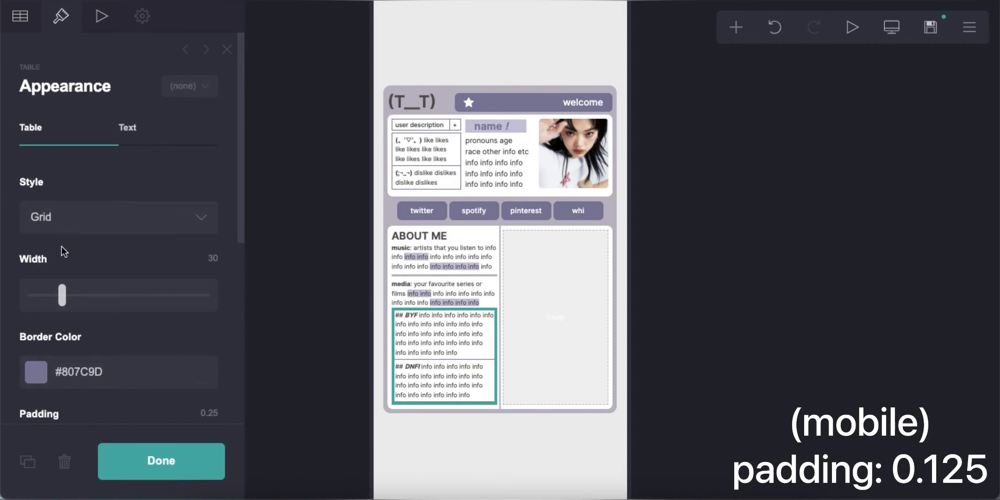
scroll(87, 319, "down", 5)
scroll(88, 324, "down", 2)
left_click(194, 341)
scroll(187, 330, "down", 3)
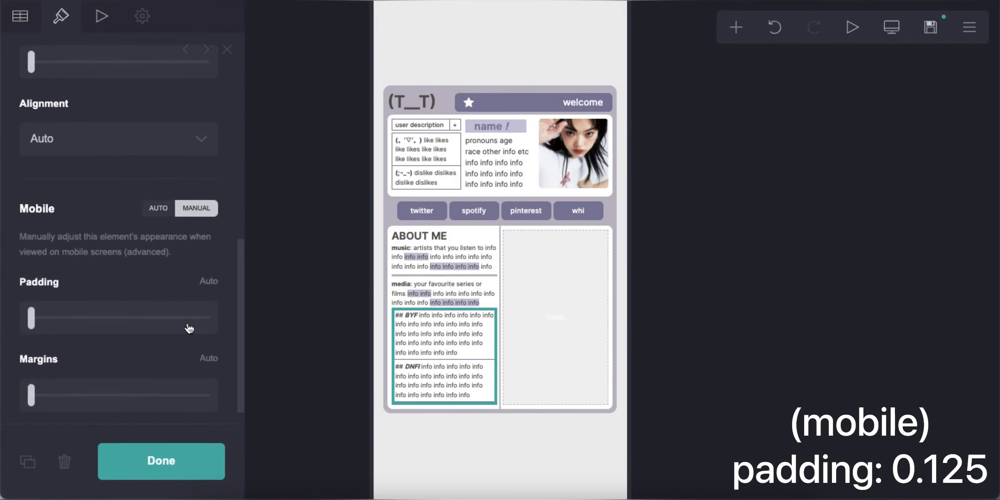
left_click(203, 260)
key("BackSpace")
type(".125")
key("Return")
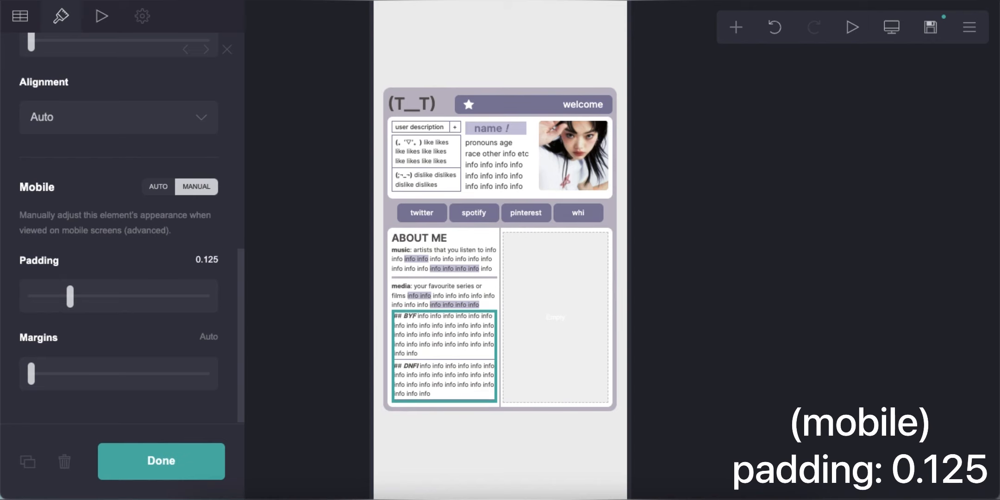
Return to the desktop view and review the table's text appearance settings.
left_click(891, 27)
scroll(176, 239, "up", 10)
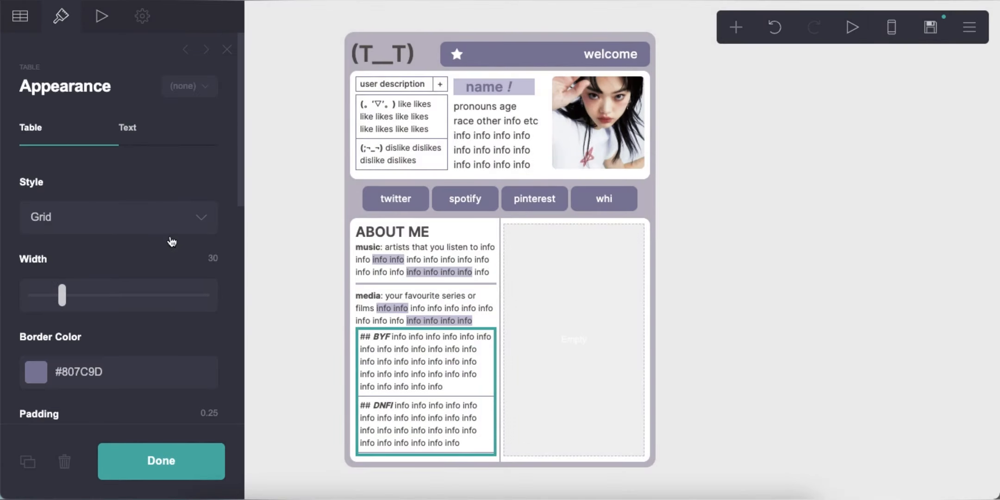
left_click(153, 132)
scroll(162, 252, "down", 3)
scroll(163, 253, "down", 2)
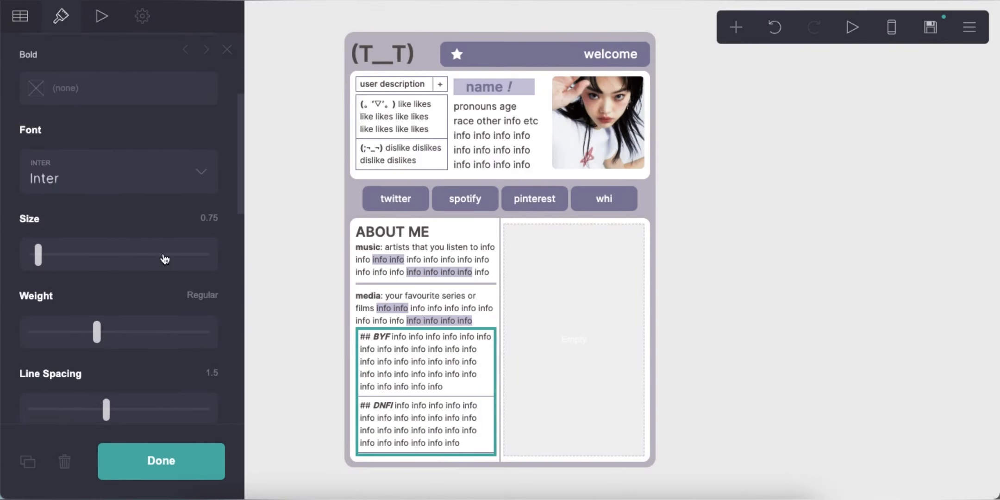
scroll(145, 268, "down", 9)
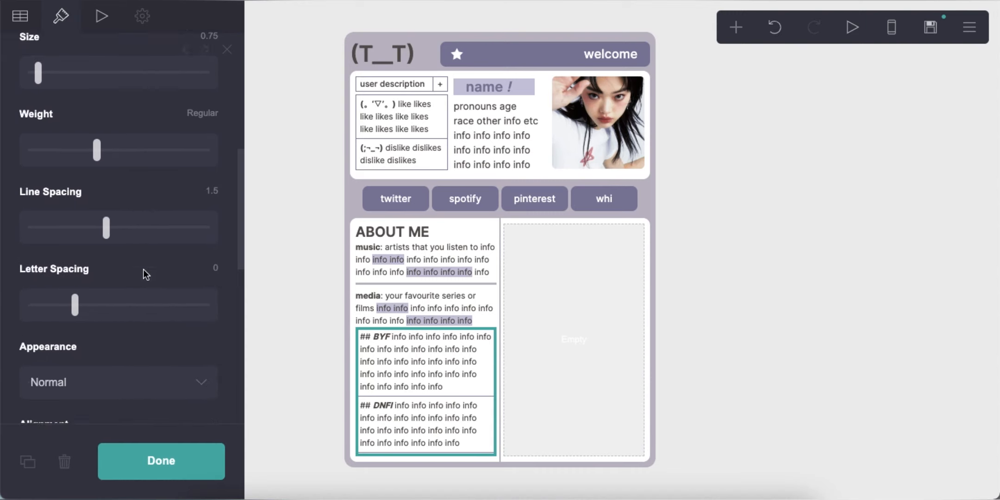
scroll(145, 270, "down", 5)
left_click(794, 270)
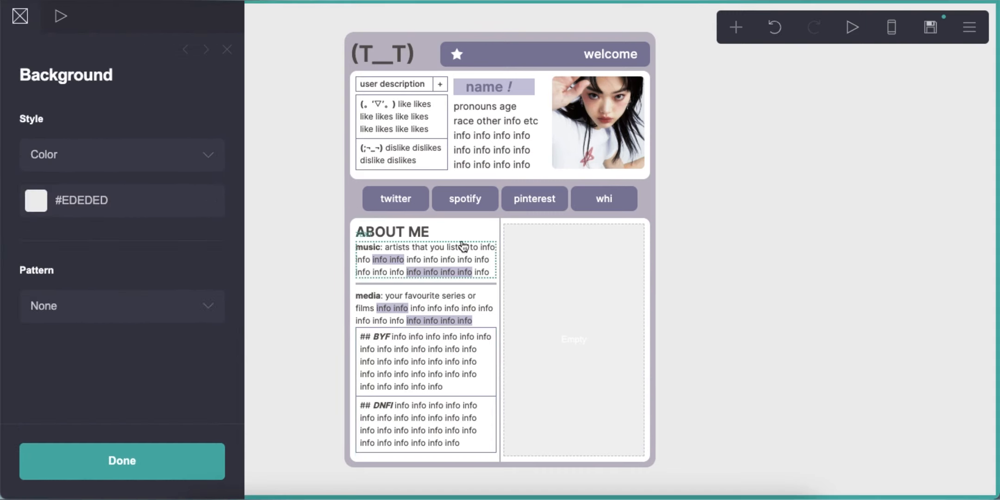
Duplicate the ABOUT ME heading into the container's empty column and change the copy to "MORE INFO".
left_click(409, 237)
left_click(28, 461)
left_click_drag(417, 245, 565, 232)
left_click(101, 128)
key("ctrl+a")
type("M")
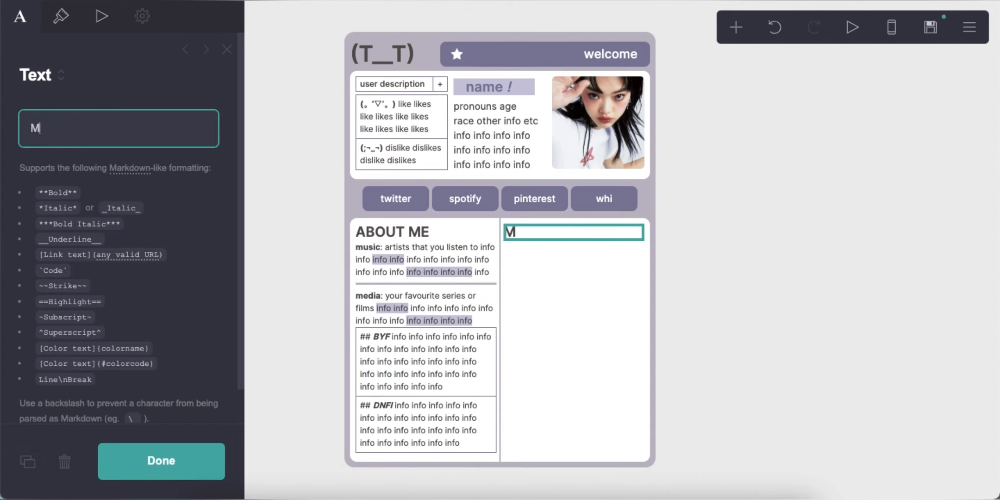
type("ORE INFO")
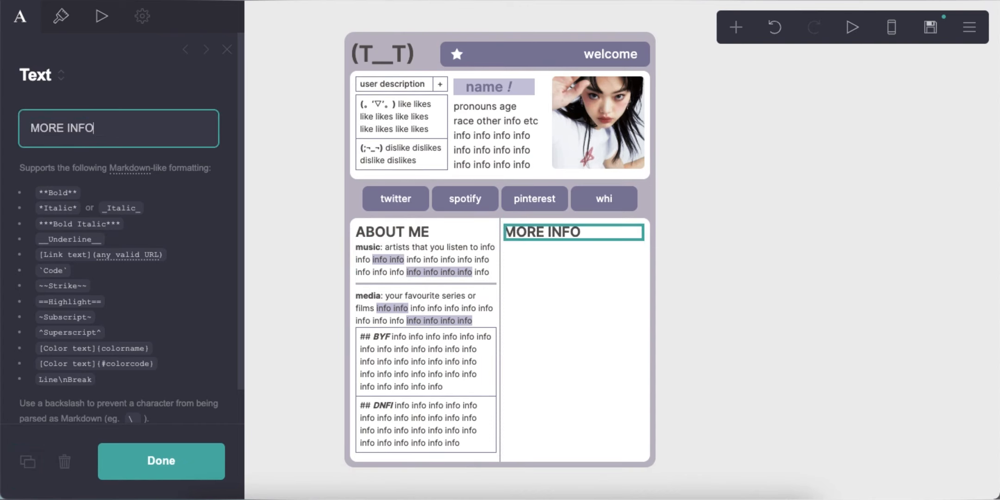
left_click(700, 274)
Add a new text element directly beneath the MORE INFO heading.
left_click(736, 27)
left_click(567, 79)
left_click_drag(413, 475, 567, 243)
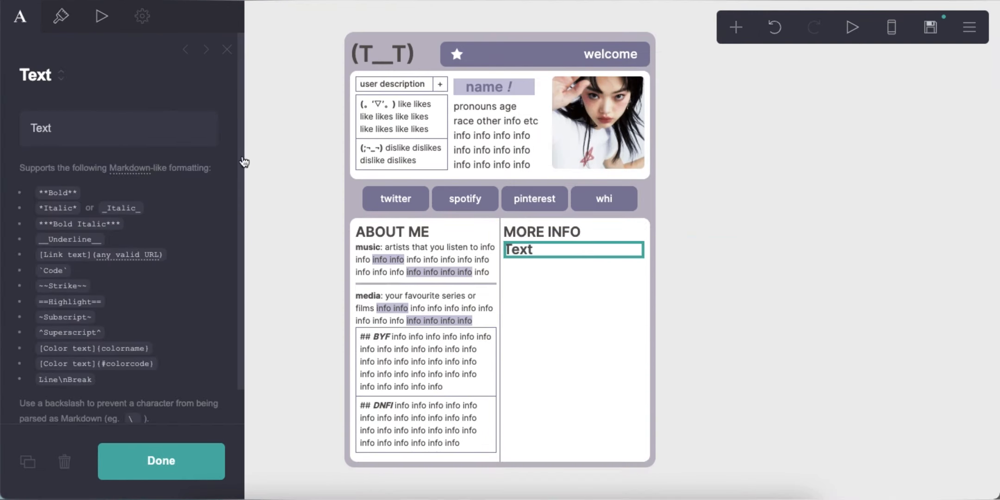
Set the new text's size to 0.75, weight to Regular and line spacing to 1.5.
left_click(60, 19)
left_click(209, 294)
type("0.75")
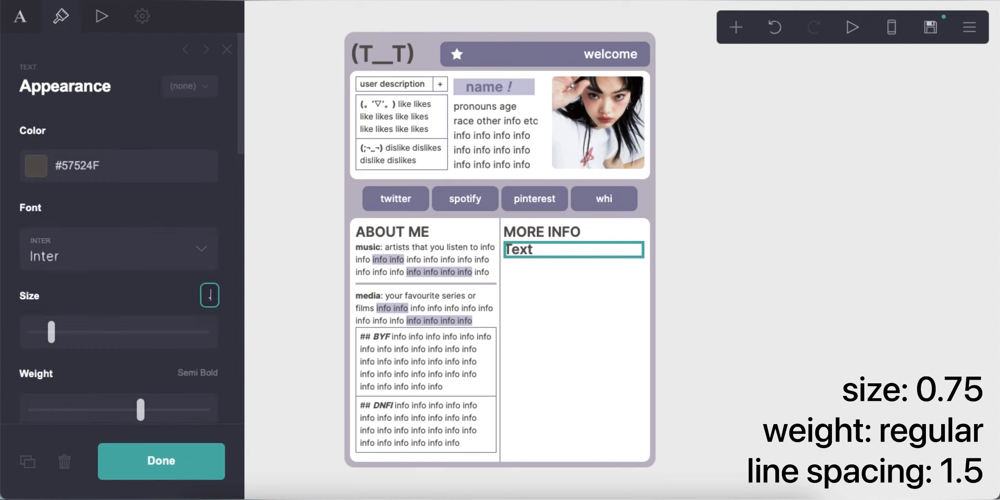
key("Return")
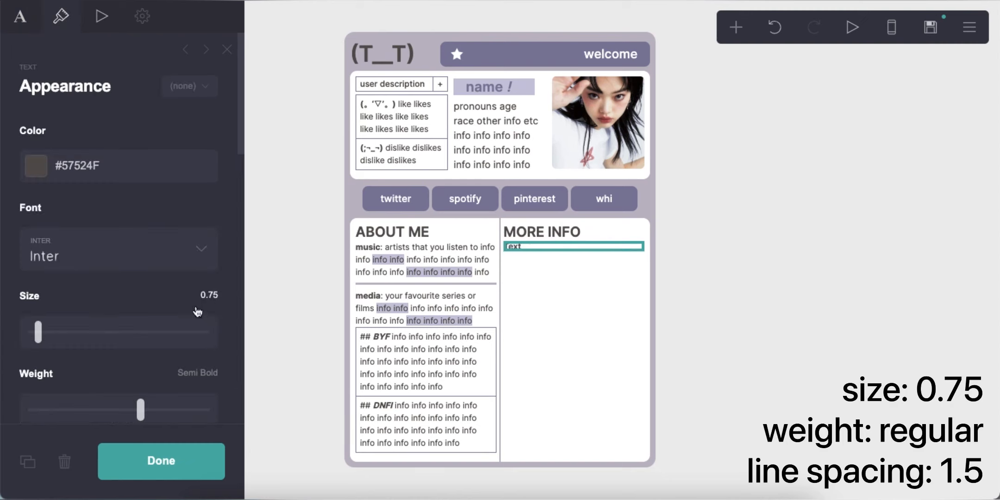
scroll(170, 332, "down", 1)
left_click(98, 367)
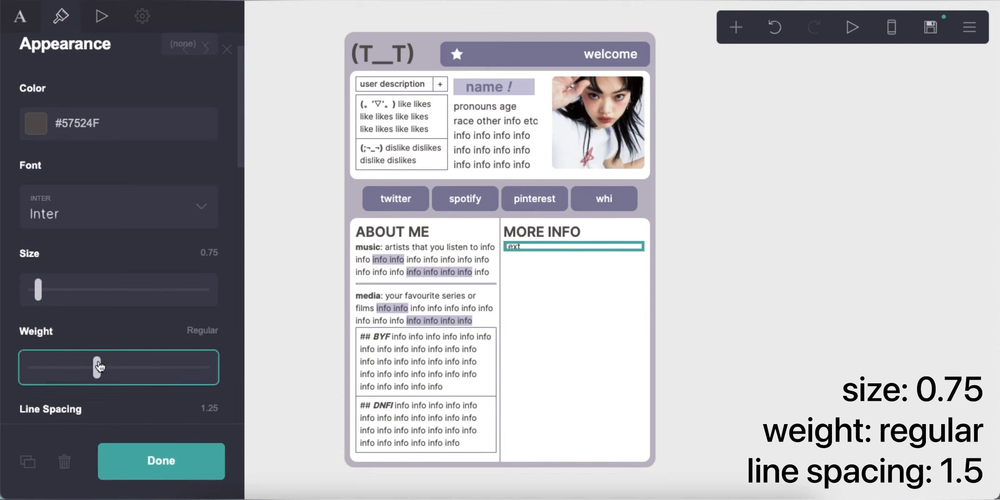
scroll(83, 407, "down", 1)
left_click(203, 383)
type("1.5")
key("Return")
Replace the placeholder text with a highlighted bold "☆ stanlist" followed by about four lines of "info" filler.
scroll(129, 352, "down", 7)
scroll(128, 353, "down", 10)
scroll(119, 334, "up", 15)
left_click(10, 26)
key("ctrl+a")
type("==**☆")
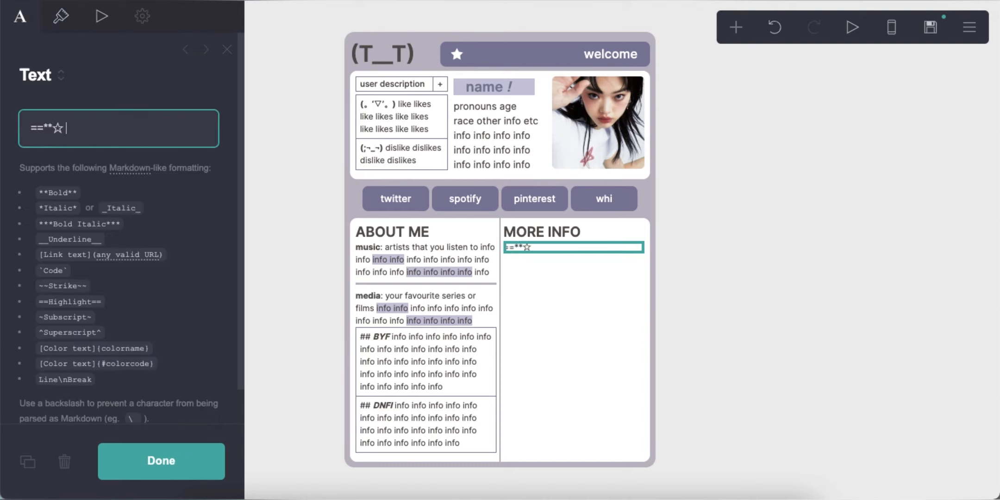
type(" stanlist**")
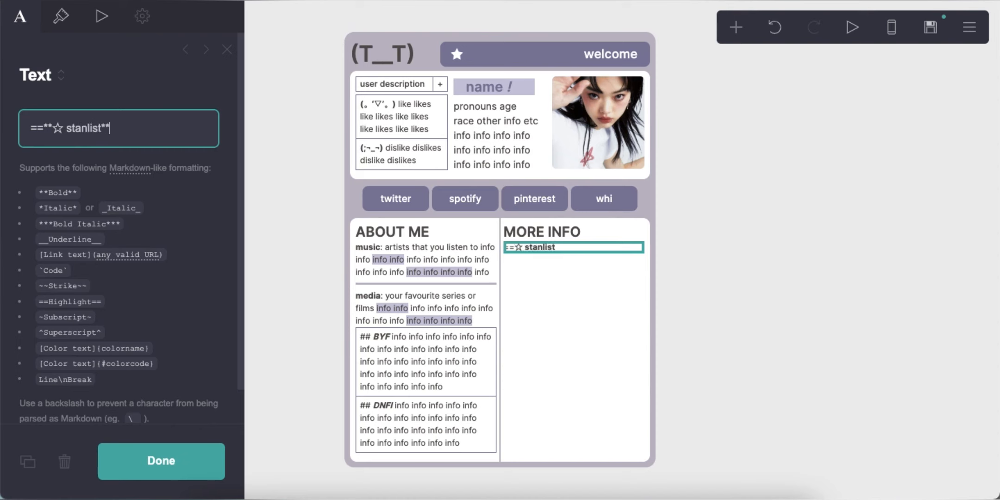
type("== xinfo info info info info info info info info info info info info info info info info info info info info info info info info info info info info info info info")
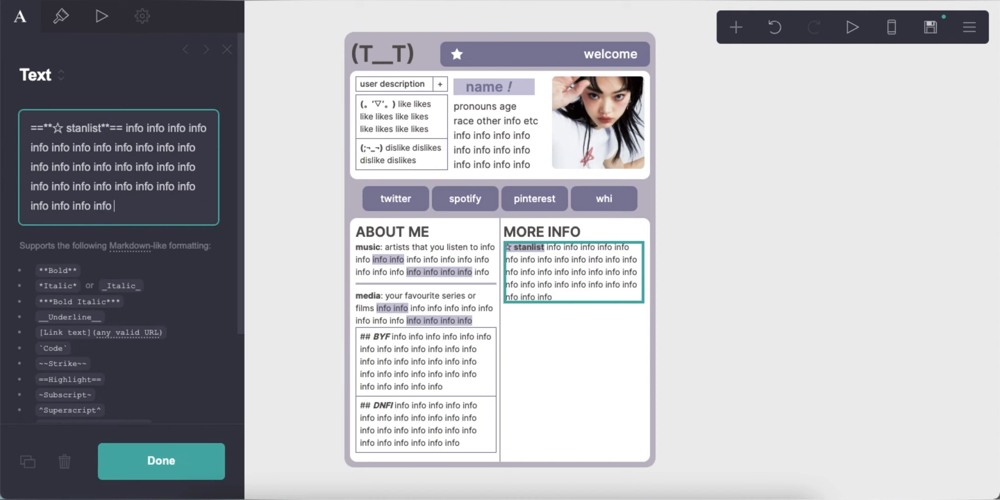
left_click_drag(114, 204, 134, 187)
key("BackSpace")
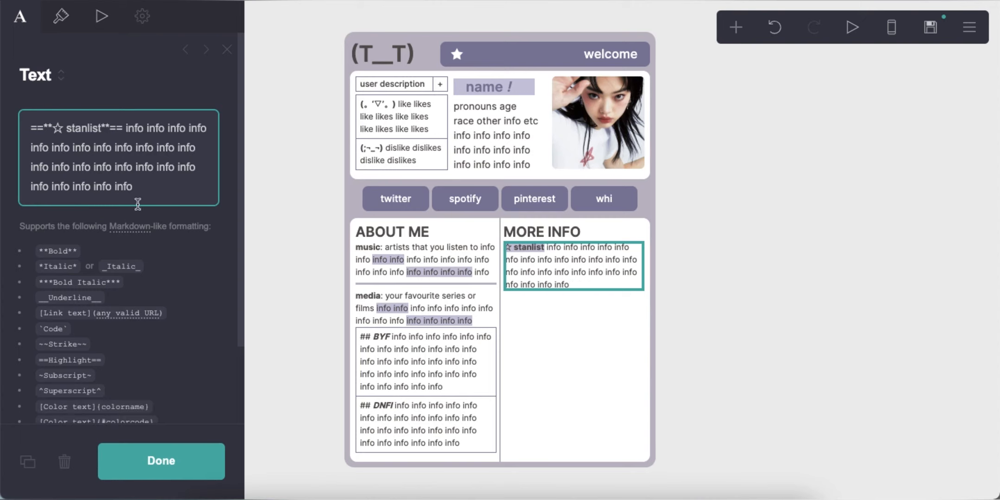
Add a paragraph with a highlighted bold "☆ animes" label and "info" filler, trimming the excess words.
key("Return")
type("==**o ")
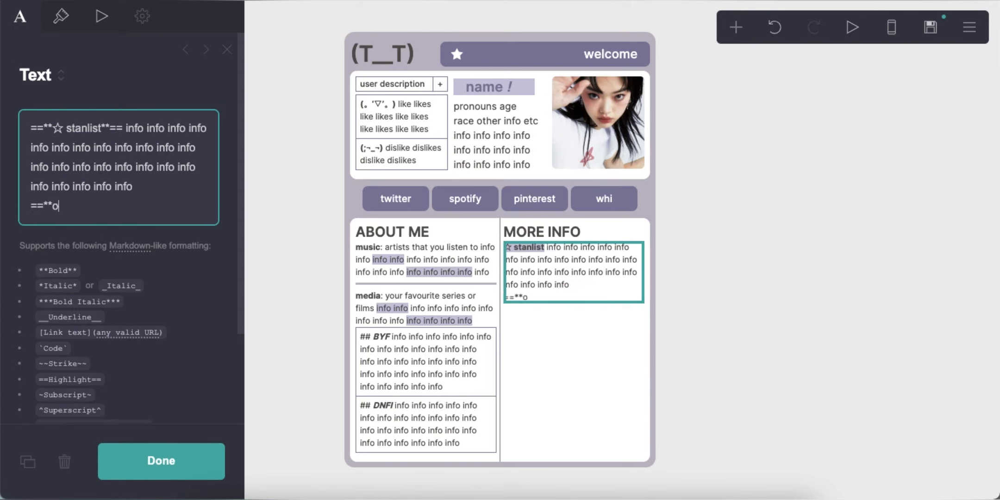
type("animes**== x")
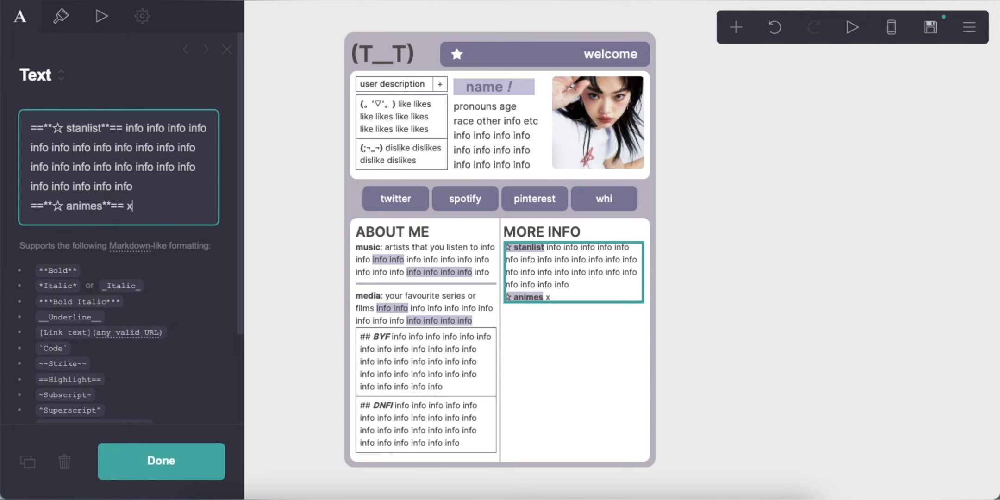
key("BackSpace")
type("info info info info info info info info info info info info info info info")
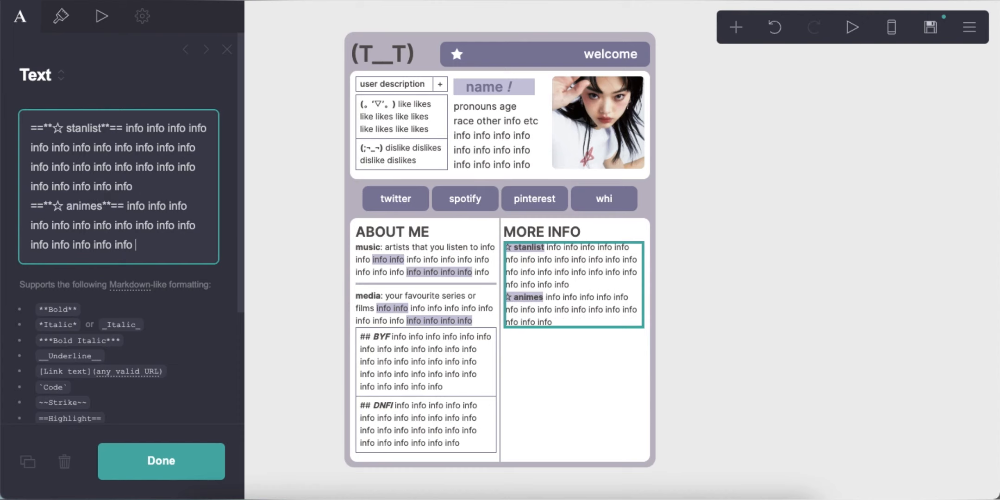
key("BackSpace")
type("info info info info info info info info info info info info info info info info")
left_click_drag(49, 283, 158, 283)
key("BackSpace")
Add a longer paragraph with a highlighted bold "☆ notes" label and "info" filler, trimming its last words.
key("Return")
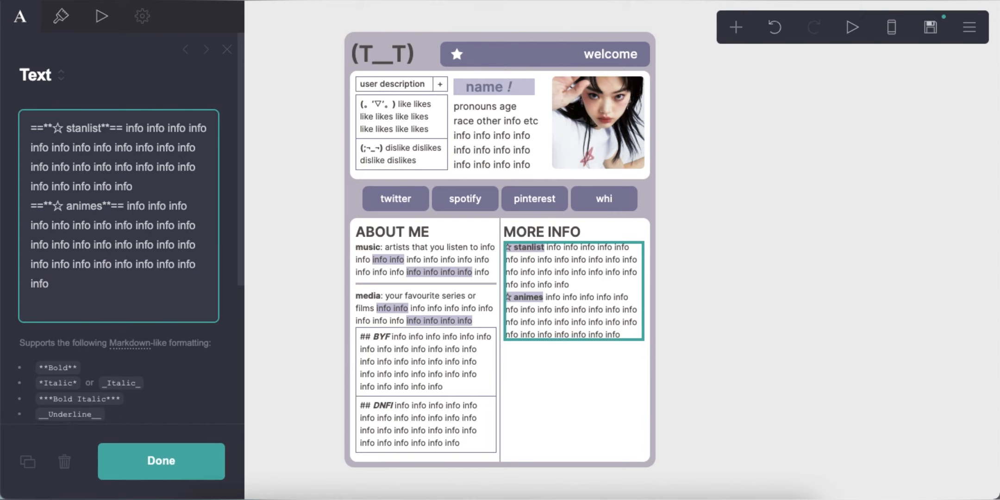
type("==**☆ notes**== xyinfo info info info info info info info info info info info info info info info info info info info info info info info info info info info info info info info info info info info info info info info info info info info info info info info info info info info info info info info info info info info info info info info")
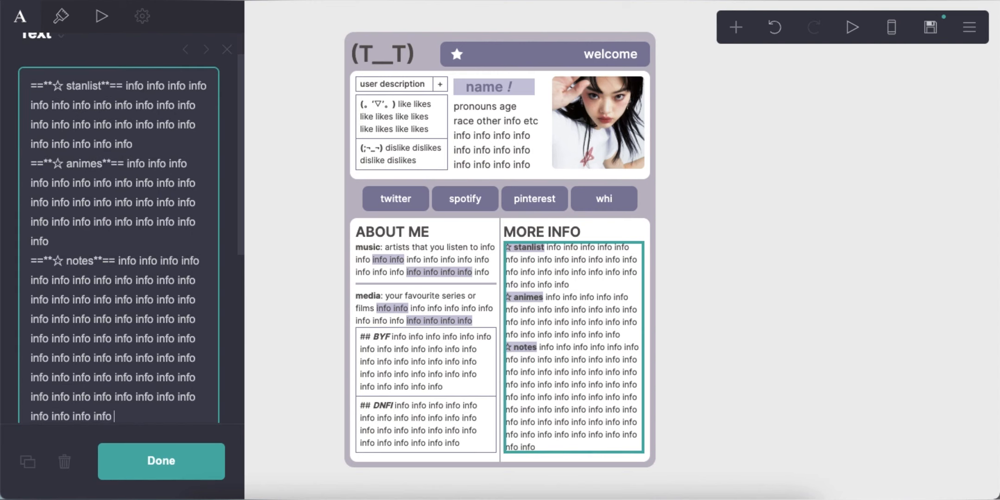
scroll(147, 270, "down", 1)
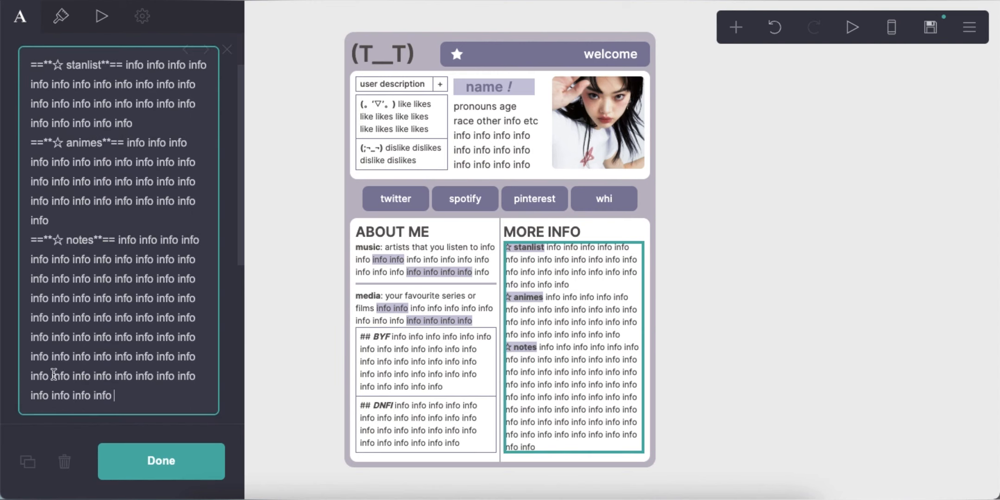
left_click_drag(50, 375, 122, 396)
key("BackSpace")
Add a final line with a highlighted bold "☆" and a bold credit to the underlined Pinterest handle, ending "on pinterest for this carrd layout!".
key("Return")
type("==**☆**== **")
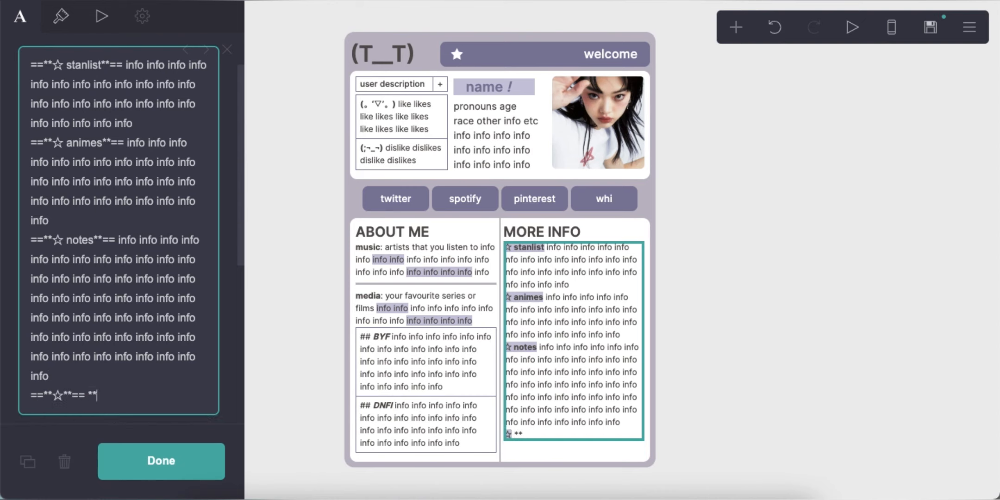
type("cr __ibkyunyu__ fn pinterest for this ca")
type("rrd")
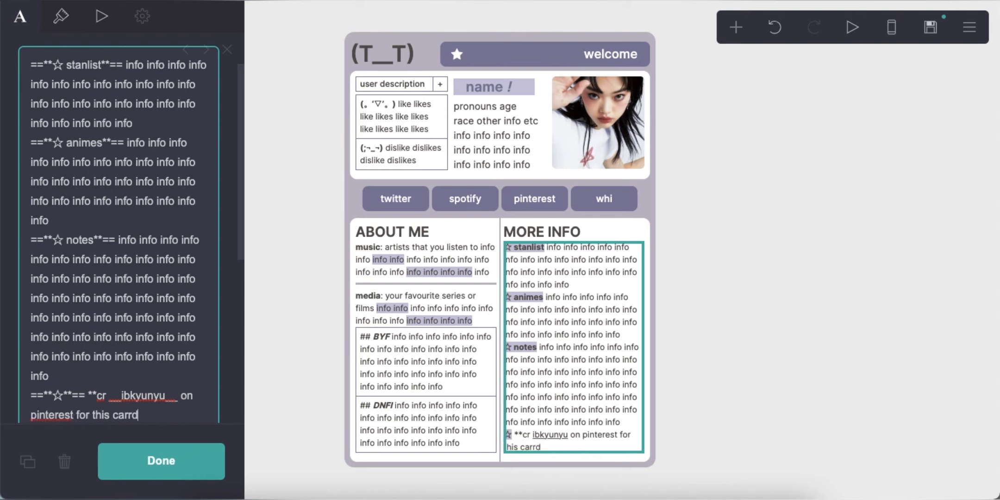
type(" layout!**")
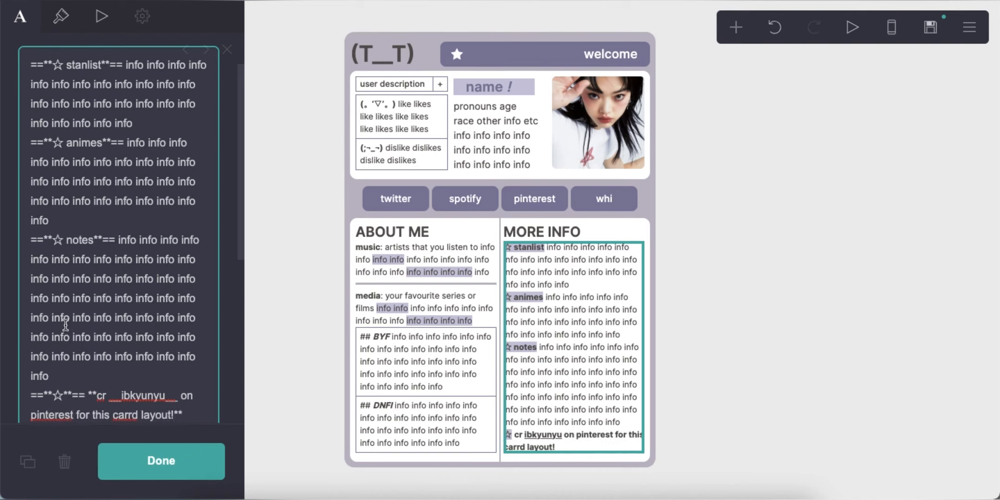
scroll(65, 325, "down", 4)
scroll(66, 325, "up", 6)
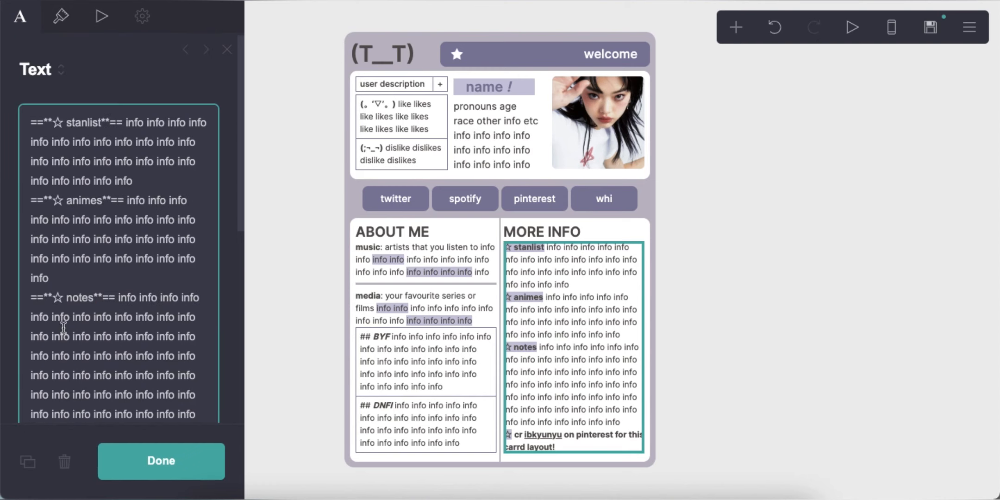
Set the MORE INFO text's highlight text colour to #807C9D and make its highlight background fully transparent.
left_click(51, 30)
scroll(98, 234, "down", 6)
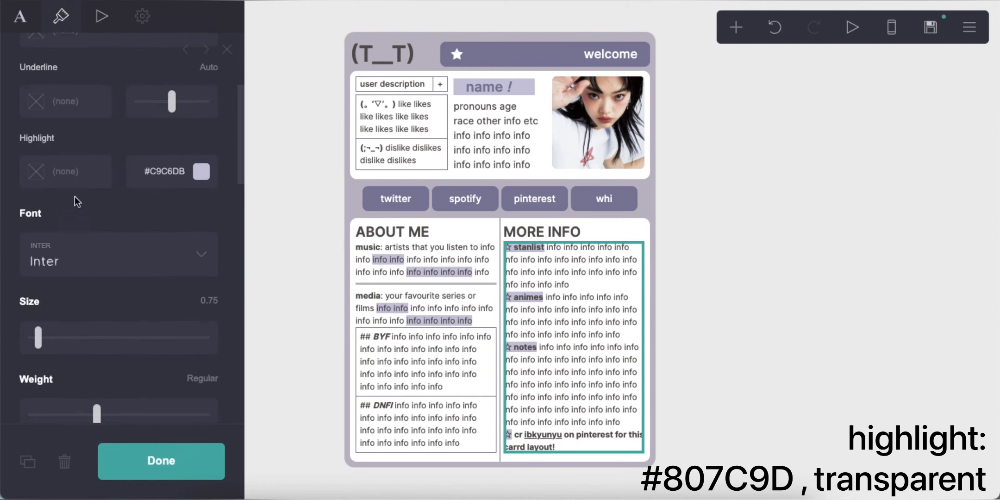
left_click(80, 172)
type("#80")
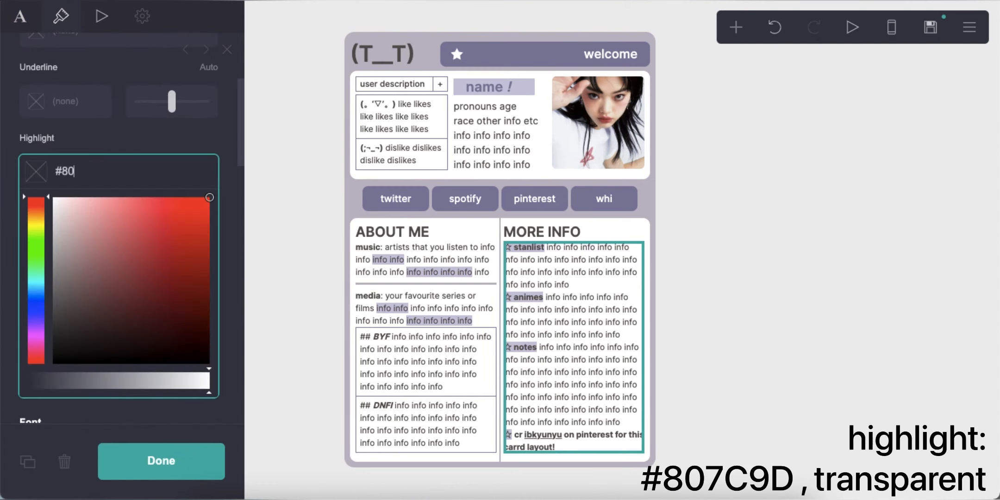
type("7C9D")
key("Return")
left_click(160, 171)
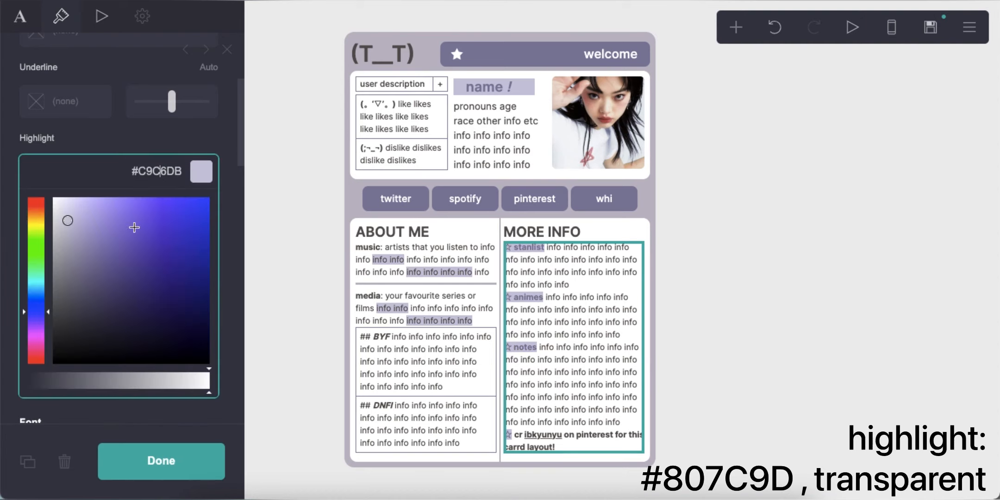
left_click_drag(132, 389, 3, 370)
left_click(151, 139)
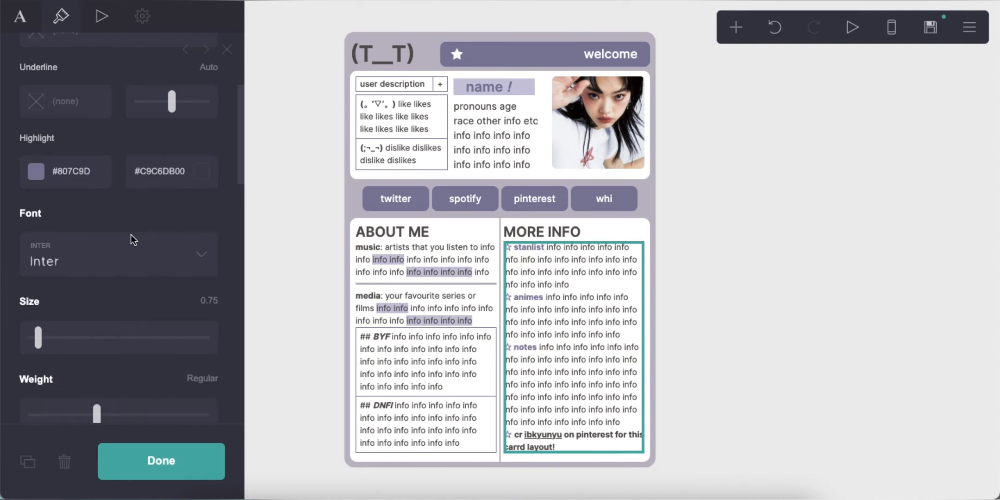
left_click(875, 358)
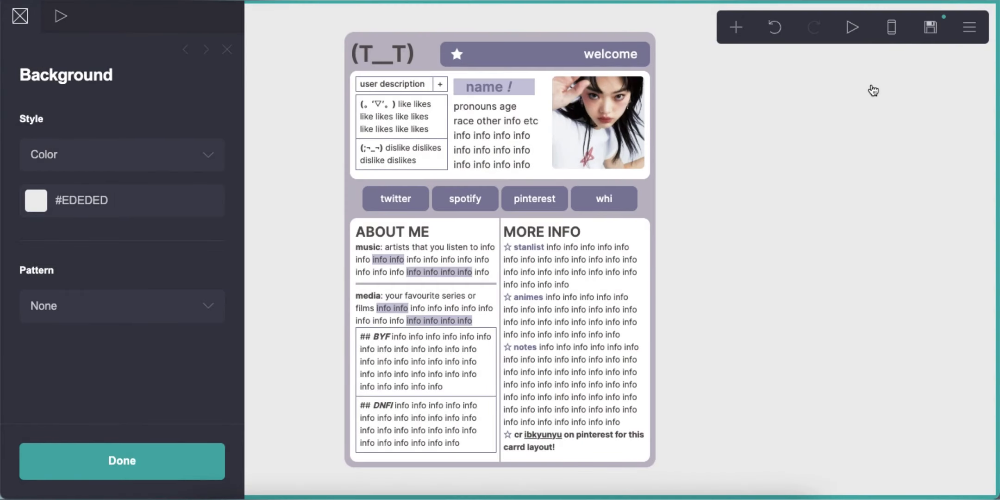
Open the site's publish settings, enter "." as the title and start editing the description.
left_click(930, 27)
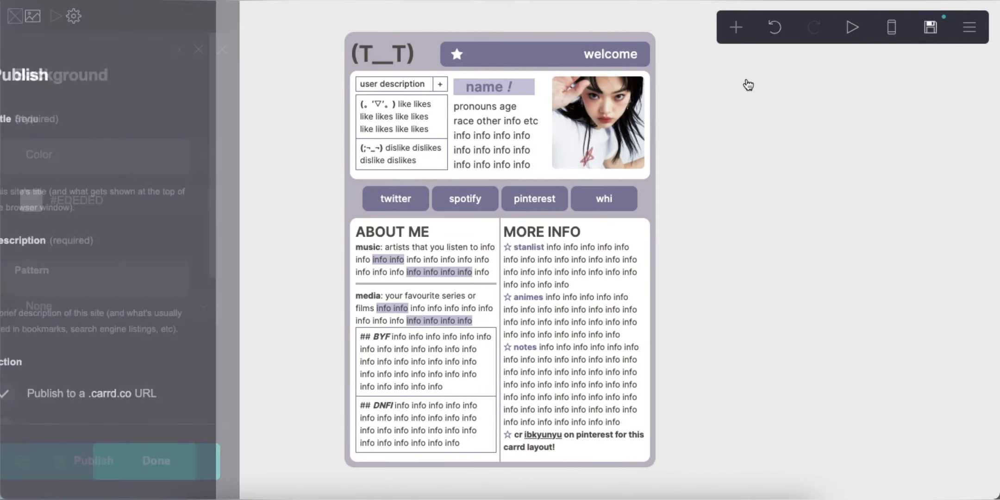
left_click(93, 266)
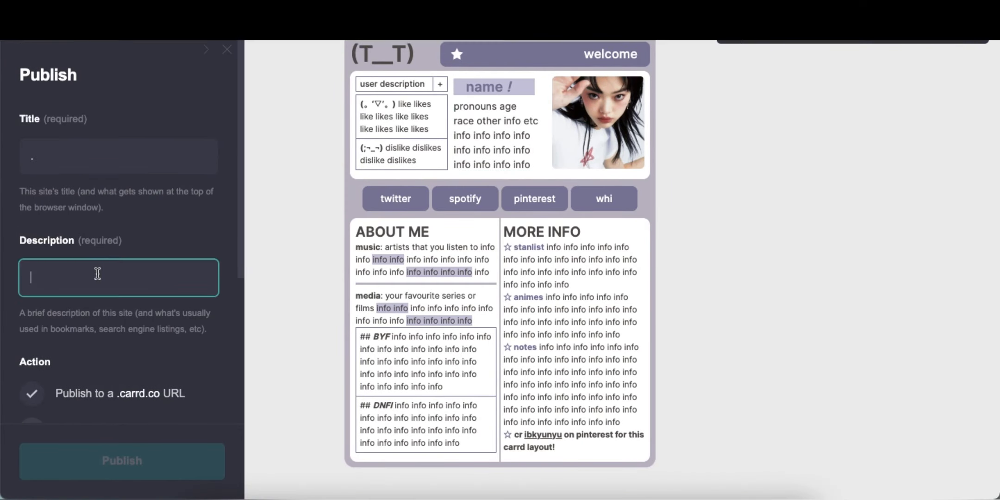